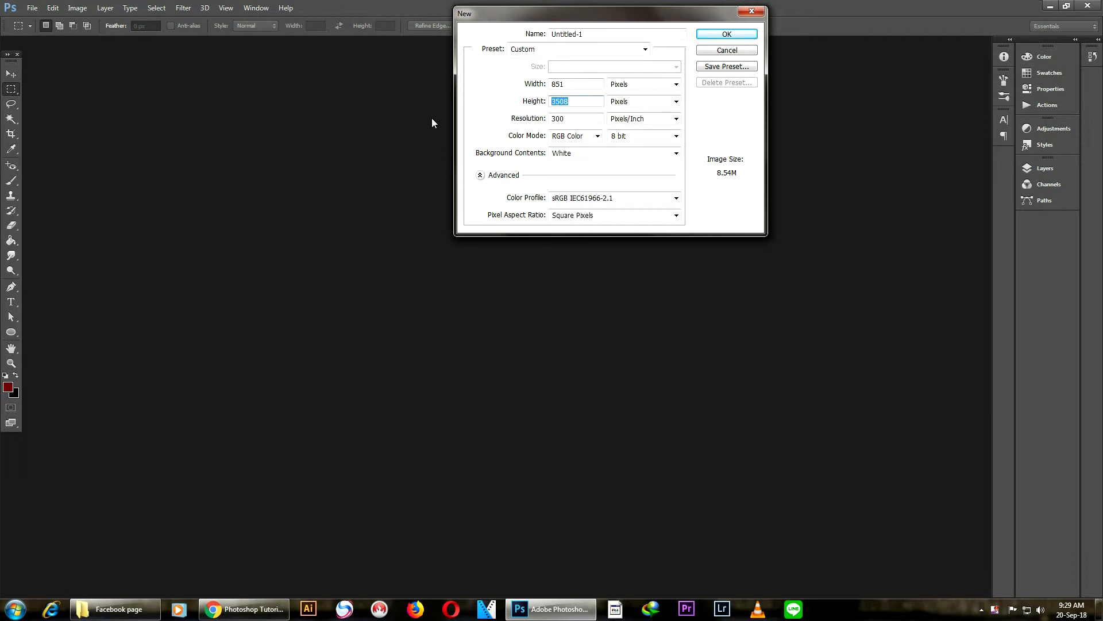
text(15)
click(701, 36)
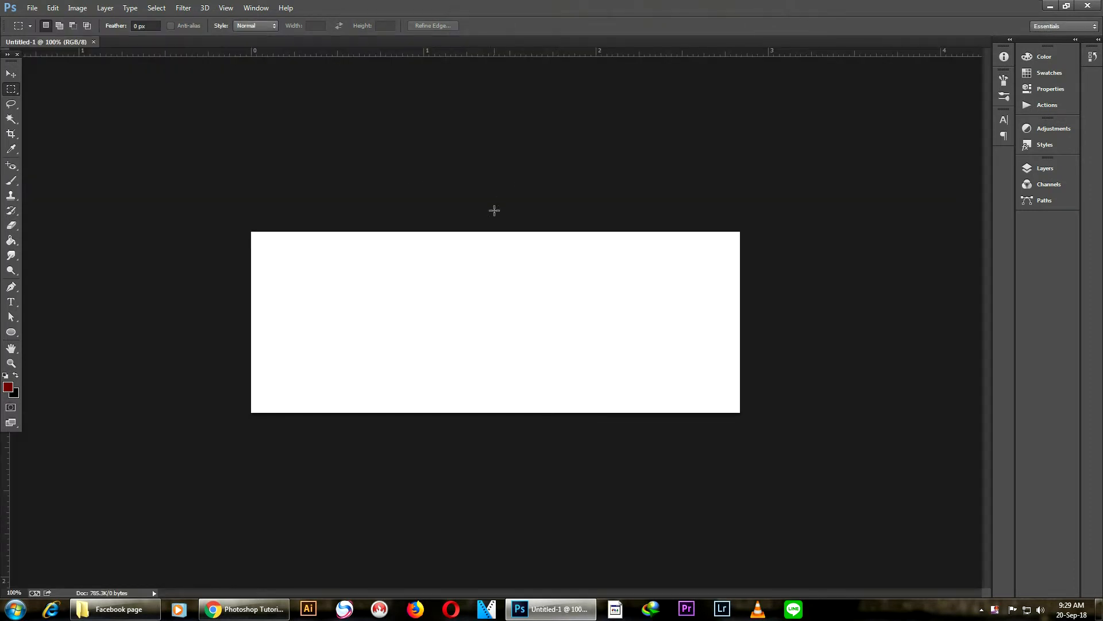
click(10, 74)
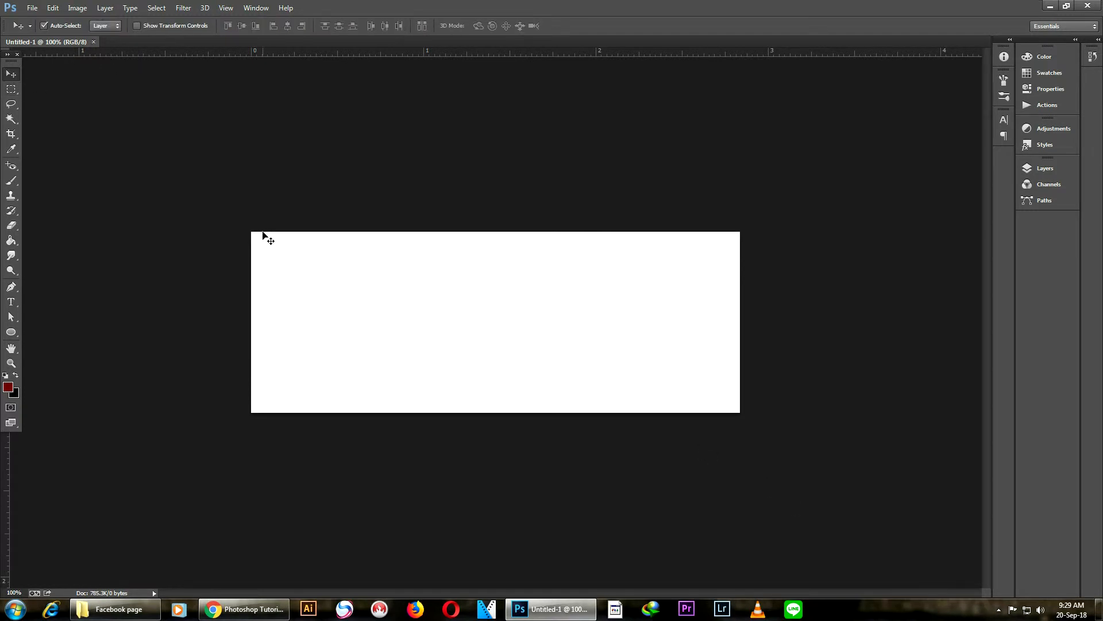
click(93, 42)
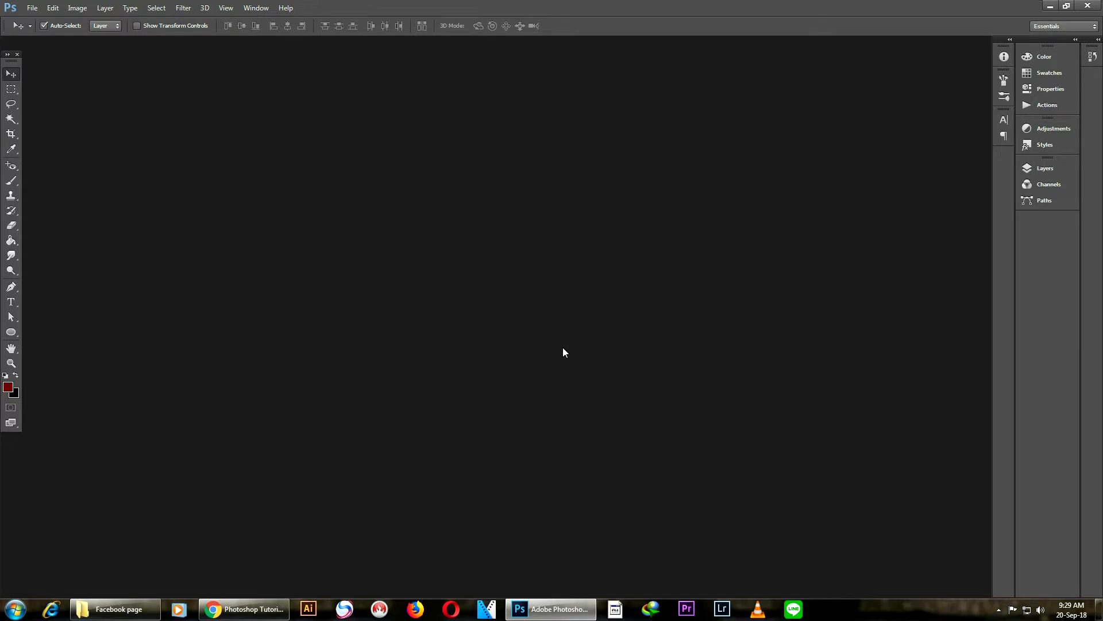
Create a new 851 × 315 pixel document at 300 pixels/inch, in RGB Color with a white background.
click(29, 8)
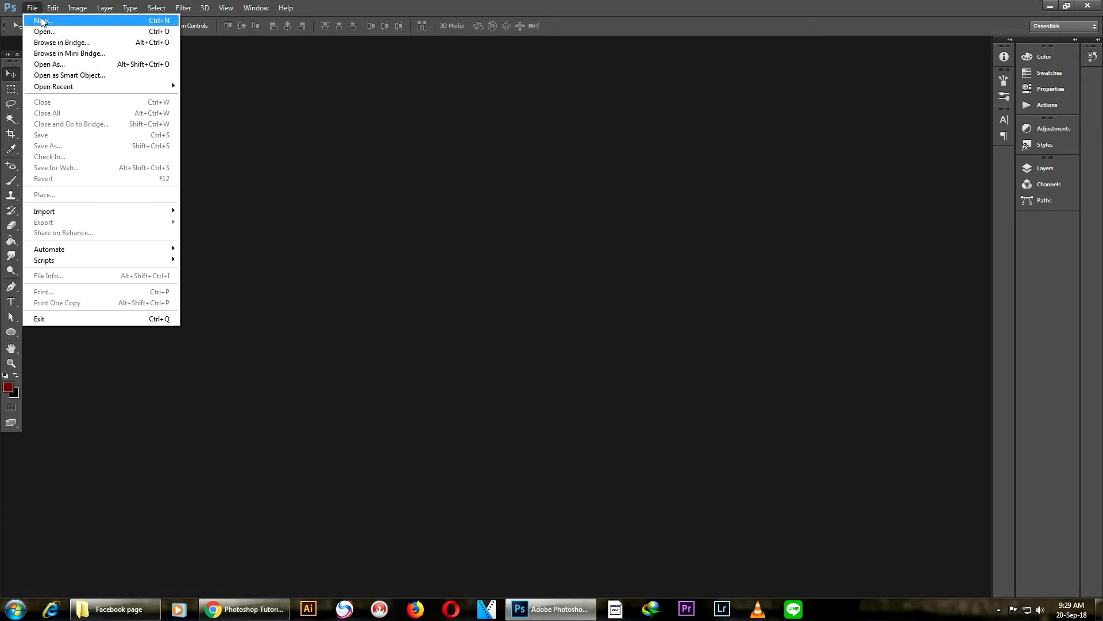
click(44, 21)
key(Tab)
key(Tab)
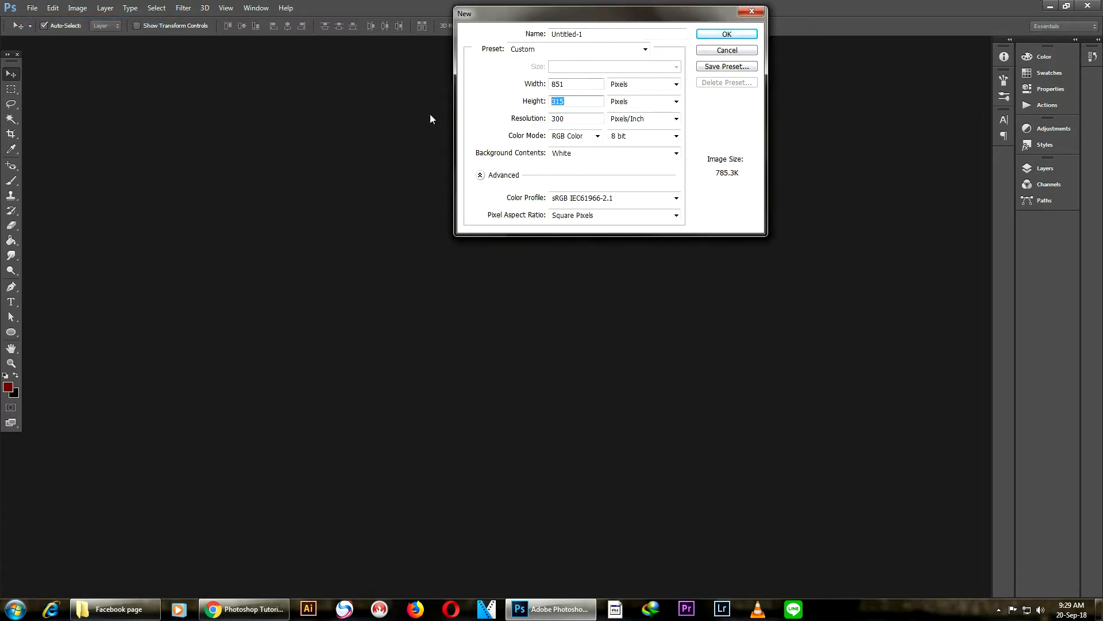
click(727, 33)
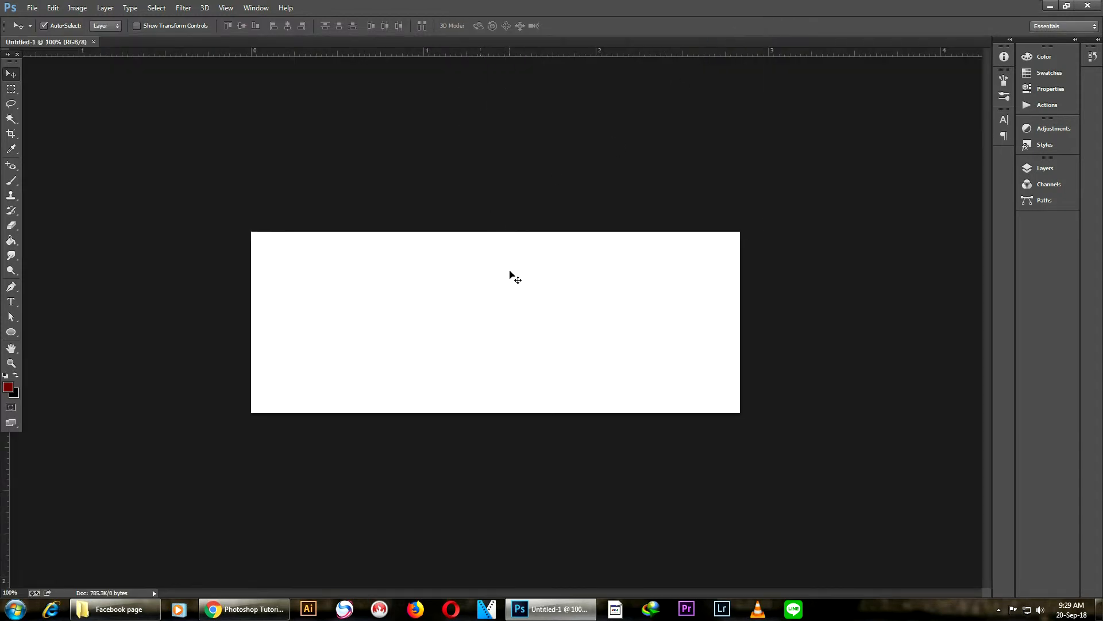
scroll(395, 335, up, 1)
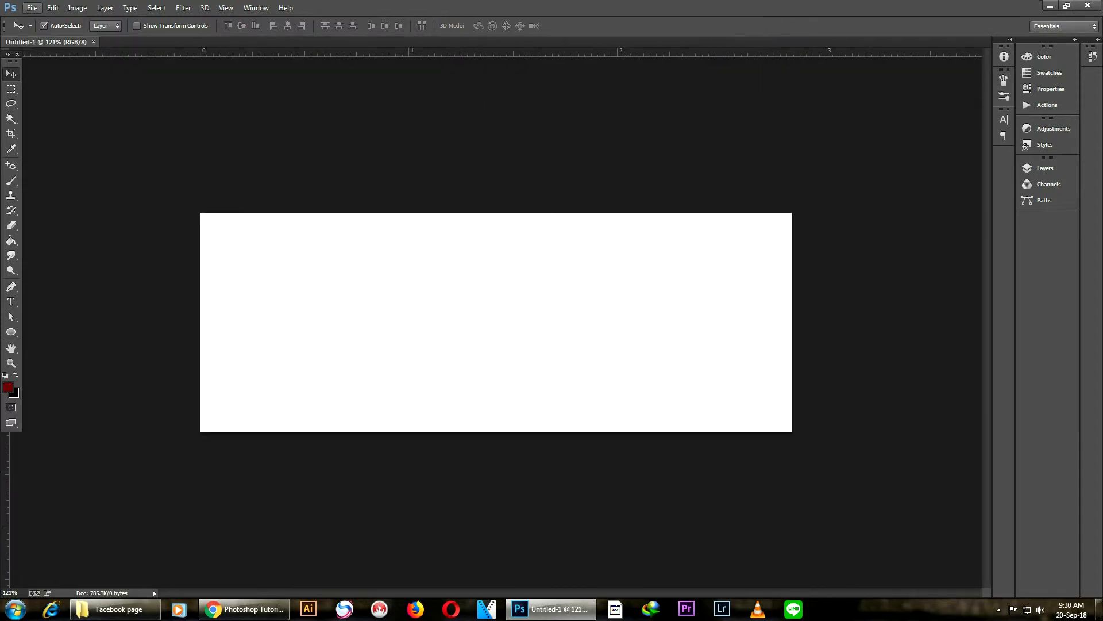
drag(11, 332, 57, 332)
drag(502, 264, 799, 525)
click(11, 73)
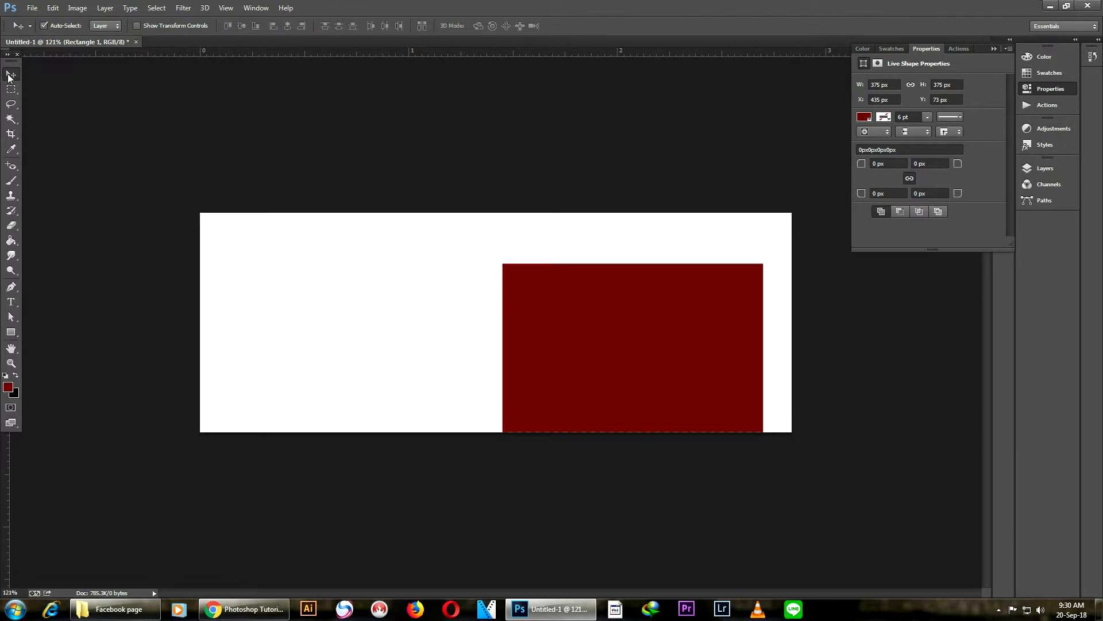
drag(729, 350, 732, 313)
key(ctrl+t)
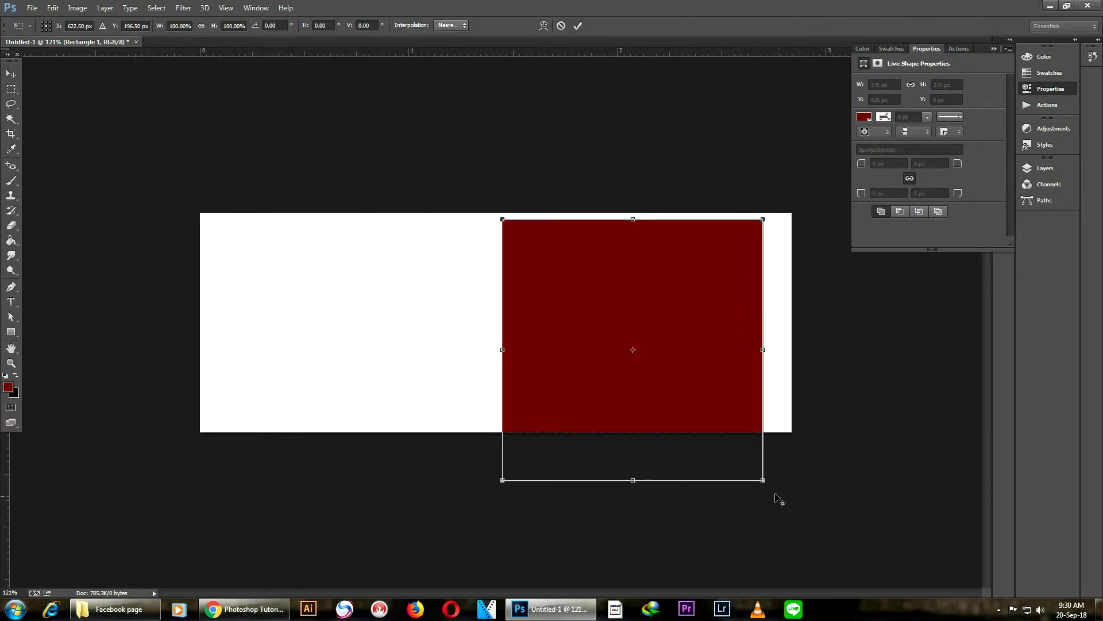
key(alt+space)
key(Escape)
key(Escape)
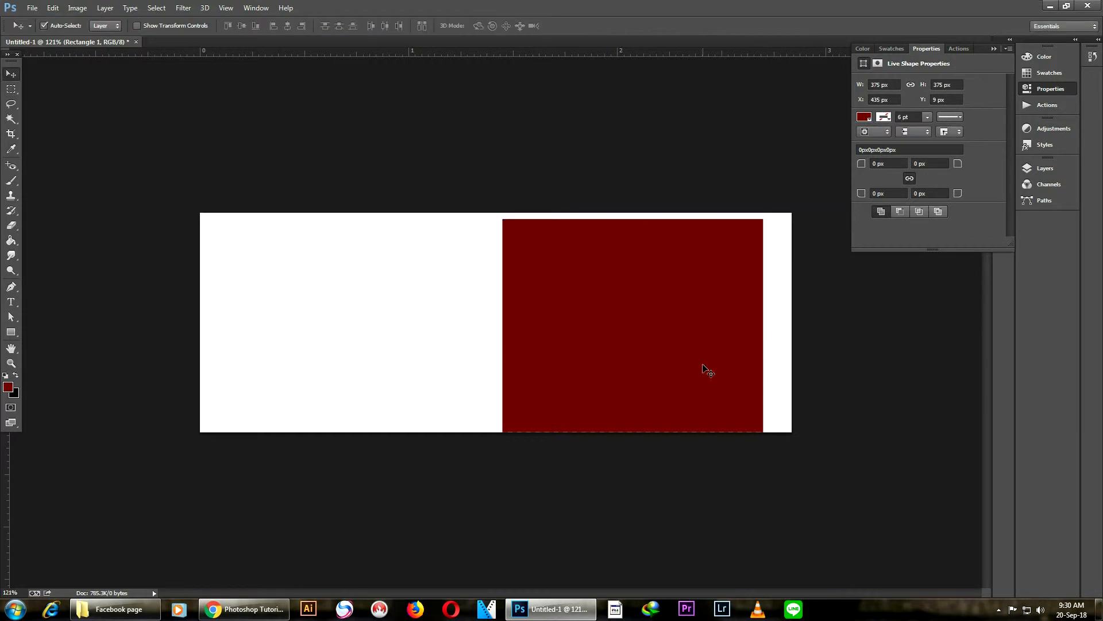
key(Delete)
Draw a dark red square about 343 px per side and move it to about X 408, Y -24 px, spanning the canvas height.
click(11, 333)
drag(520, 239, 758, 477)
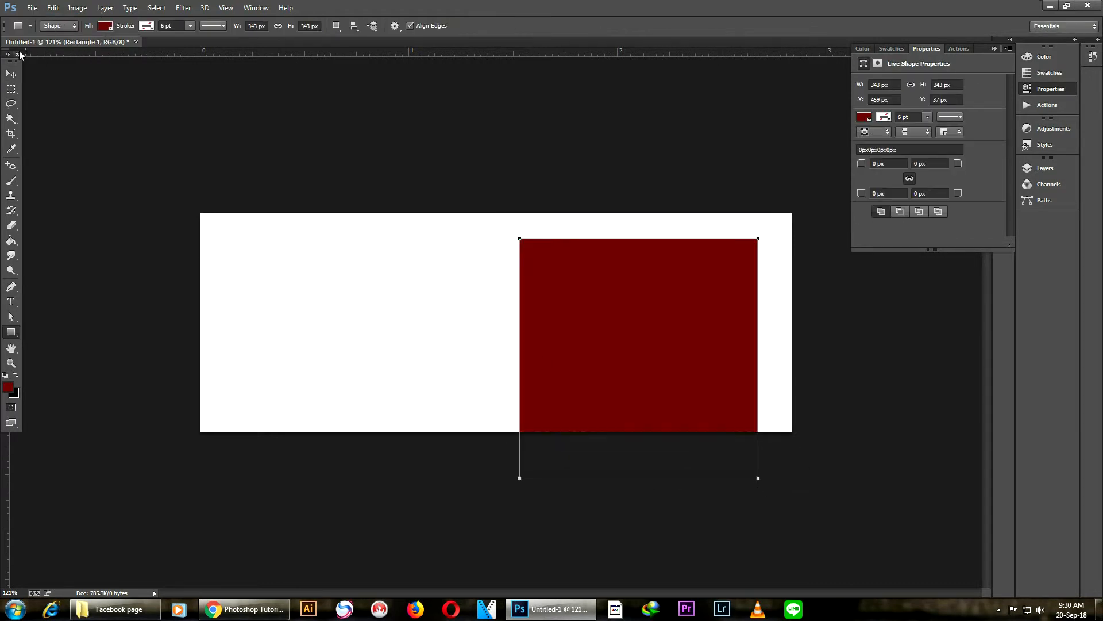
key(v)
drag(746, 390, 710, 347)
key(ctrl+t)
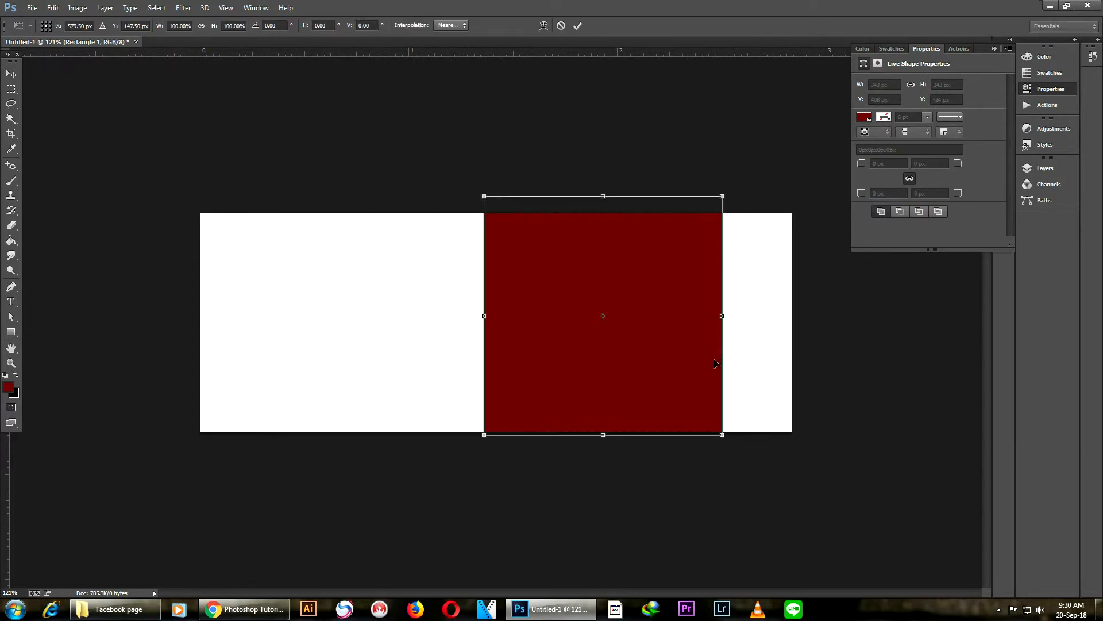
alt+click(745, 439)
key(Escape)
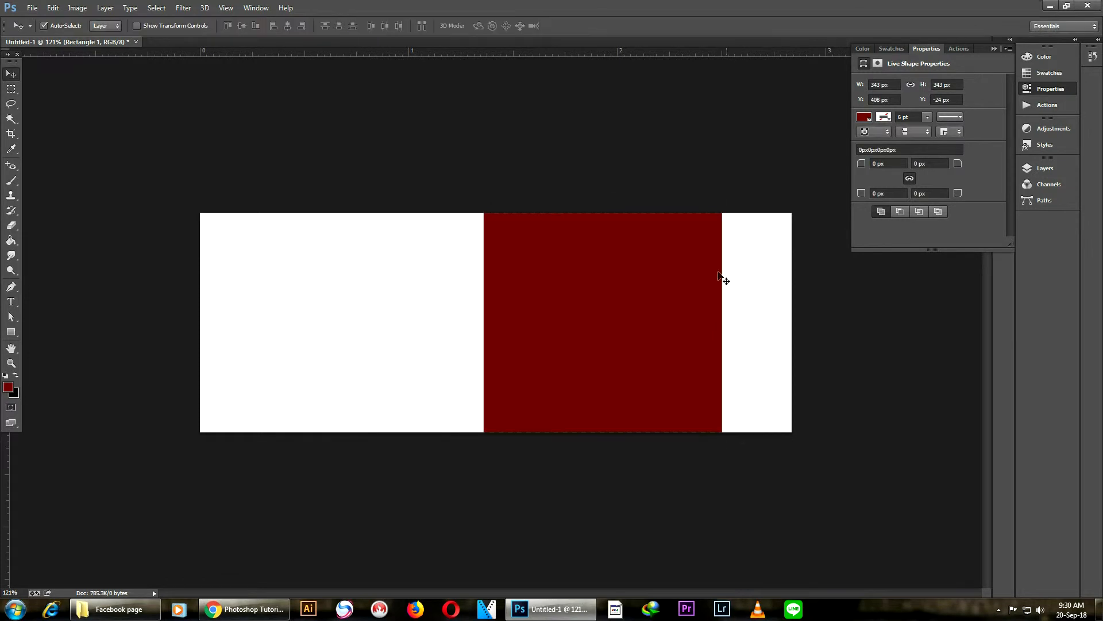
Rotate the dark red square by about -46° so it stands on its corner as a diamond.
key(ctrl+t)
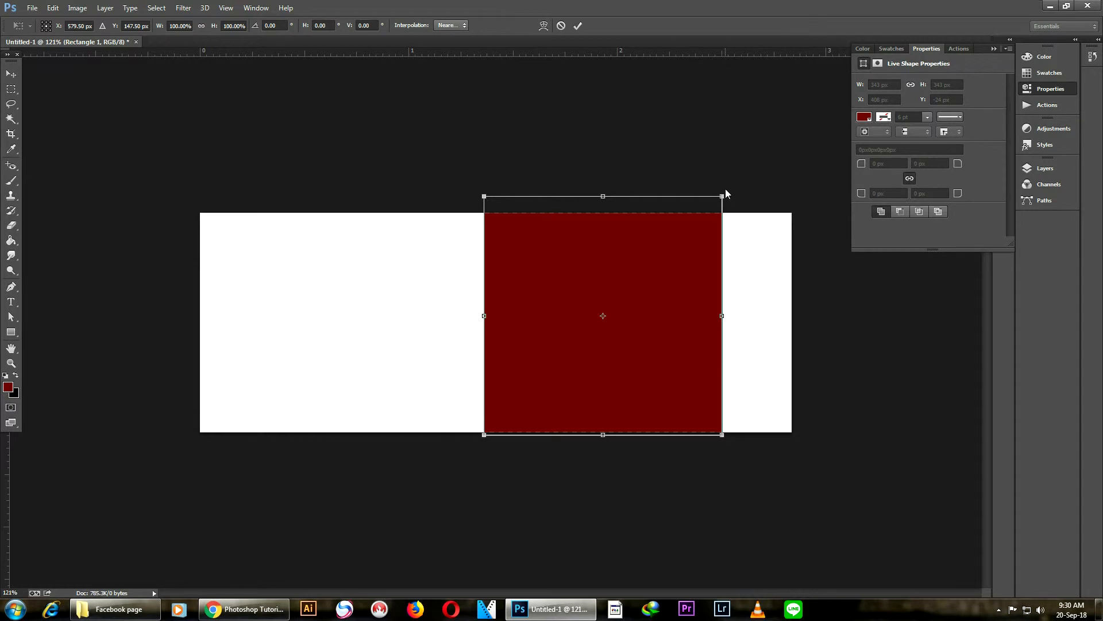
drag(725, 188, 598, 168)
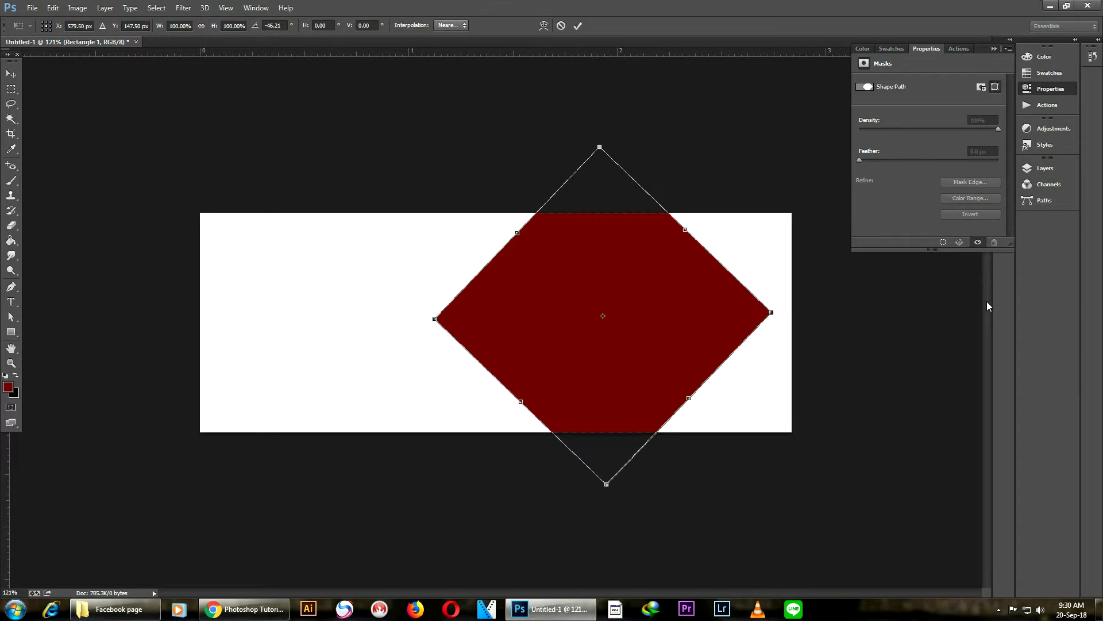
key(Return)
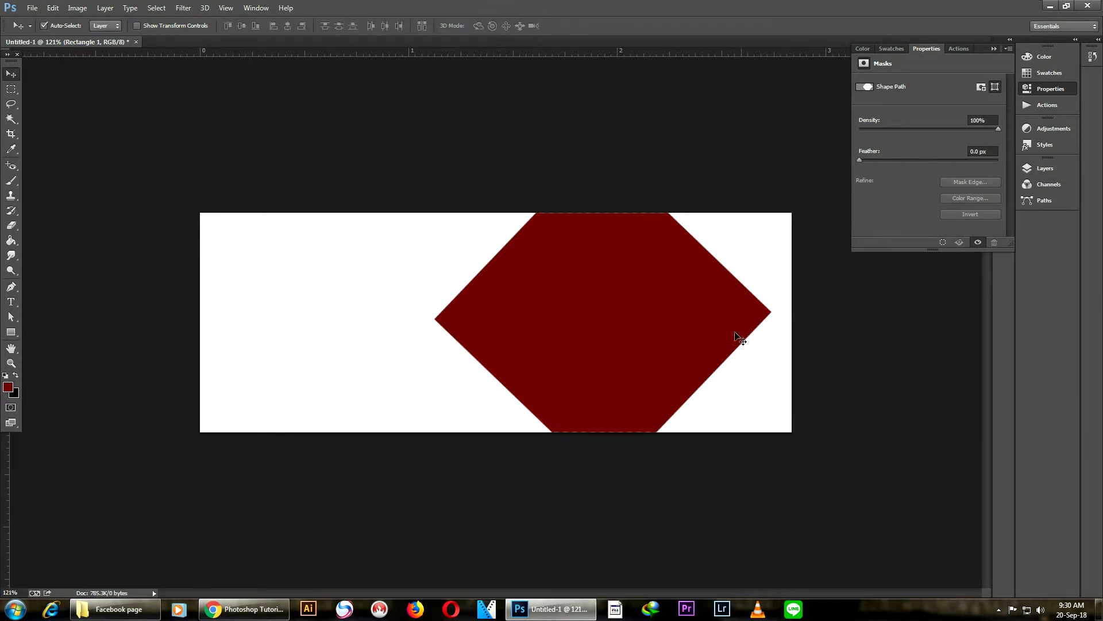
Move the diamond partly off the canvas's left edge and narrow it horizontally by pulling in its right tip.
drag(670, 317, 289, 326)
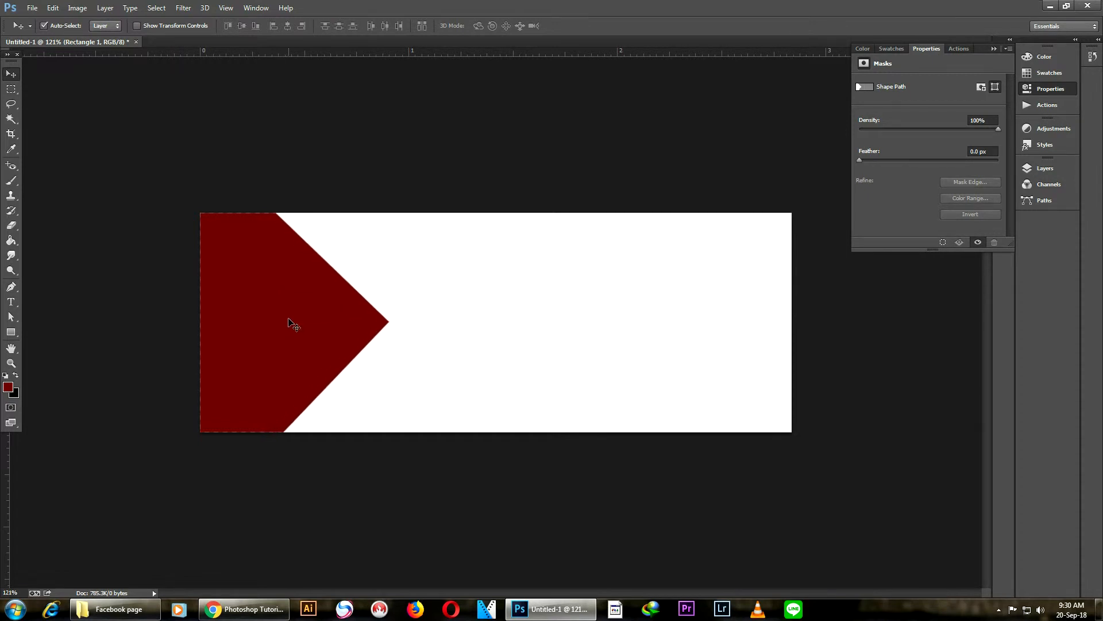
key(ctrl+t)
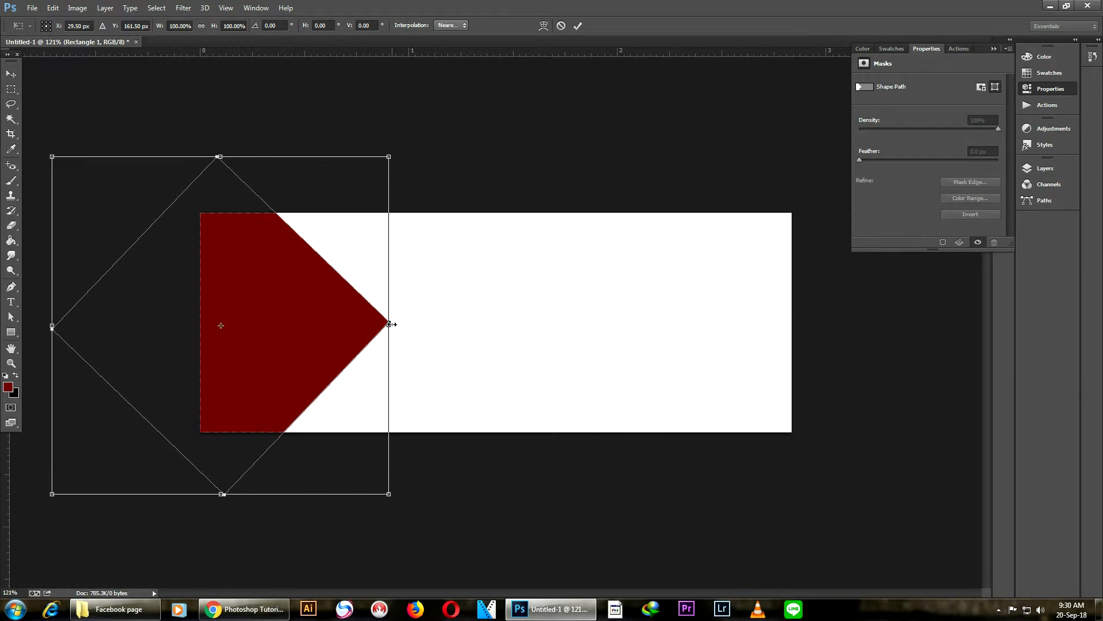
drag(389, 326, 343, 324)
key(Return)
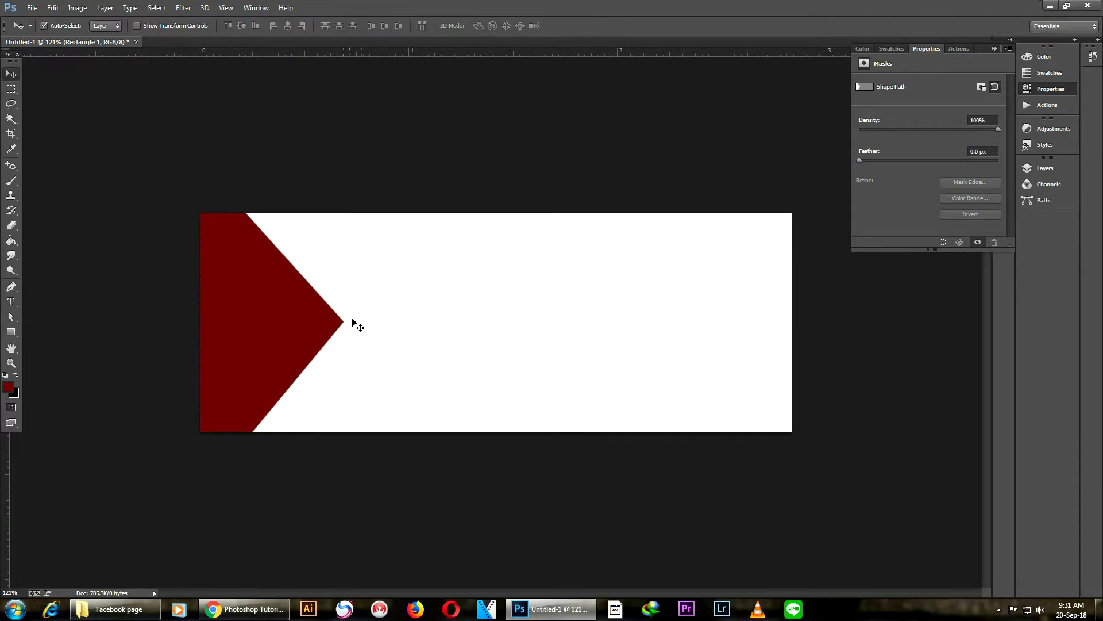
Hide the shape properties and display the layer list with the red shape's layer selected.
click(994, 49)
scroll(914, 170, up, 1)
key(alt)
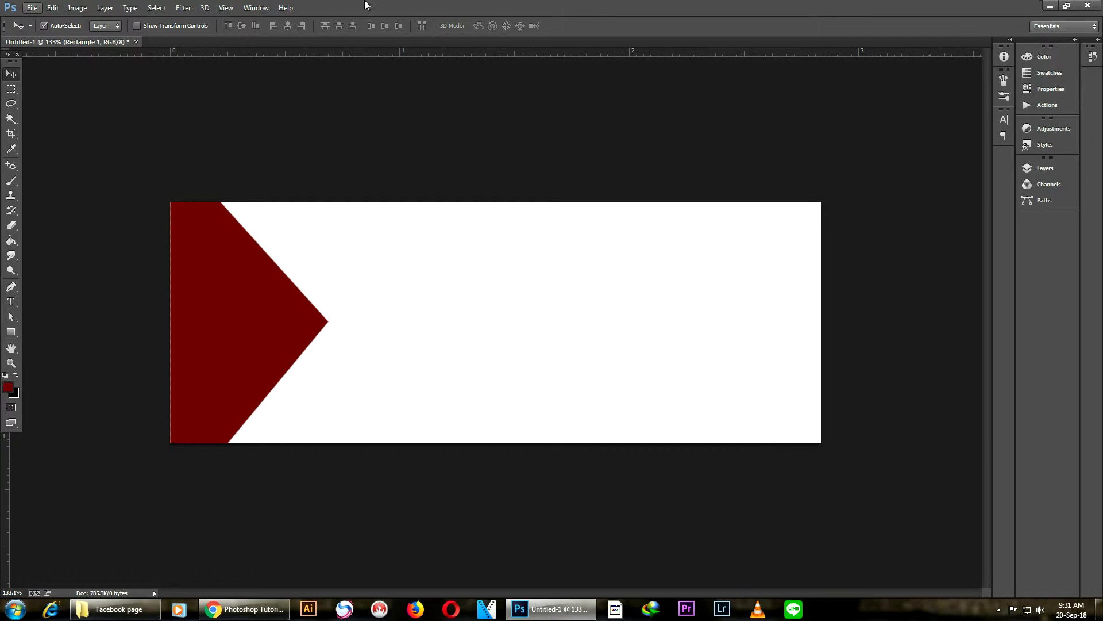
click(251, 12)
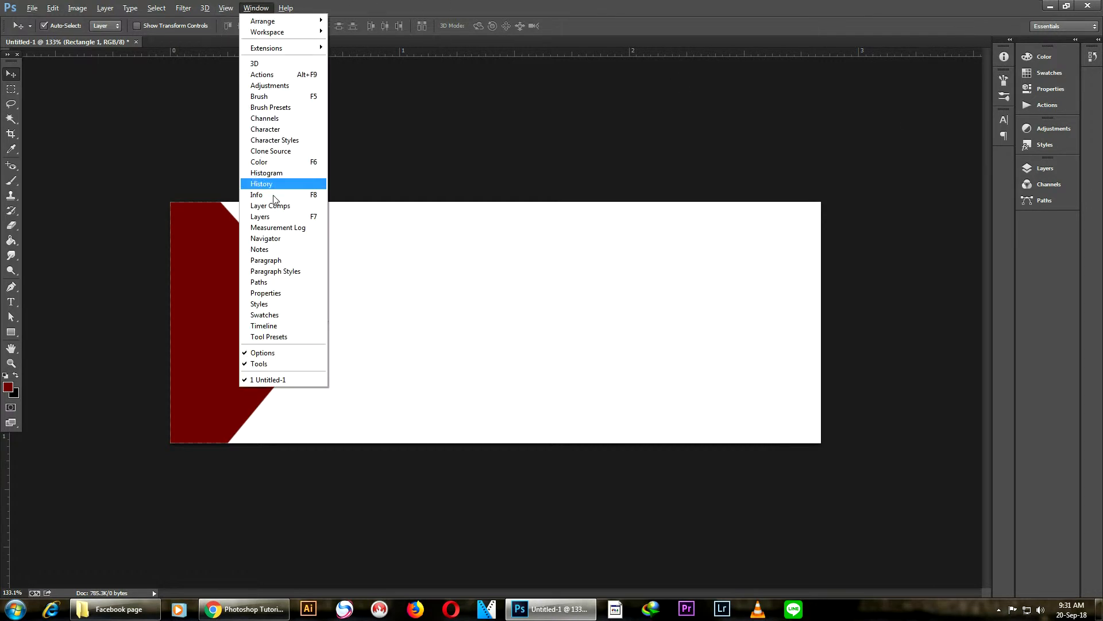
click(281, 218)
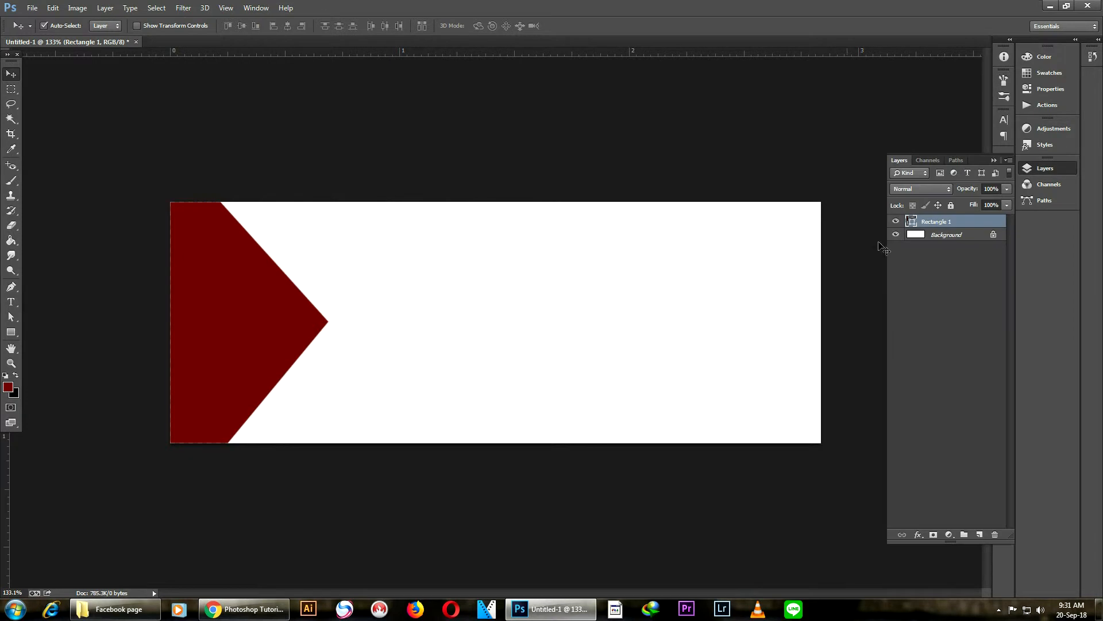
drag(977, 162, 1030, 157)
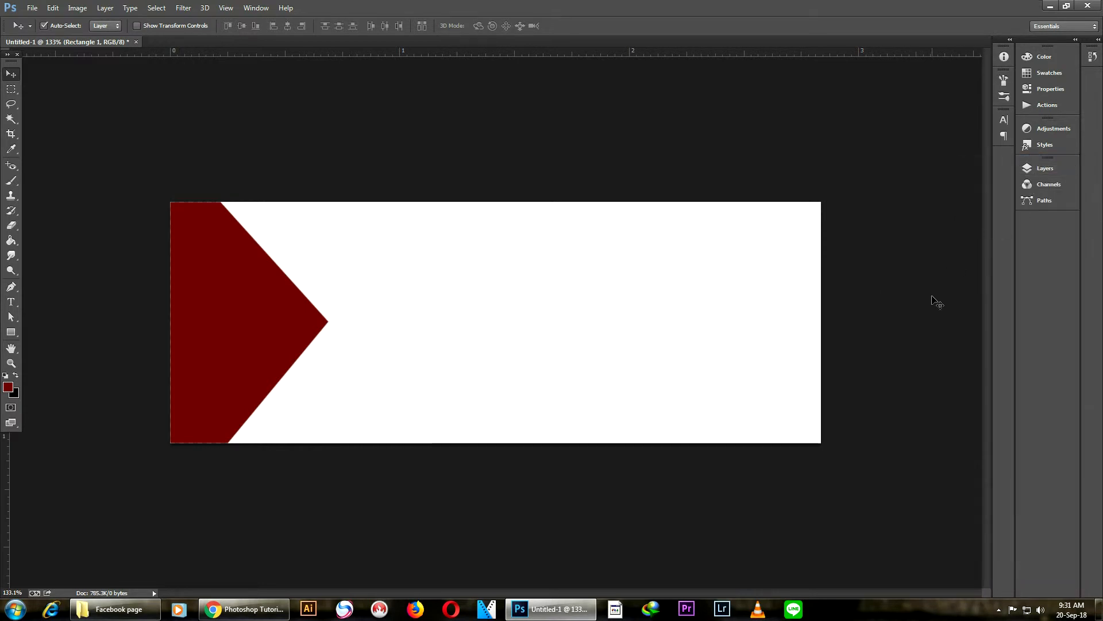
scroll(244, 302, up, 2)
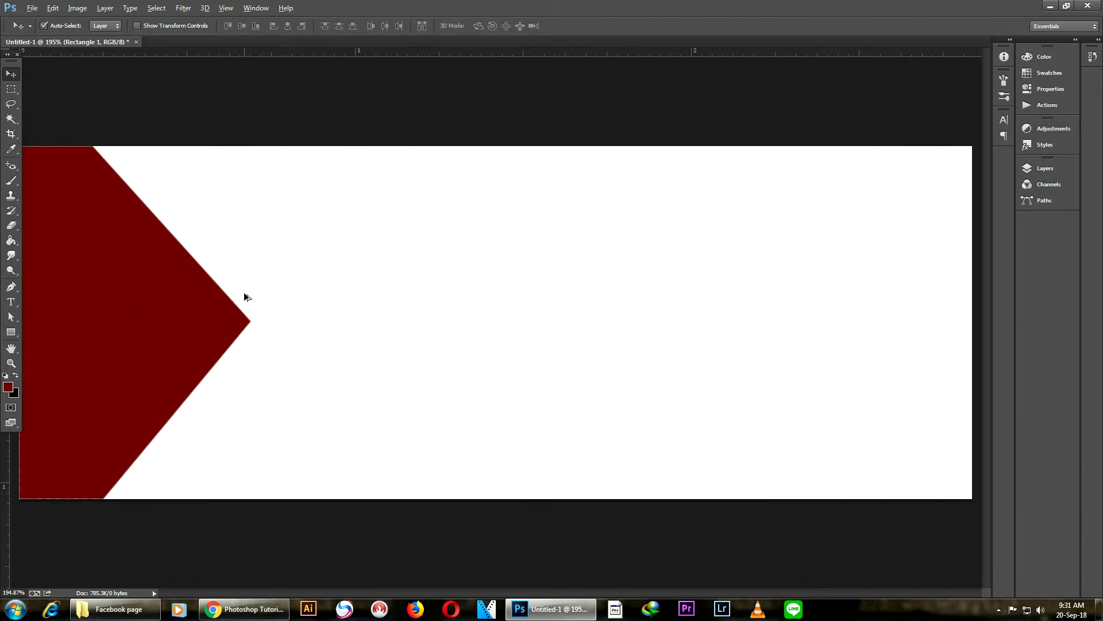
click(131, 270)
click(1046, 171)
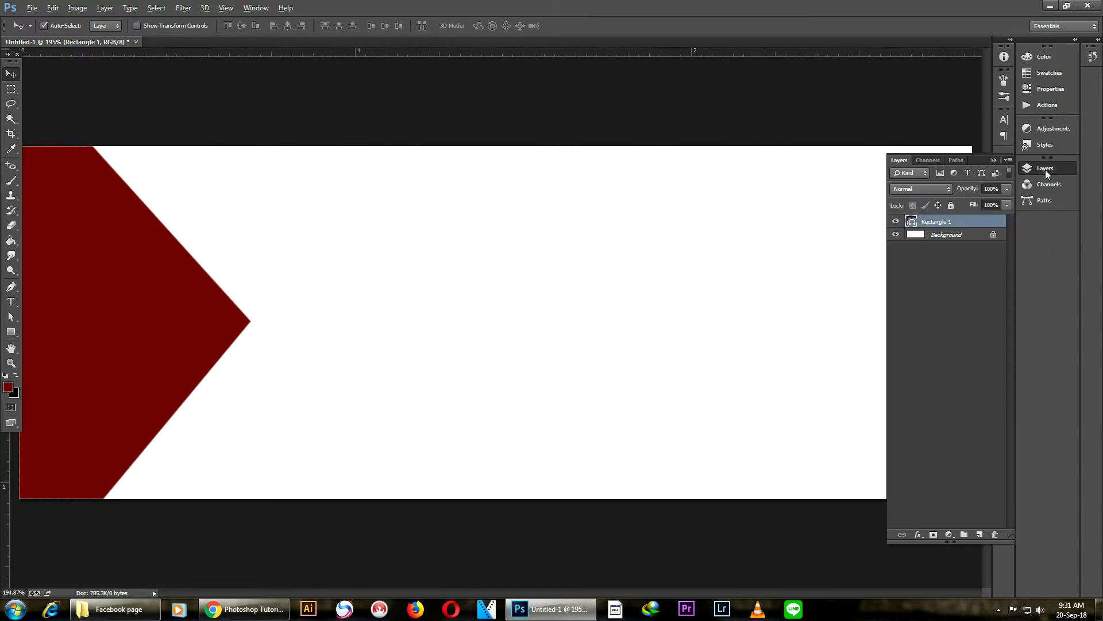
Duplicate the Rectangle 1 layer within the same document and name the copy Rectangle 2.
scroll(1046, 174, down, 2)
scroll(1042, 179, down, 1)
scroll(276, 263, up, 1)
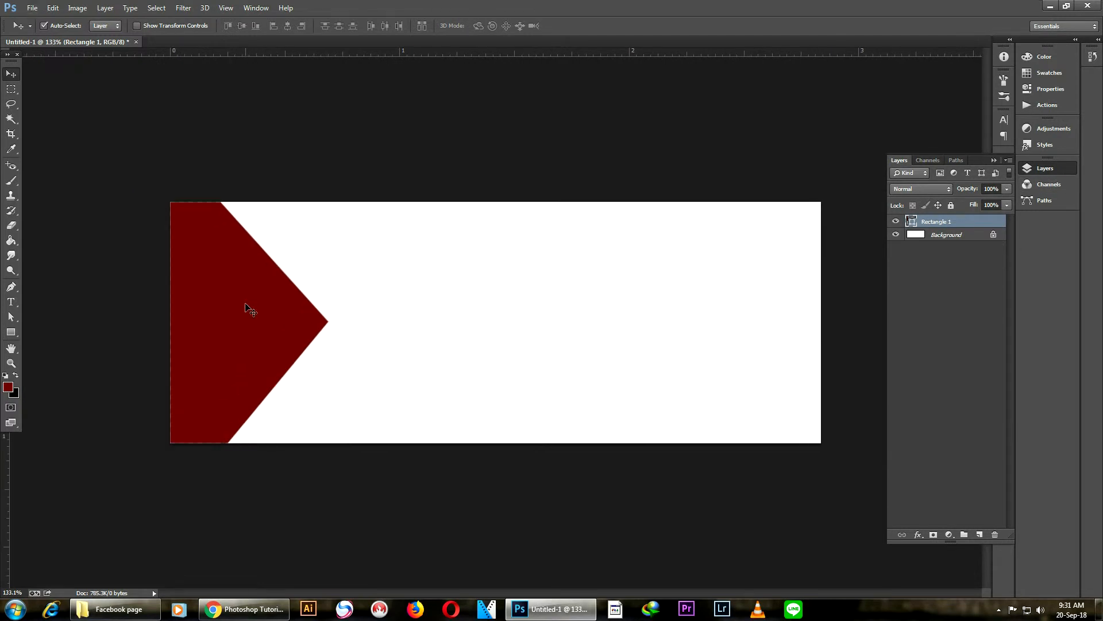
key(alt)
right_click(956, 223)
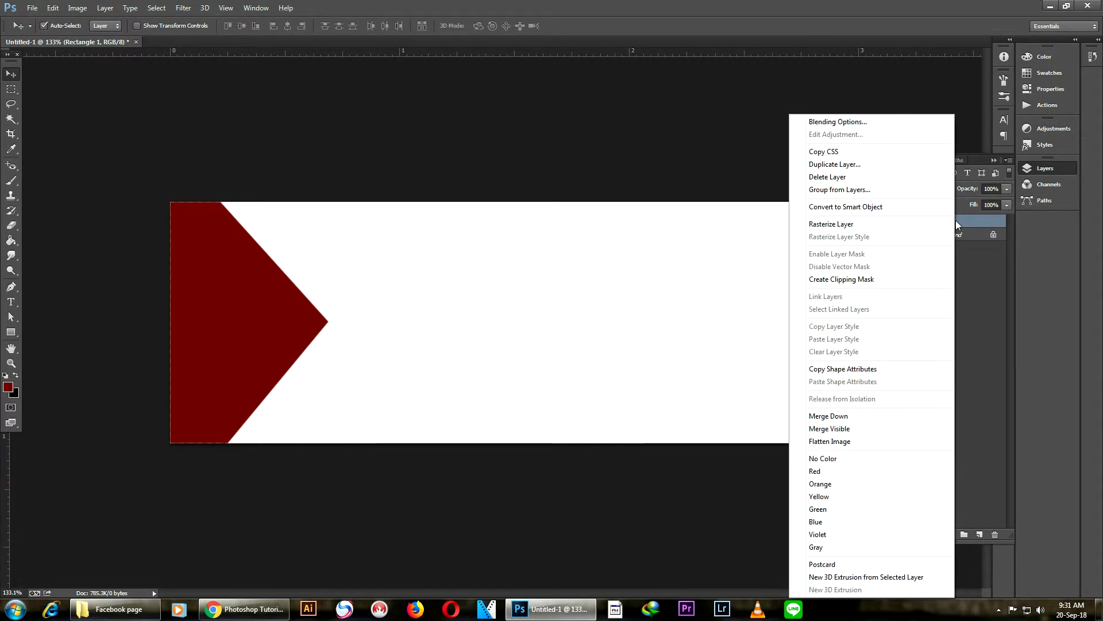
click(823, 165)
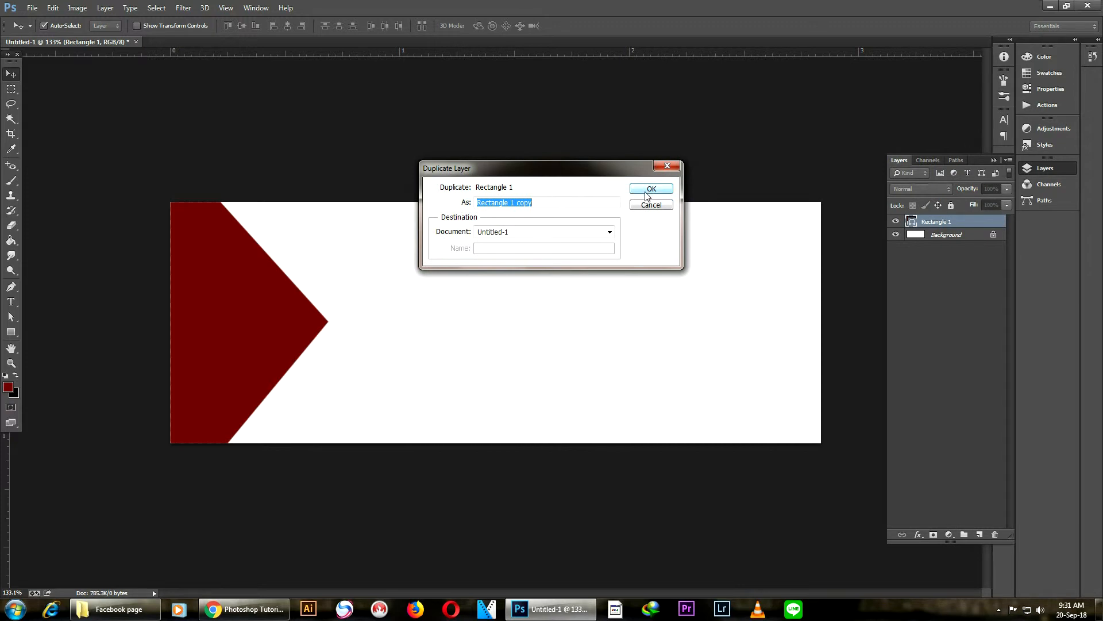
click(550, 204)
key(BackSpace)
key(BackSpace)
key(BackSpace)
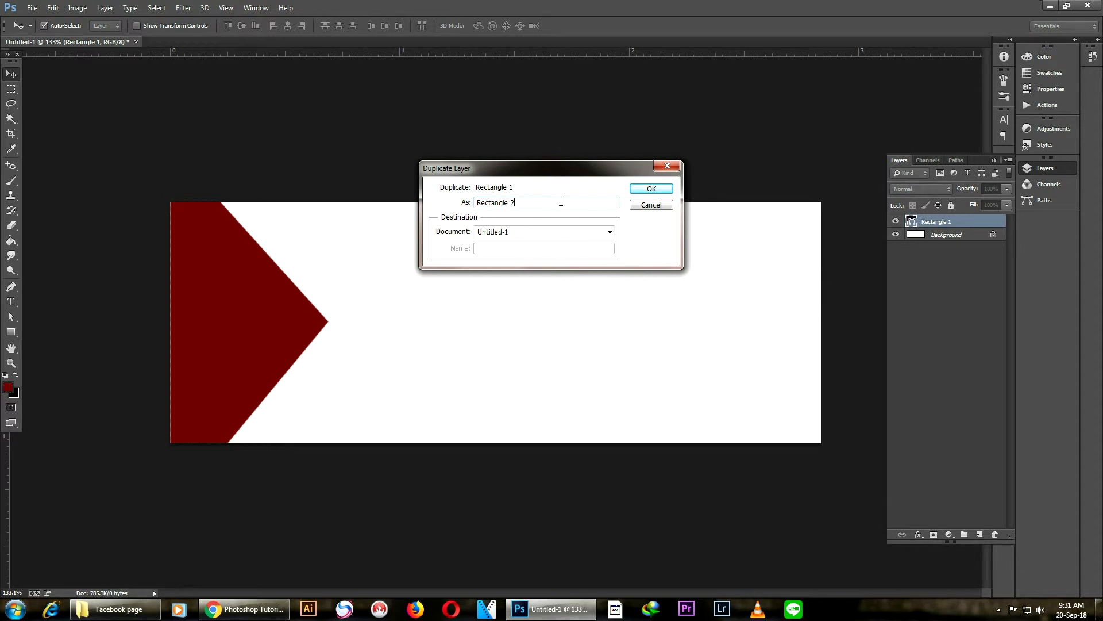
click(642, 197)
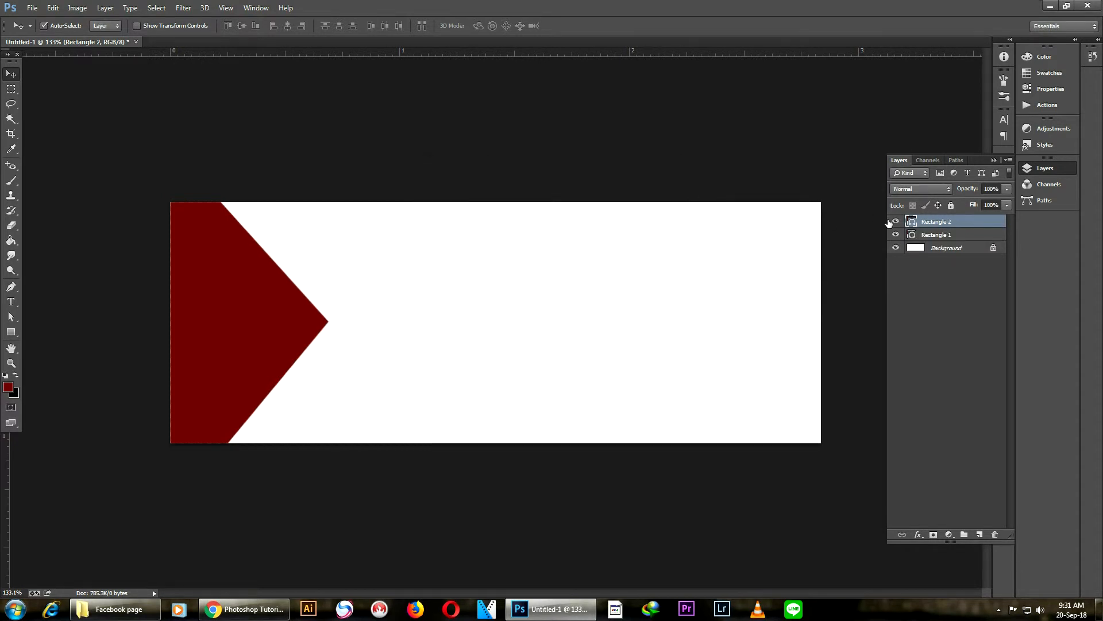
Change the fill color of the Rectangle 2 shape to the darker red 490909.
double_click(912, 223)
click(646, 397)
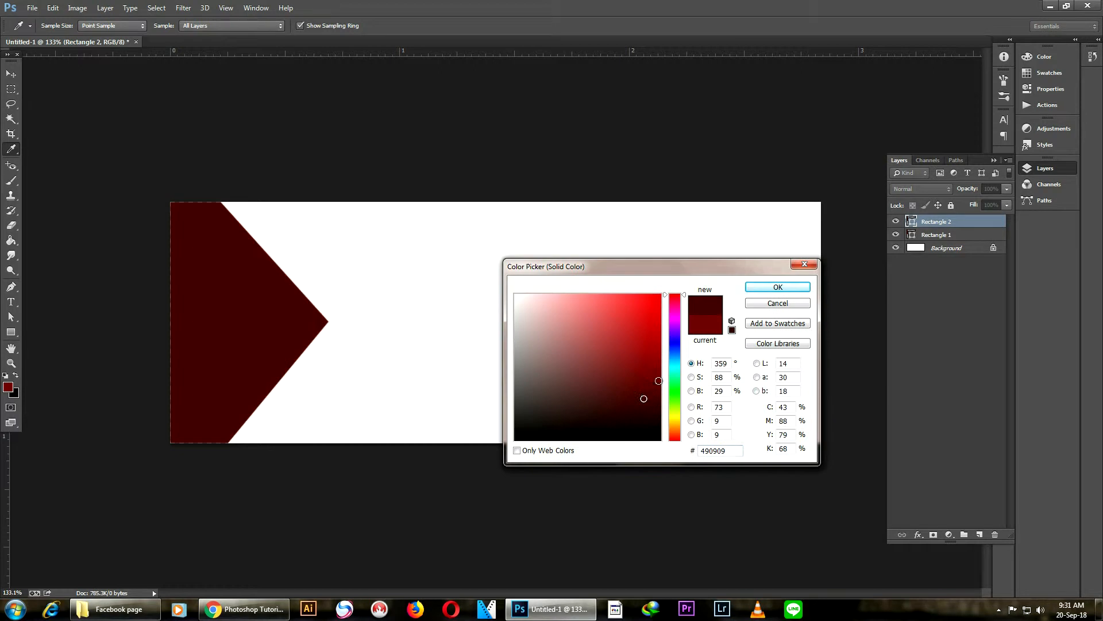
click(780, 287)
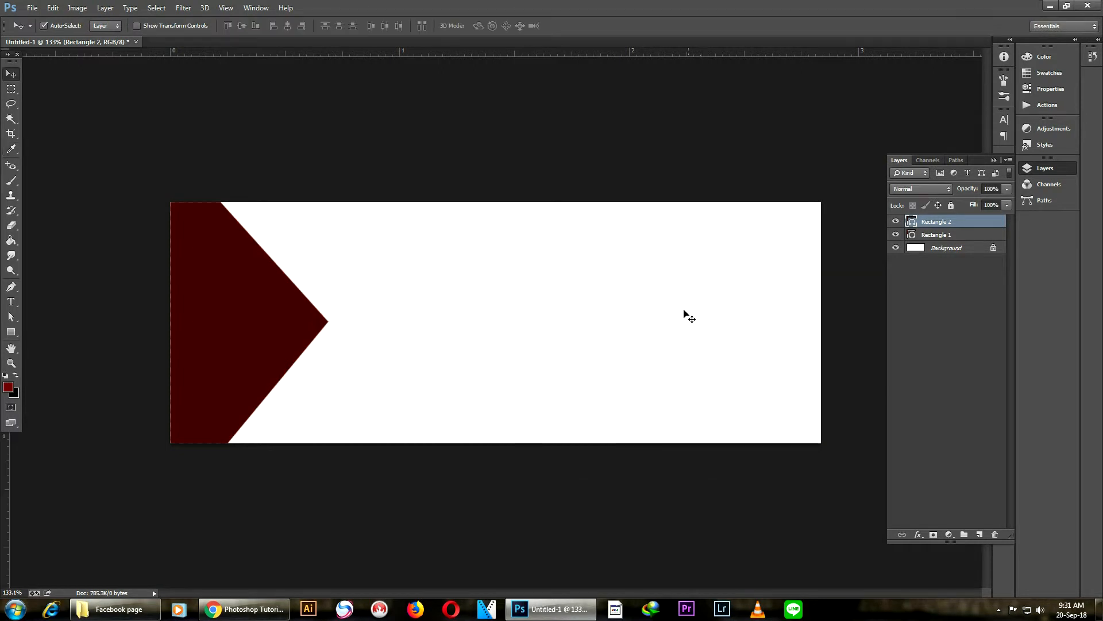
Shift Rectangle 2 to the left so a narrow band of Rectangle 1 borders its tip, and select the Rectangle 1 layer.
key(shift+Left)
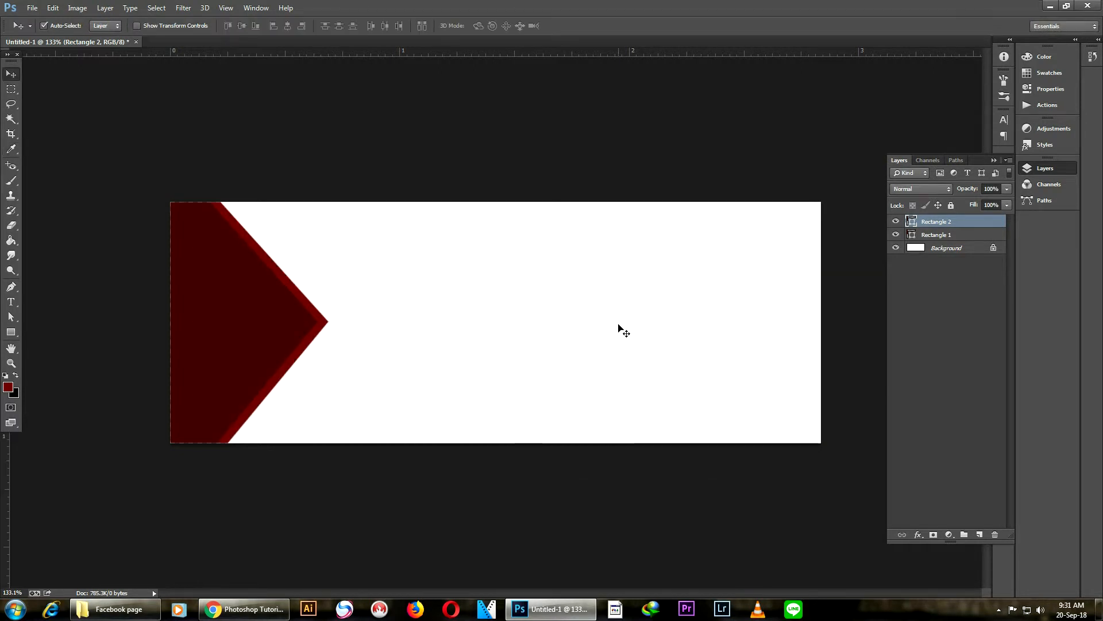
key(shift+Left)
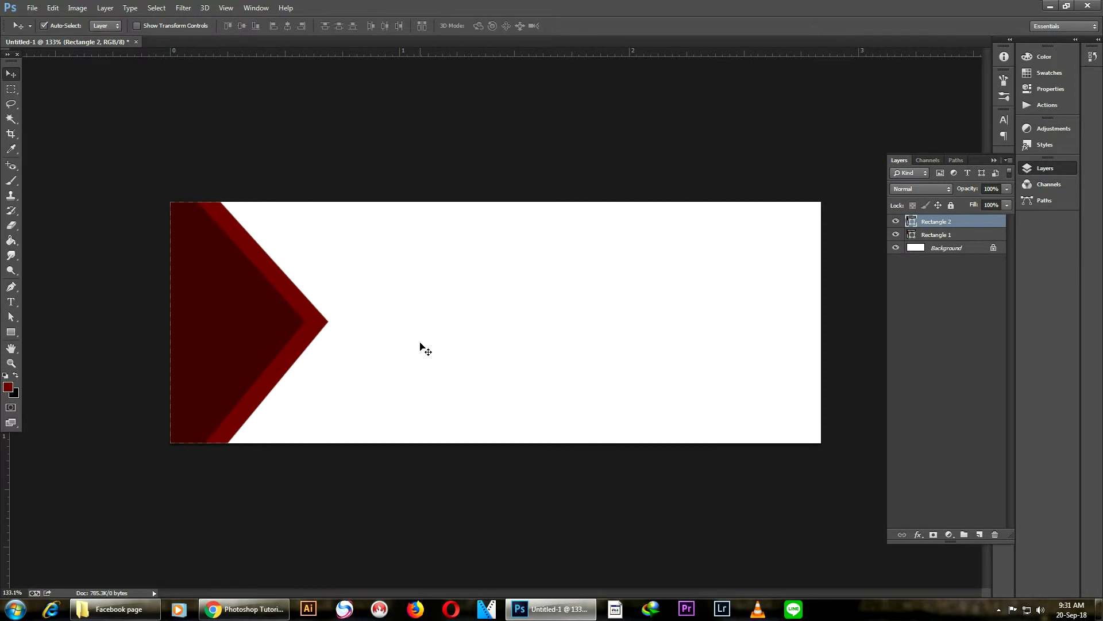
scroll(345, 344, up, 3)
drag(178, 319, 188, 321)
click(240, 333)
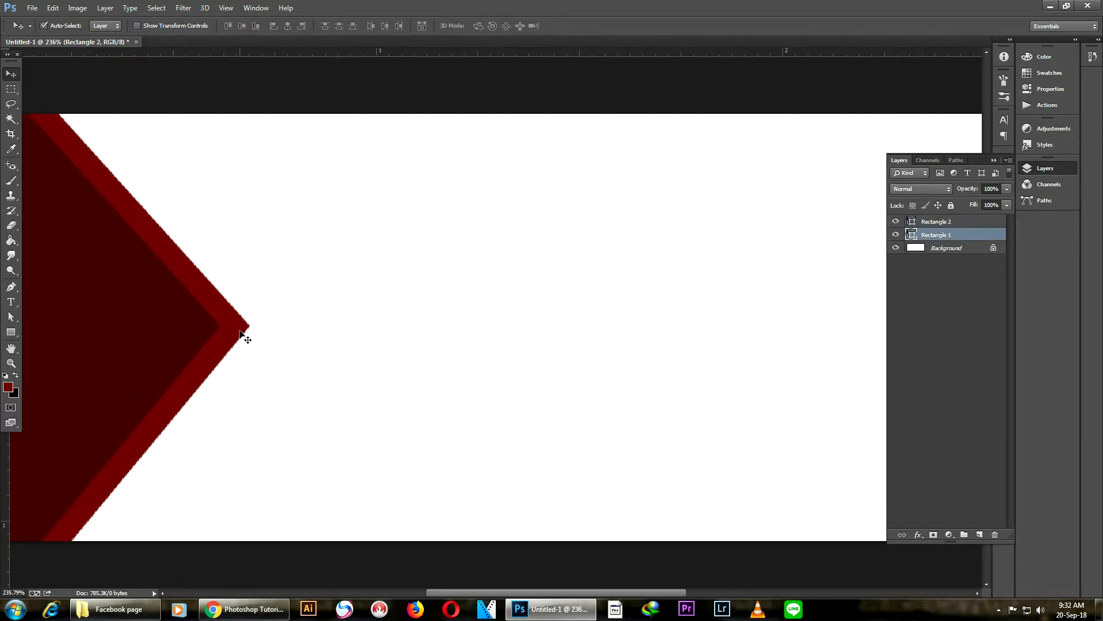
Duplicate the Rectangle 1 layer within the same document and name the copy Rectangle 3.
right_click(963, 234)
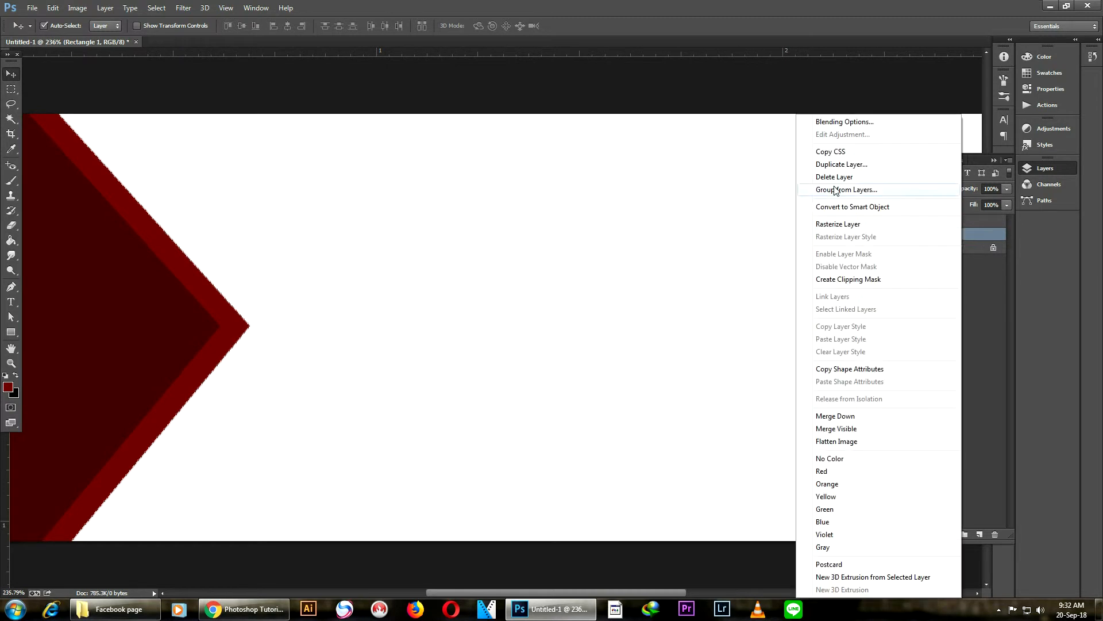
click(848, 163)
drag(545, 204, 513, 206)
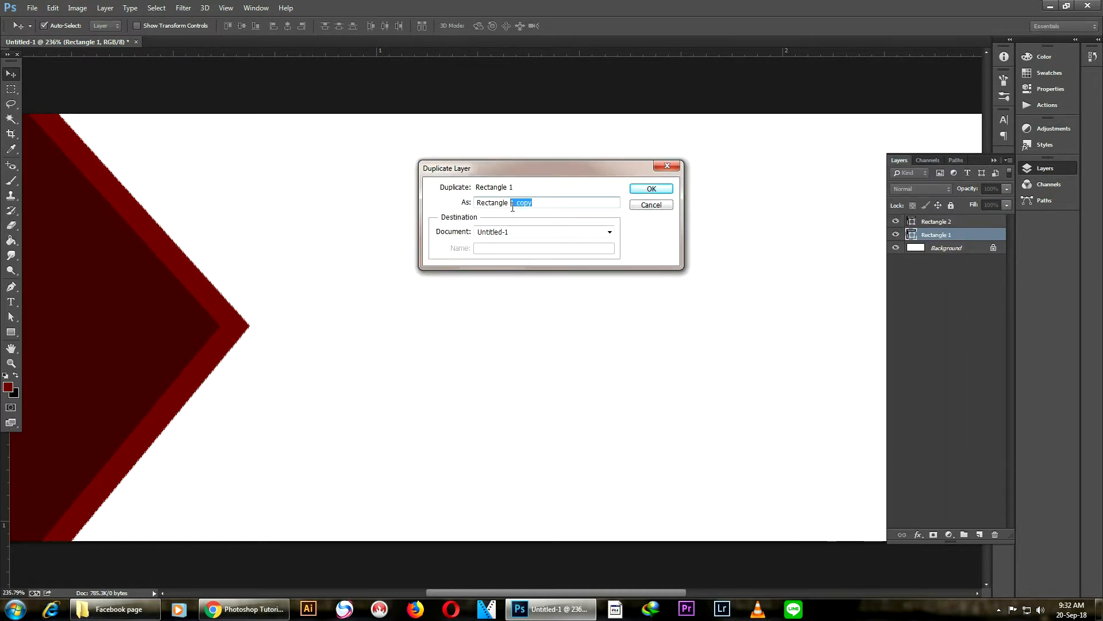
text(3)
key(Return)
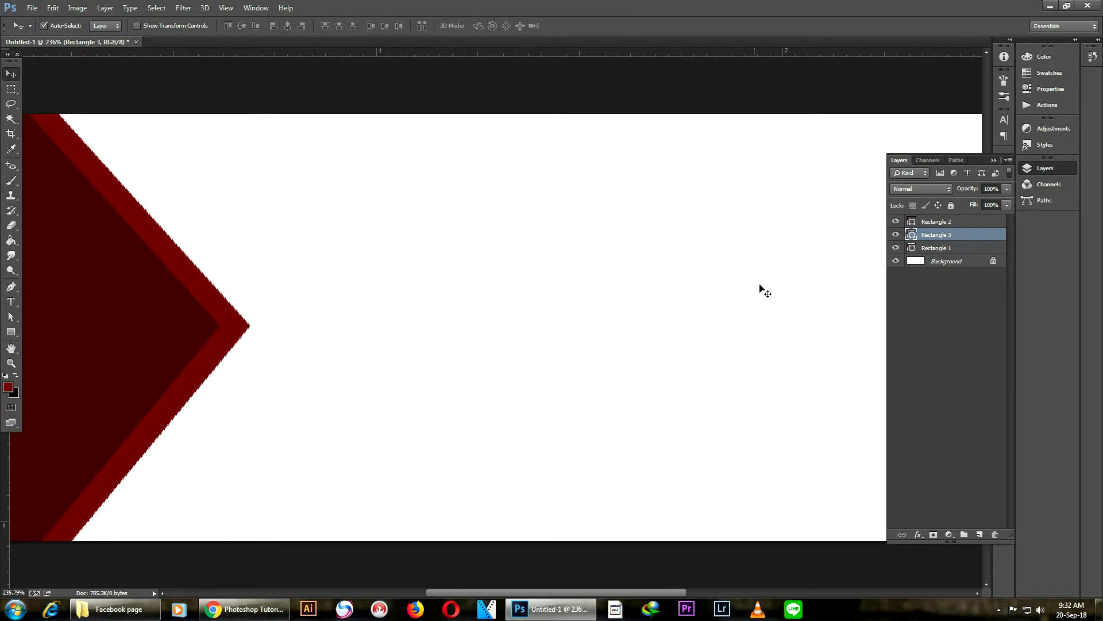
Shift the Rectangle 3 shape slightly to the right and move its layer below Rectangle 1.
key(Right)
key(Right)
key(Right)
key(Right)
key(Right)
key(Right)
key(Right)
key(Right)
key(Right)
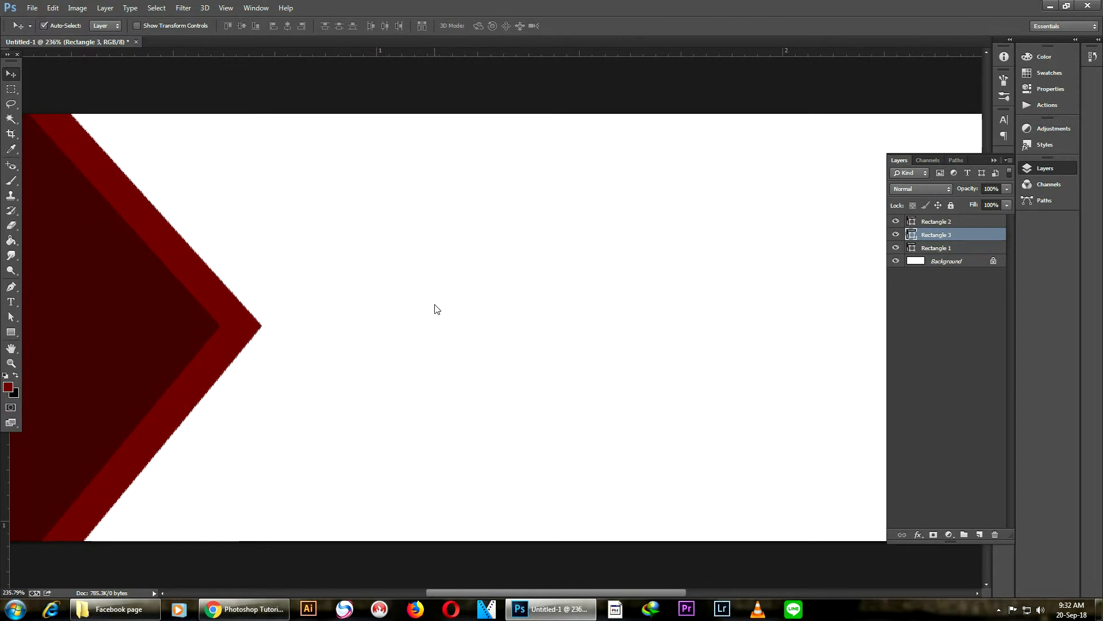
drag(963, 237, 962, 254)
Change the fill color of the Rectangle 3 shape to the darker red 490909 sampled from the artwork.
double_click(913, 247)
click(675, 427)
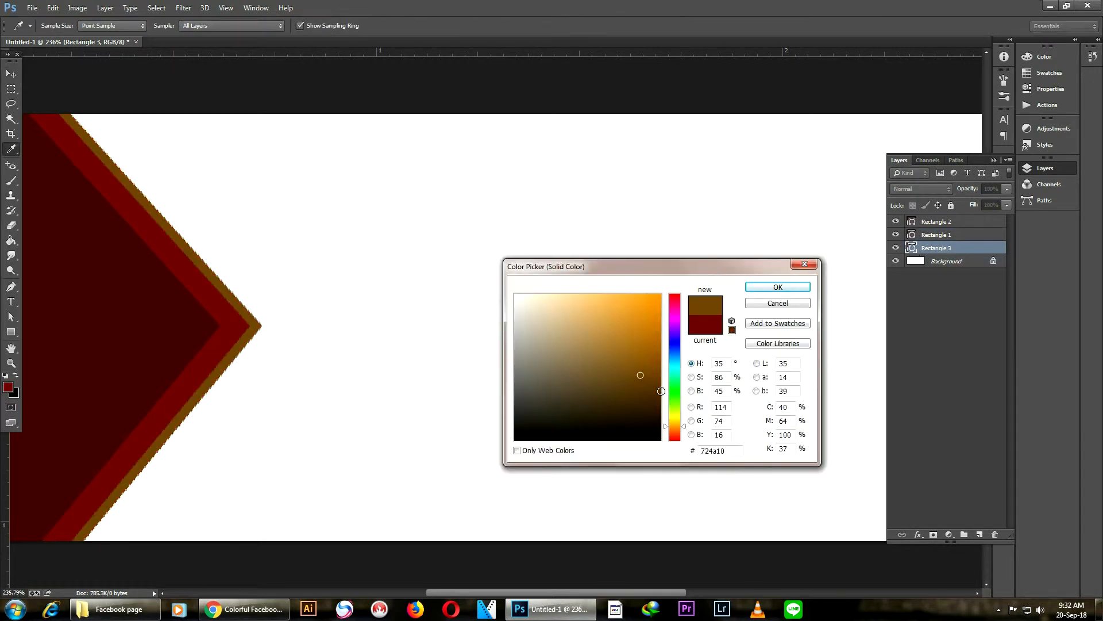
click(98, 307)
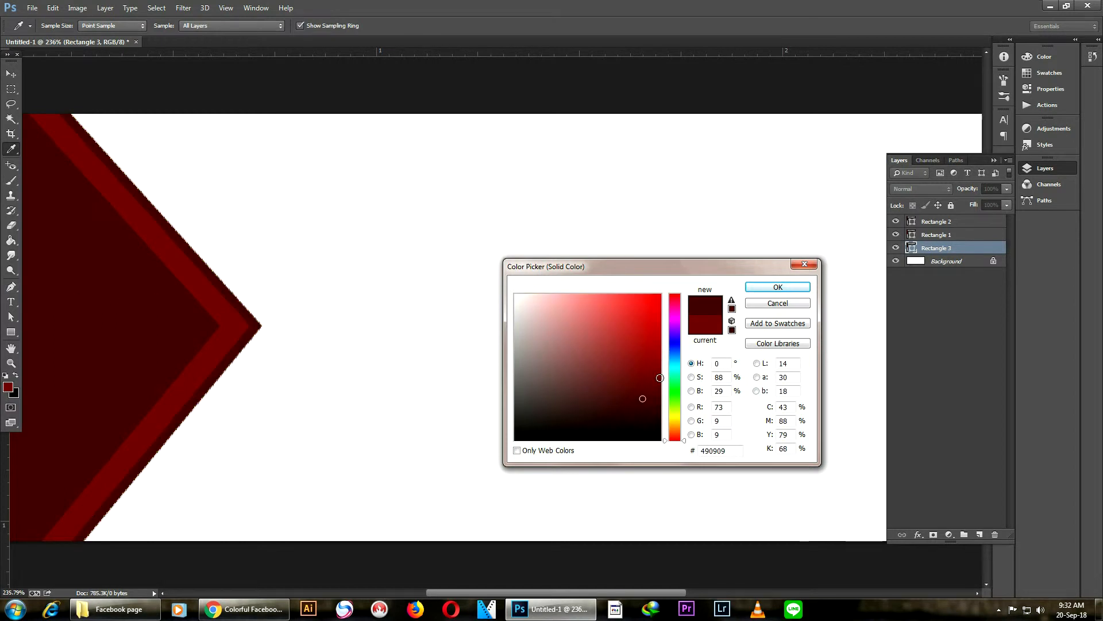
click(763, 289)
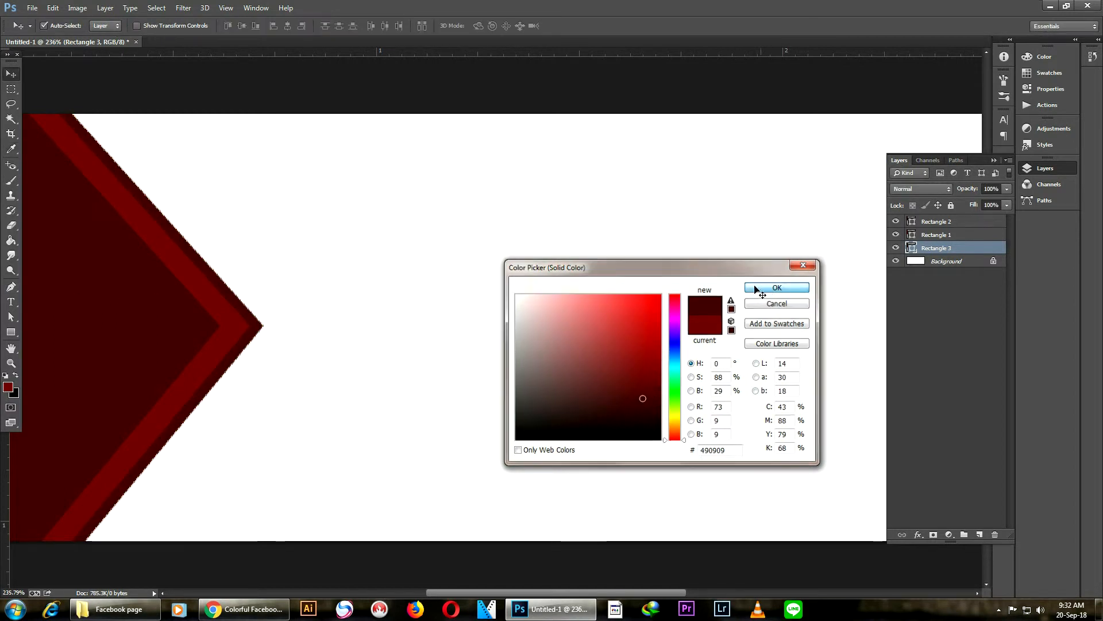
Shift Rectangle 3 farther to the right so a wider dark band borders the Rectangle 1 tip.
key(Right)
key(Right)
key(Right)
key(Right)
key(Right)
key(Right)
key(Right)
key(Right)
key(Right)
key(Right)
key(Right)
key(Right)
key(Right)
key(Right)
key(Right)
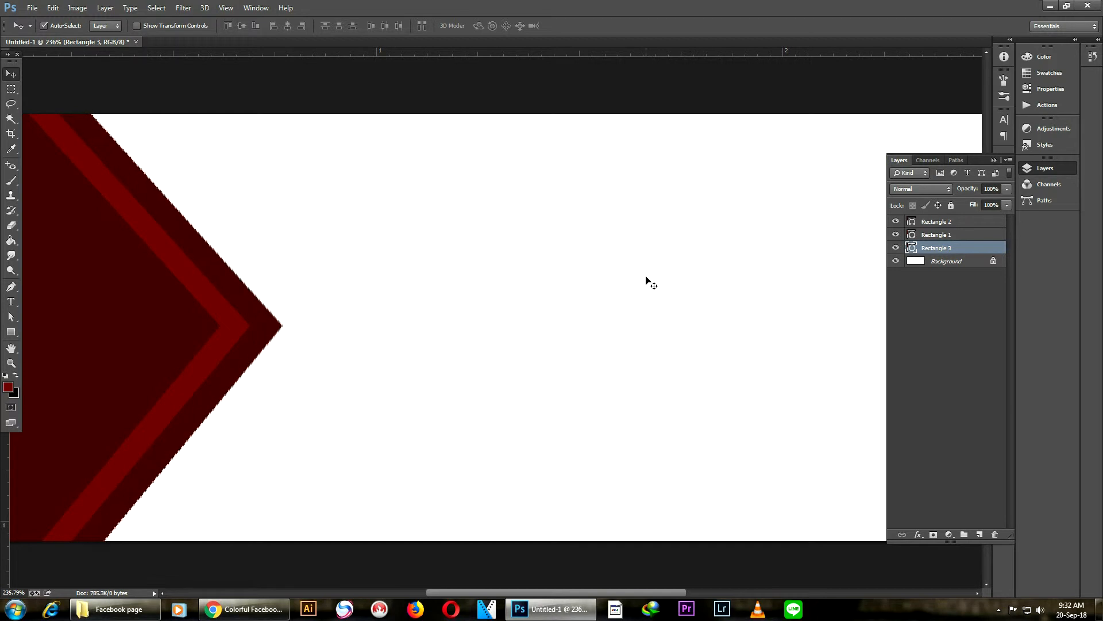
key(Left)
scroll(677, 220, down, 5)
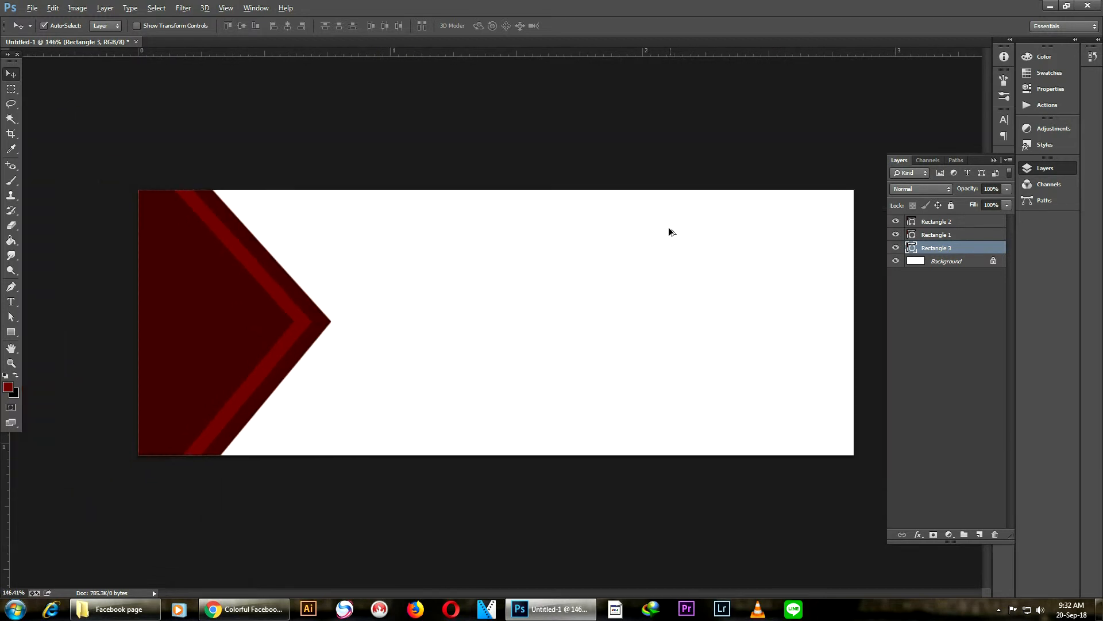
Duplicate the Rectangle 3 shape slightly to its right and place the copy's layer below Rectangle 3.
scroll(250, 369, up, 3)
drag(246, 353, 265, 360)
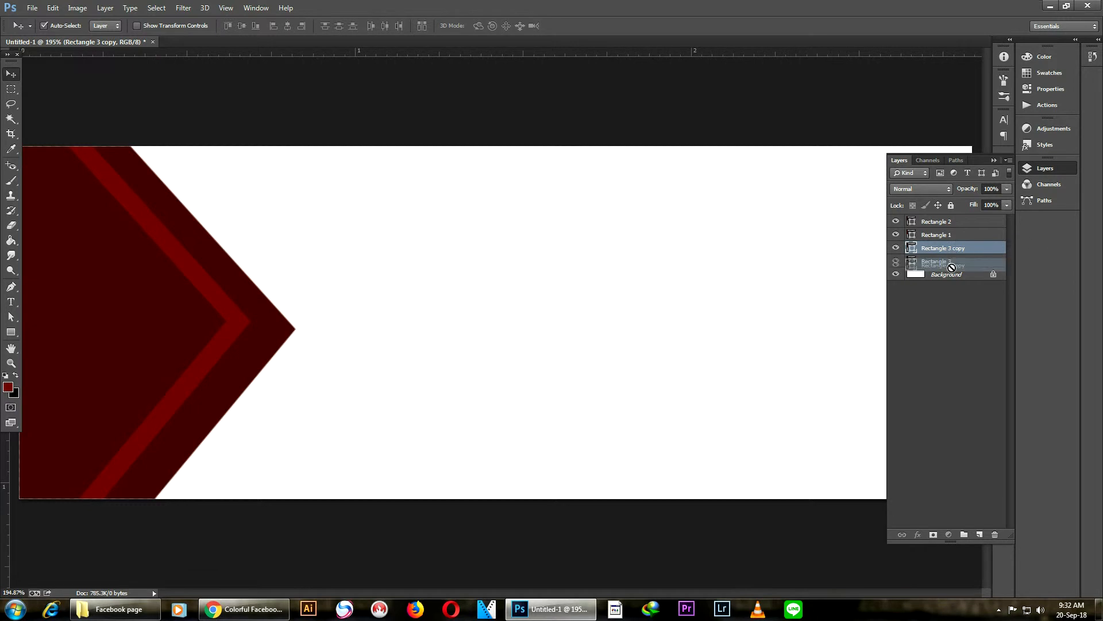
drag(931, 248, 917, 270)
Change the fill color of the Rectangle 3 copy to the lighter red 721011 sampled from the inner band.
double_click(916, 263)
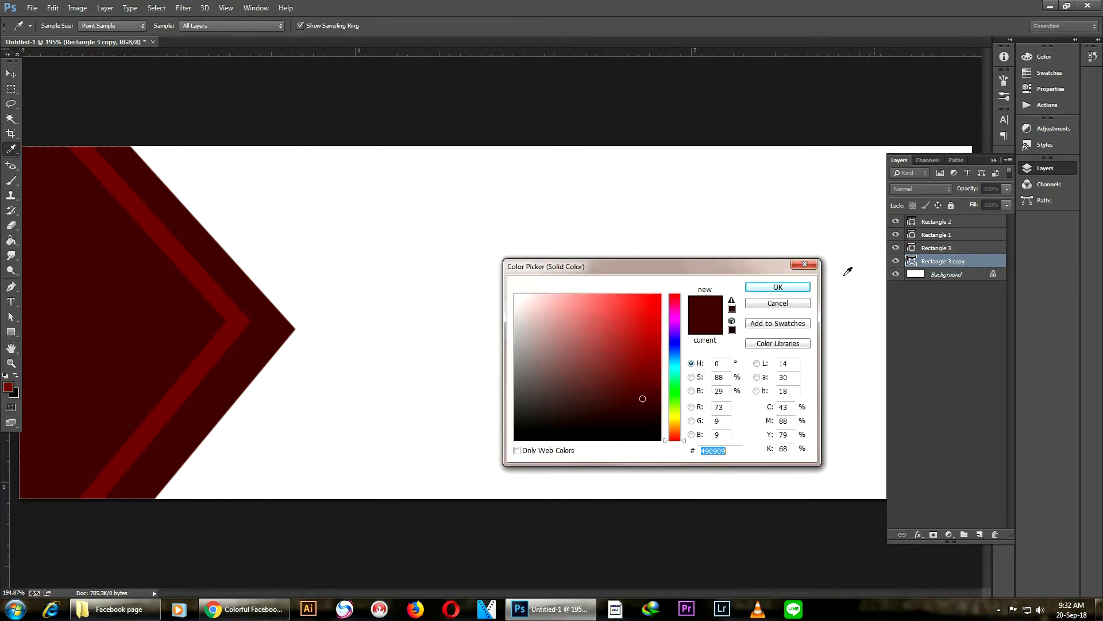
click(650, 318)
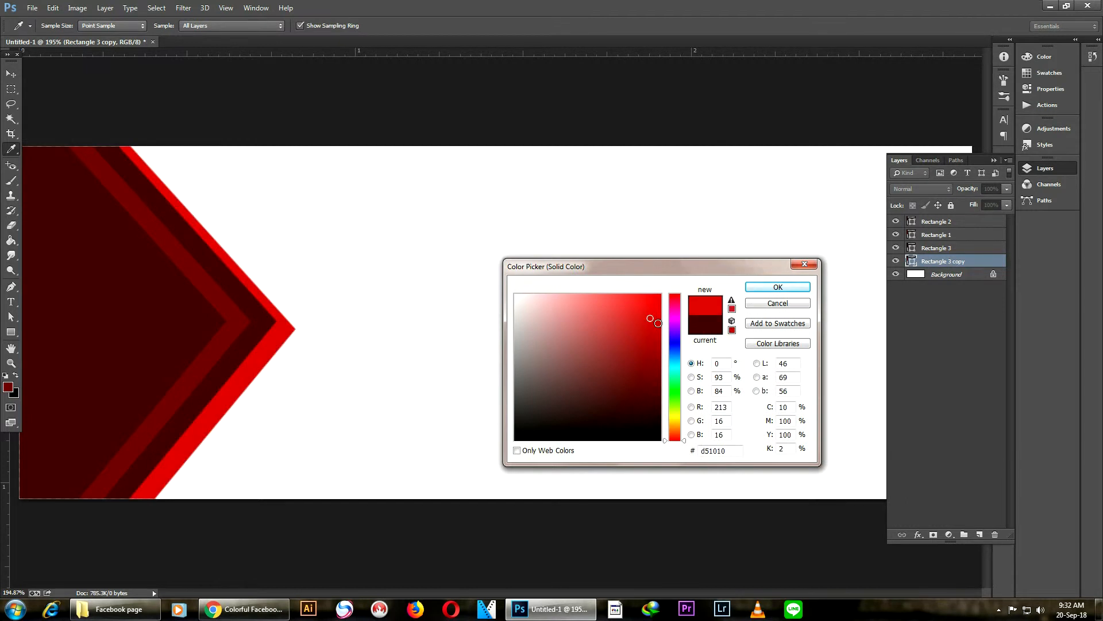
click(231, 334)
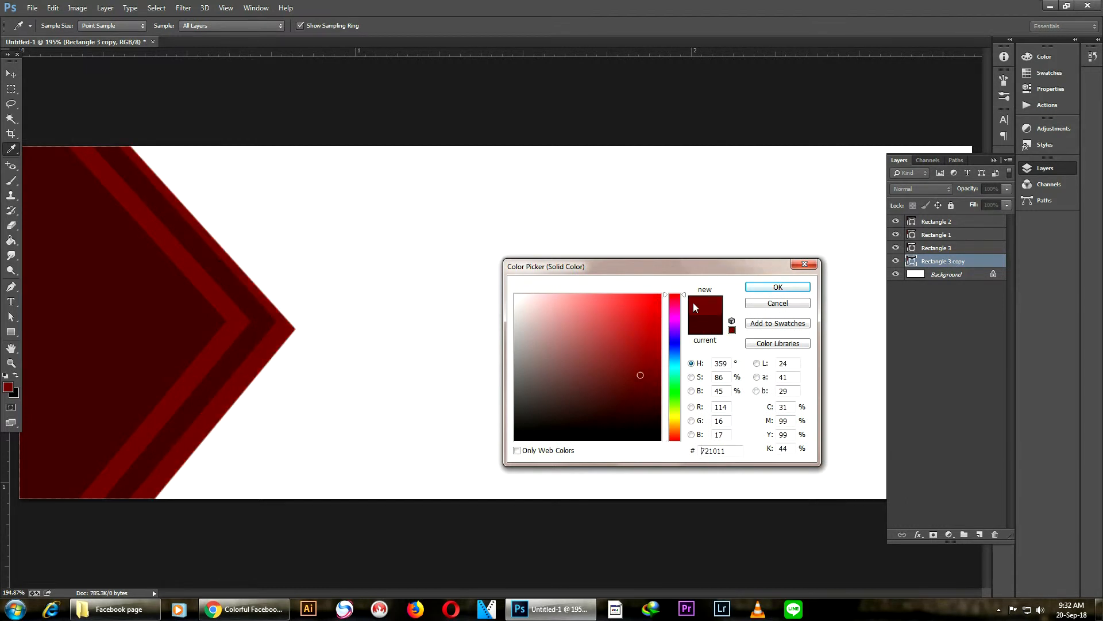
key(Return)
Nudge the Rectangle 3 copy up and slightly right so its tip lines up with the other shapes.
key(Up)
key(Up)
key(Up)
key(Up)
key(Right)
key(Right)
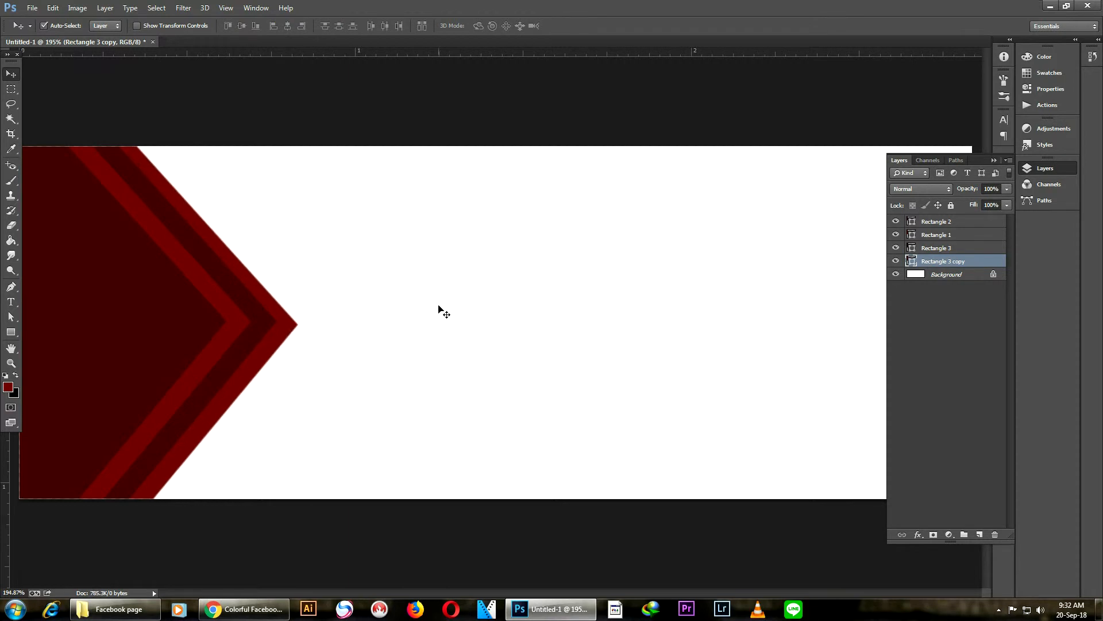
Select all four rectangle shapes, shift them together to the right across the cover, and deselect them.
key(ctrl+0)
drag(85, 177, 433, 455)
key(Right)
key(Right)
key(Right)
key(Right)
key(Right)
key(Right)
key(Right)
key(Right)
key(Right)
key(Right)
key(Right)
key(Right)
key(Right)
key(Right)
key(Right)
key(Right)
key(Right)
key(Right)
key(Right)
key(Right)
key(Right)
key(Right)
key(Right)
key(Right)
key(Right)
key(Right)
key(Right)
key(Right)
key(Right)
key(Right)
key(Right)
key(Right)
key(Right)
key(Right)
key(Right)
key(Right)
key(Right)
key(Right)
key(Right)
key(Right)
key(Right)
key(Right)
key(Right)
key(Right)
key(Right)
key(Right)
key(Right)
key(Right)
key(Right)
key(Right)
key(Right)
key(Right)
key(Right)
key(Right)
key(Right)
key(Right)
key(Right)
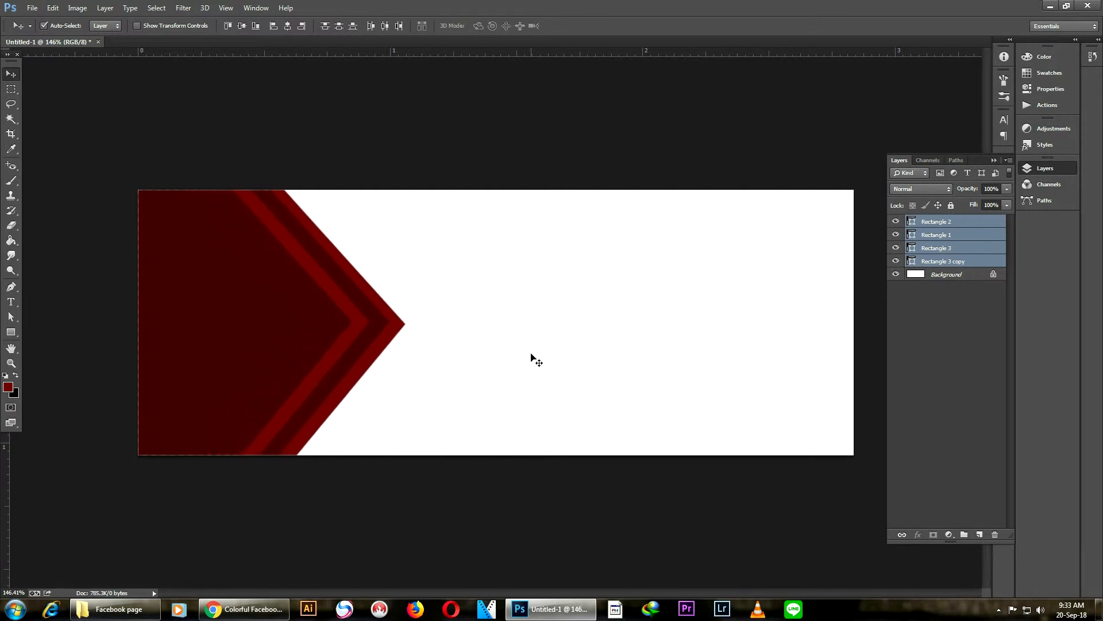
click(533, 355)
Move the Rectangle 3 copy shape slightly downward at its tip and clear the layer selection.
click(401, 343)
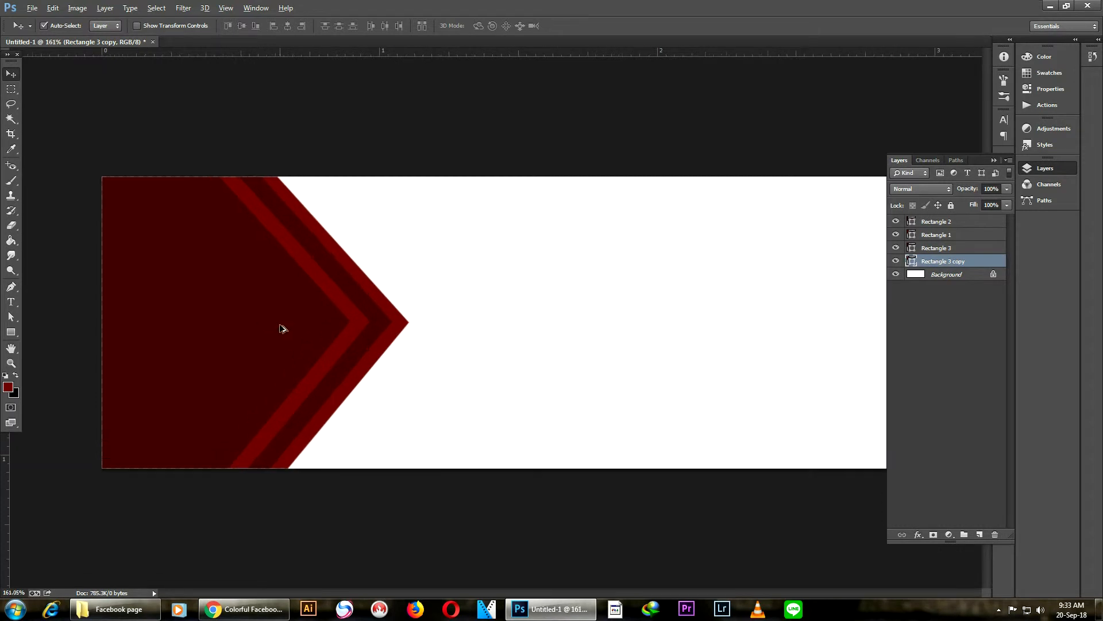
scroll(328, 325, up, 1)
scroll(391, 326, up, 1)
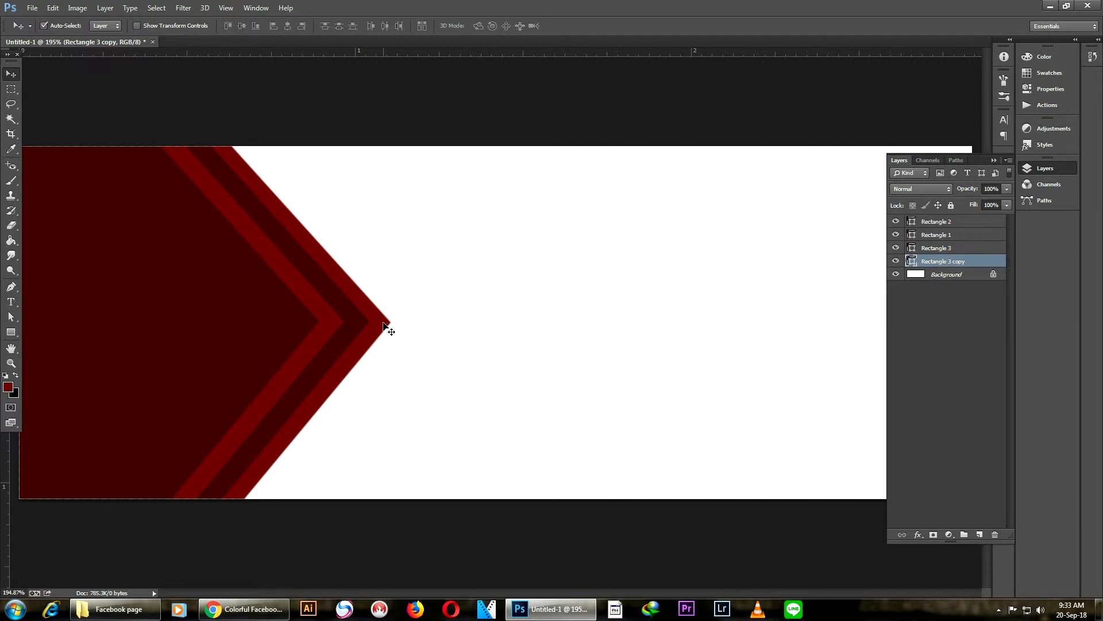
drag(384, 326, 397, 328)
key(ctrl+alt+a)
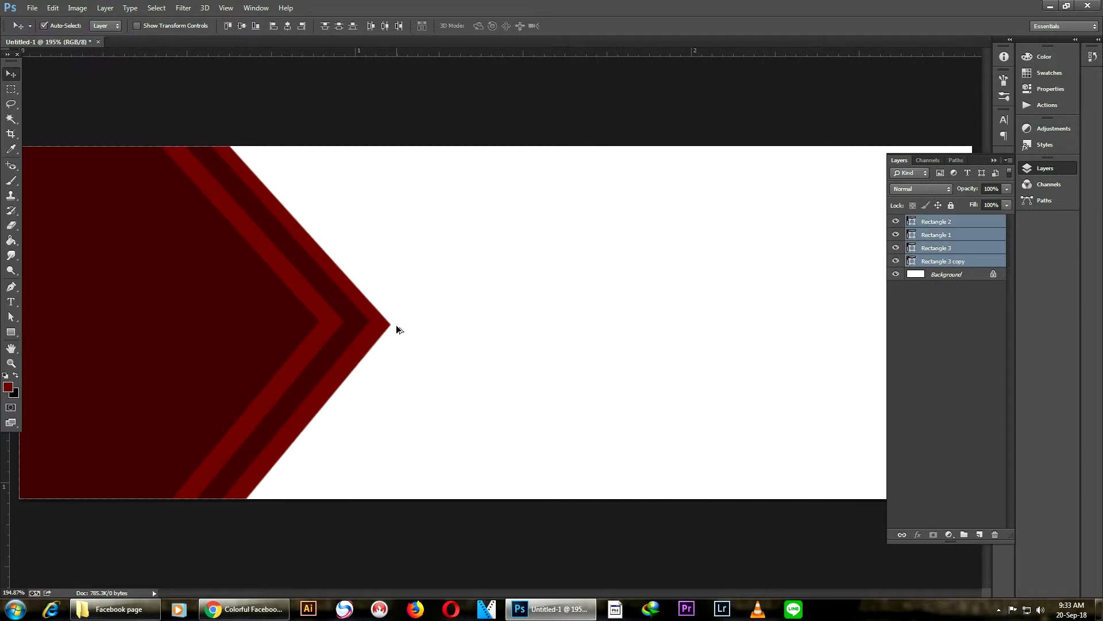
click(768, 317)
Hide and show the Rectangle 3 copy layer, and try the dark red 490909 as its fill color.
click(896, 262)
click(896, 261)
double_click(911, 262)
click(162, 330)
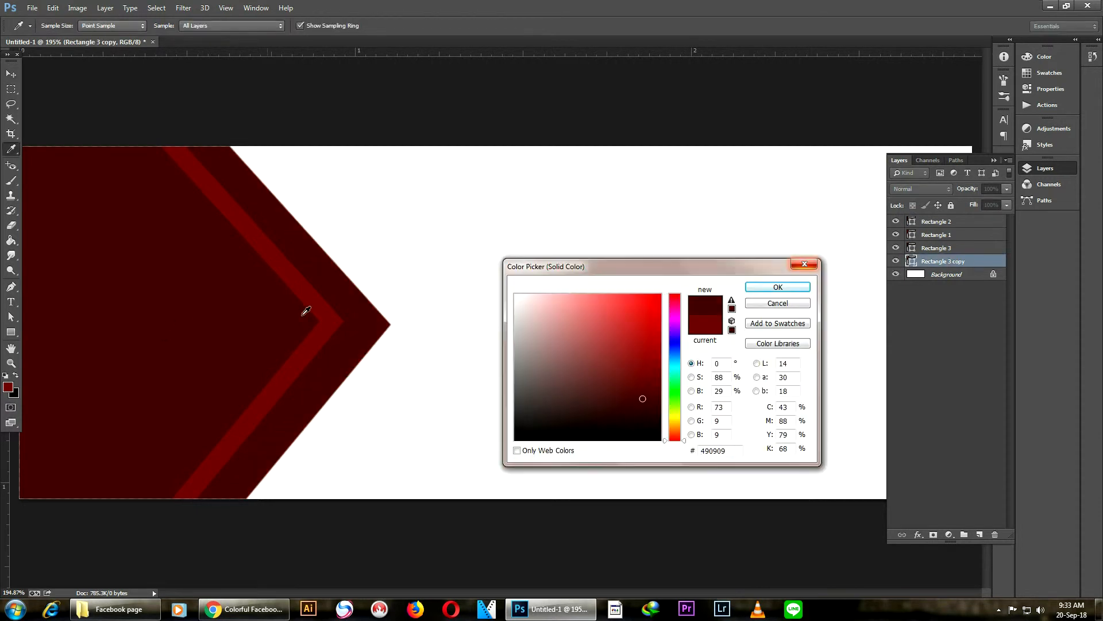
key(Return)
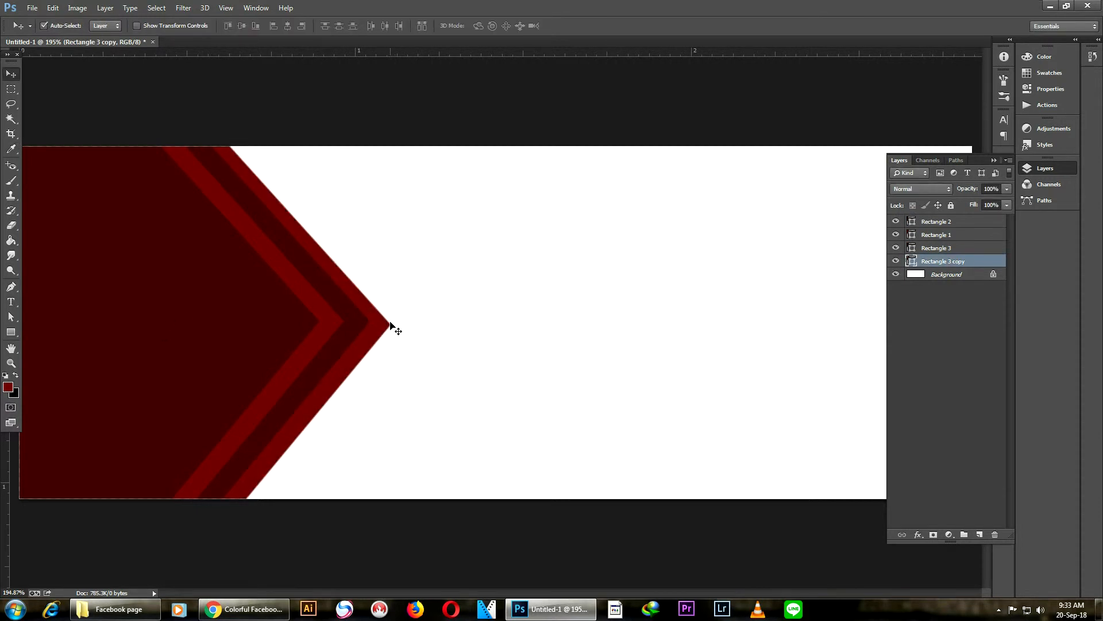
Nudge the Rectangle 3 copy shape back up so its tip aligns with the inner bands.
click(392, 326)
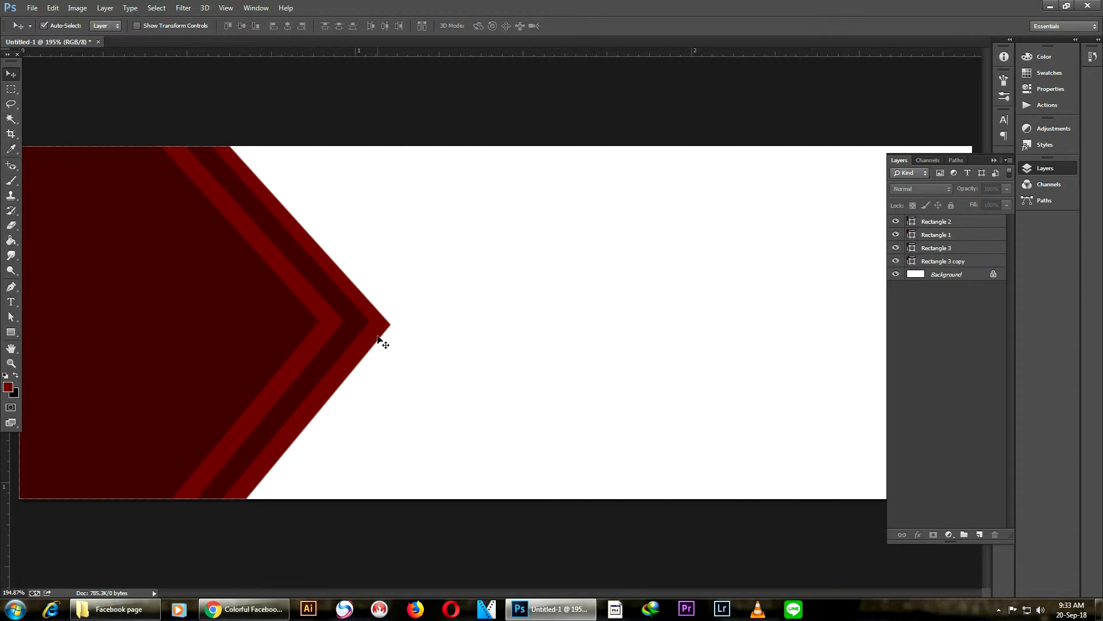
click(382, 339)
key(Up)
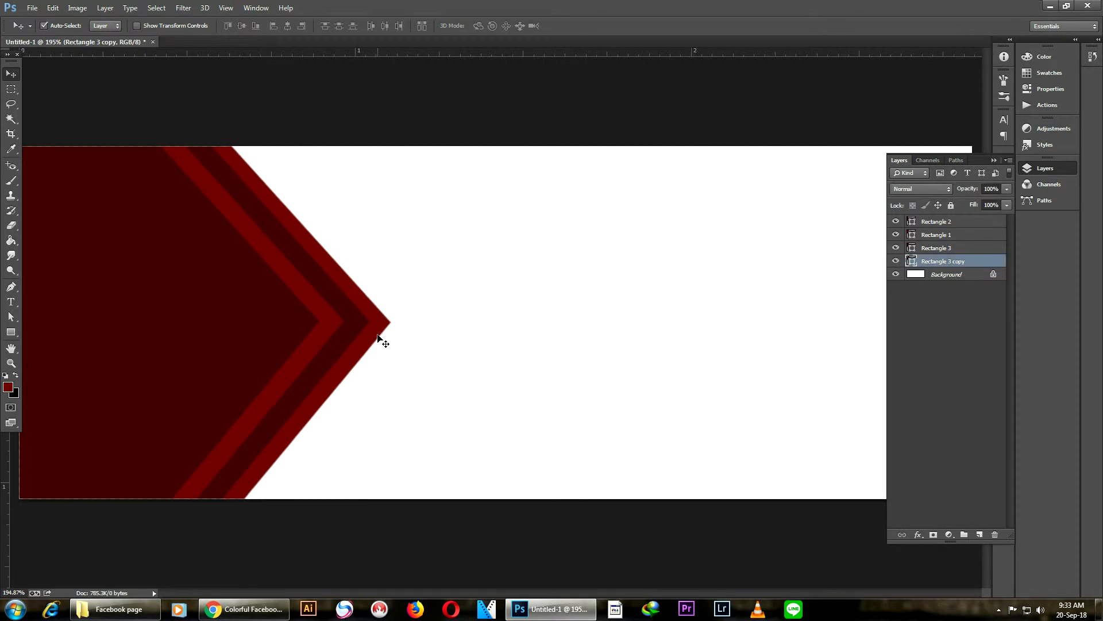
scroll(441, 274, down, 3)
scroll(367, 338, up, 3)
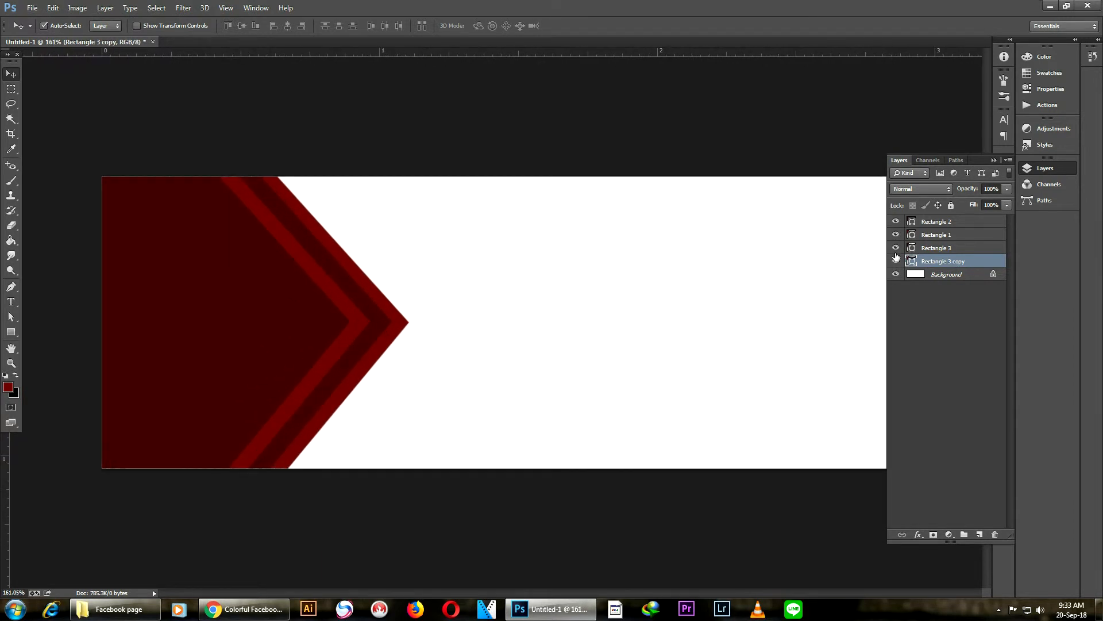
Hide and show the Rectangle 3, Rectangle 1 and Rectangle 2 layers in turn to check each band.
click(897, 250)
click(897, 250)
click(897, 249)
click(897, 249)
click(896, 235)
click(896, 235)
click(896, 221)
click(896, 222)
click(895, 222)
click(896, 222)
click(524, 325)
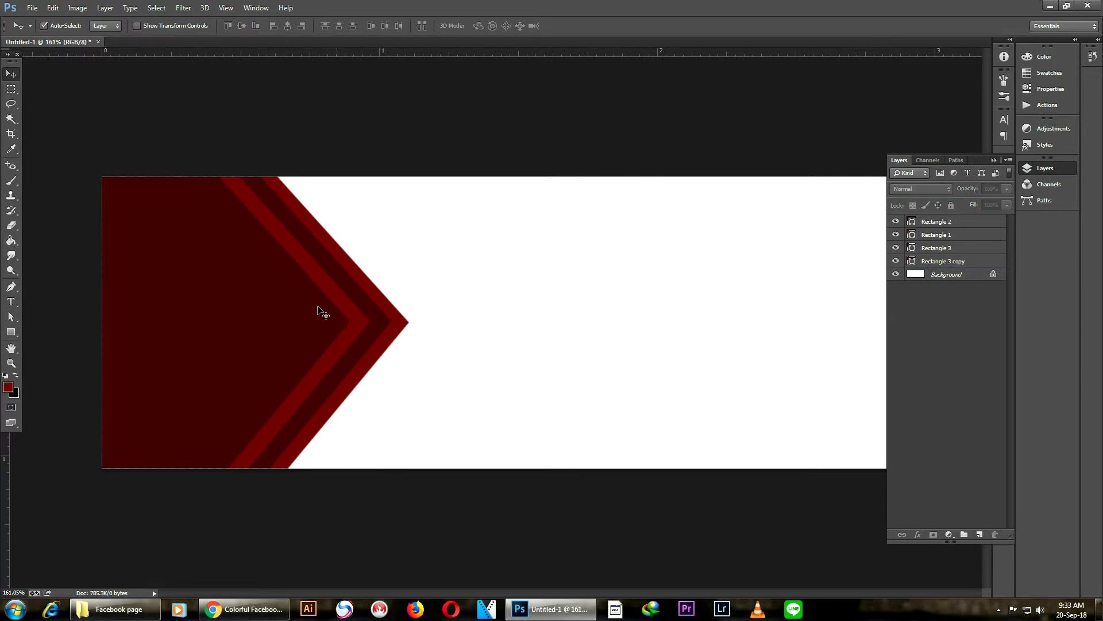
Rename the Rectangle 3 copy layer as Rectangle 4.
click(405, 328)
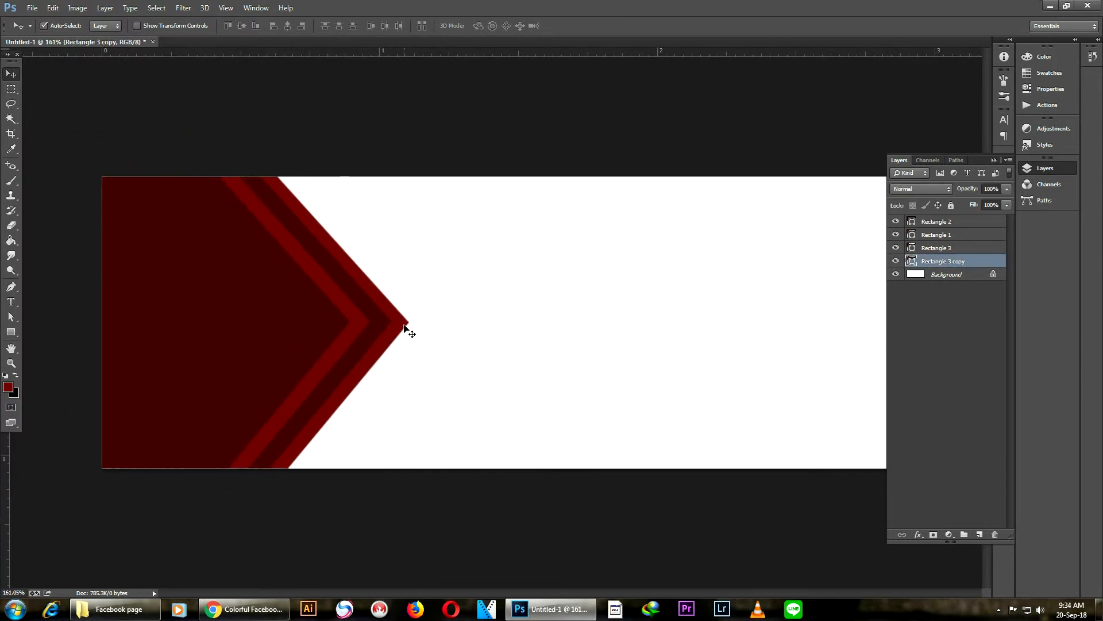
right_click(959, 267)
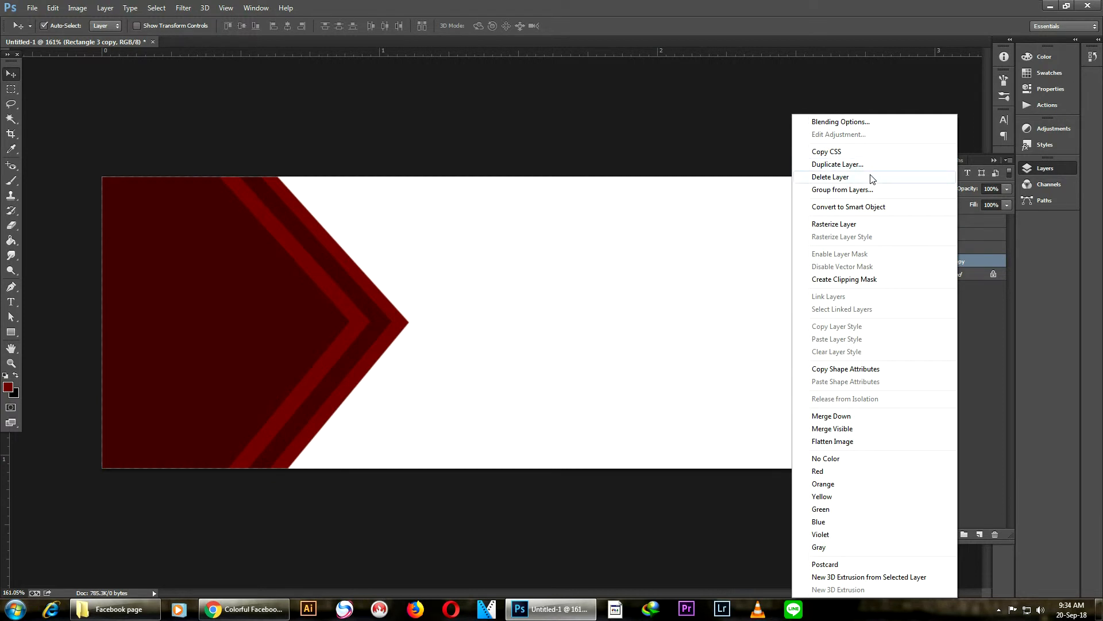
click(968, 260)
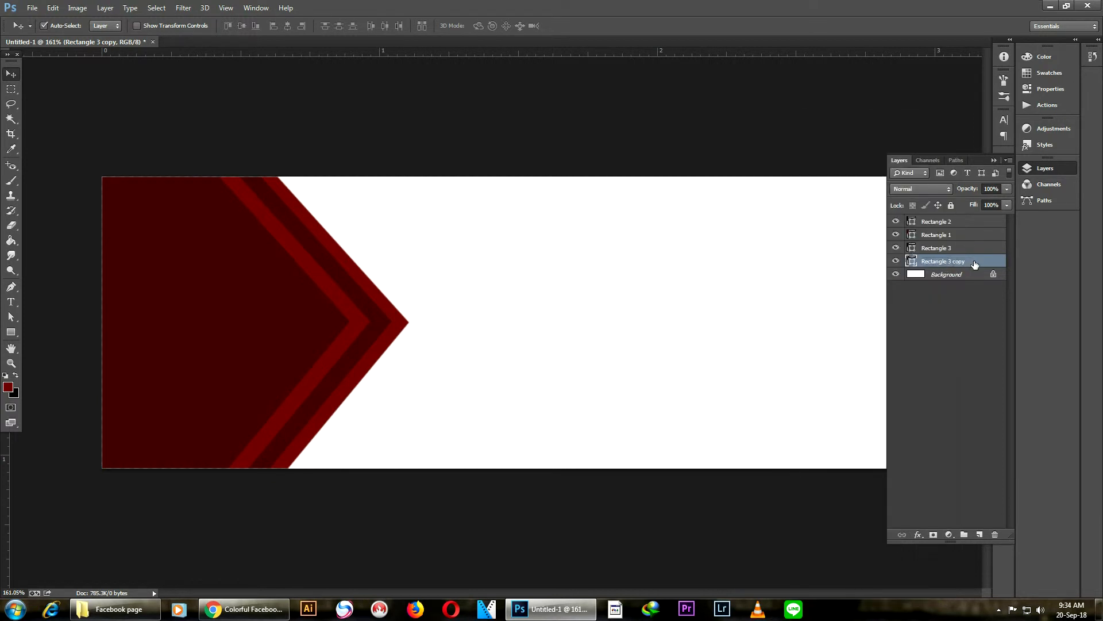
click(951, 262)
text(4)
key(Return)
Duplicate the Rectangle 4 layer within the same document and name the copy Rectangle5.
right_click(956, 266)
click(827, 167)
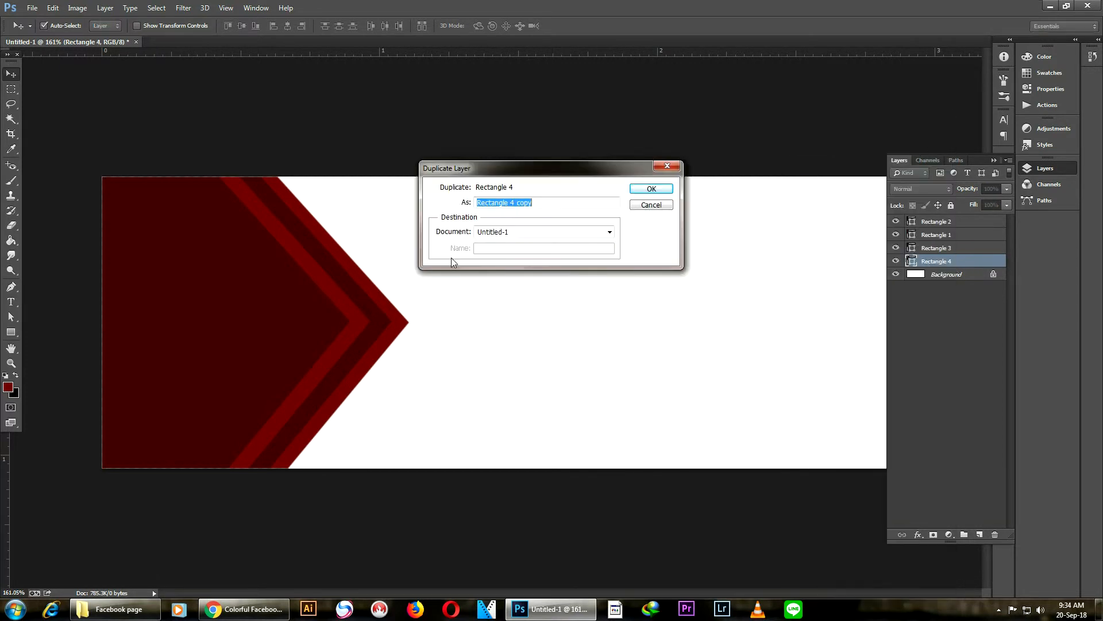
click(523, 203)
drag(508, 204, 557, 206)
text(5)
key(Return)
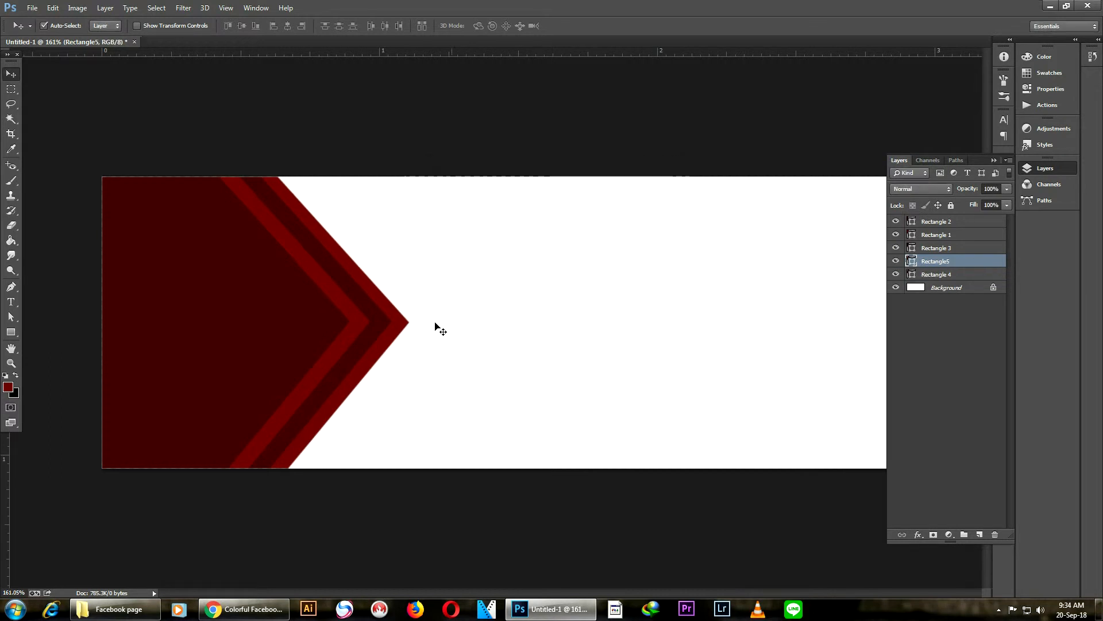
Move the Rectangle5 shape down and right so its upper edge continues the slanted line of Rectangle 4's upper edge.
key(shift+Down)
key(shift+Down)
key(shift+Down)
key(shift+Down)
key(shift+Down)
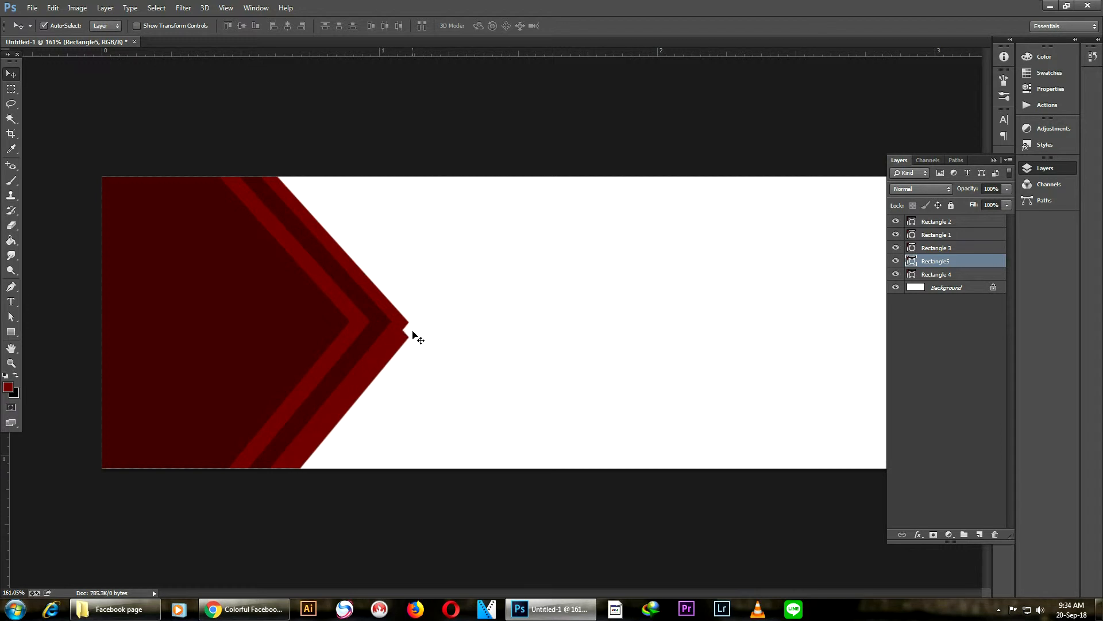
key(Down)
key(Down)
key(Down)
key(Down)
key(Down)
key(Down)
key(Down)
key(Down)
key(Down)
key(Down)
key(Down)
key(Down)
key(Down)
key(Down)
key(Down)
key(Down)
key(Down)
key(Down)
key(Down)
key(Down)
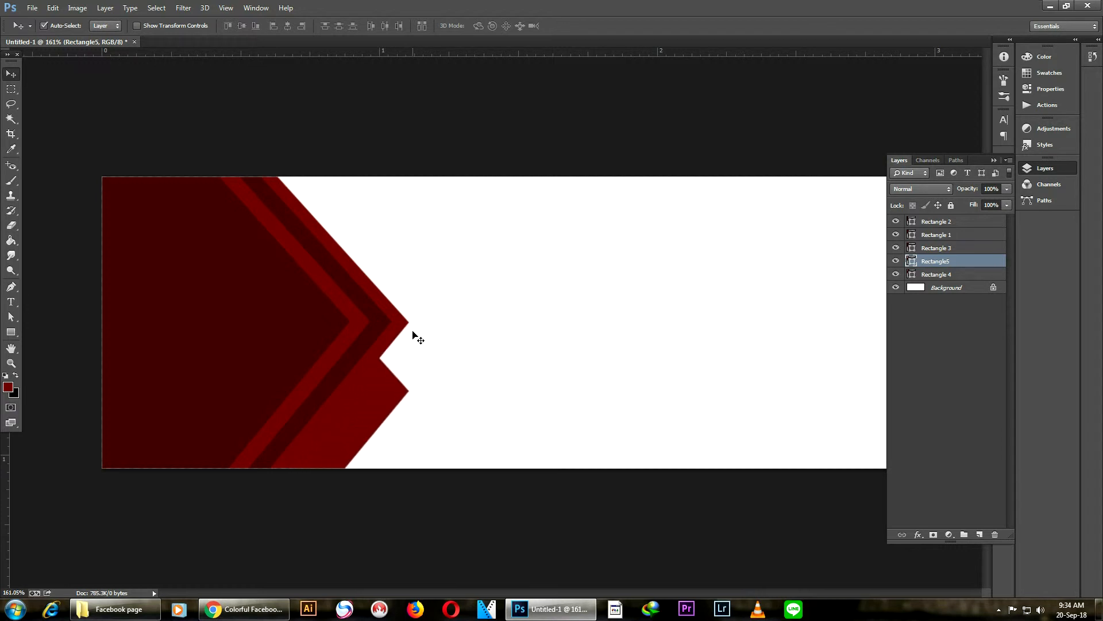
drag(404, 407, 477, 437)
Place the Rectangle5 layer below Rectangle 4 and fill it with the darker red sampled from the Rectangle 3 band.
drag(934, 263, 936, 282)
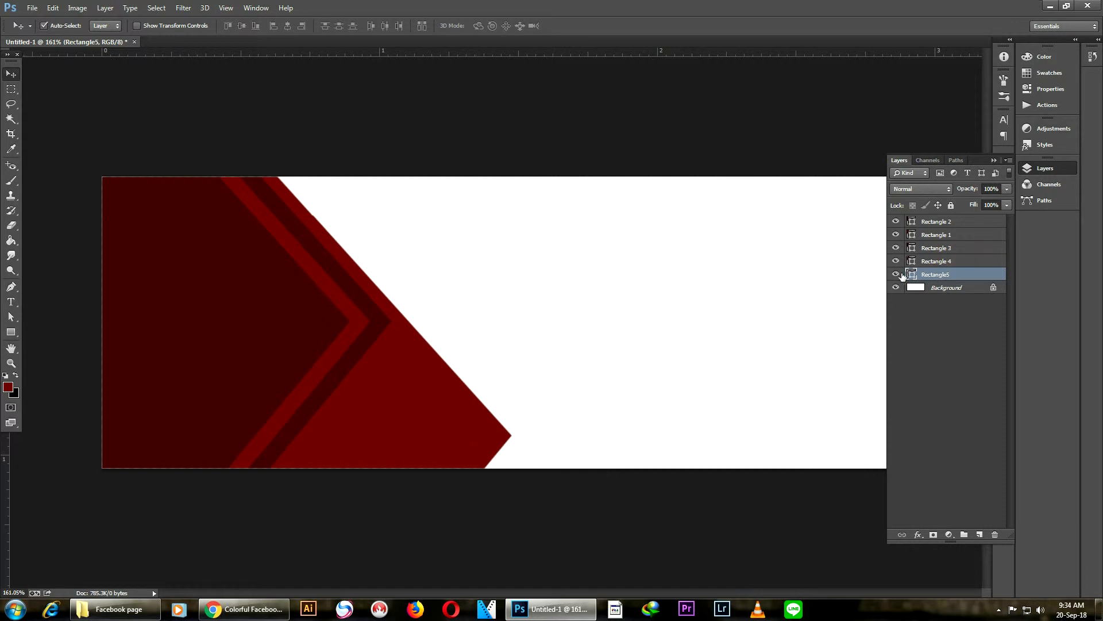
double_click(911, 274)
click(367, 335)
click(790, 289)
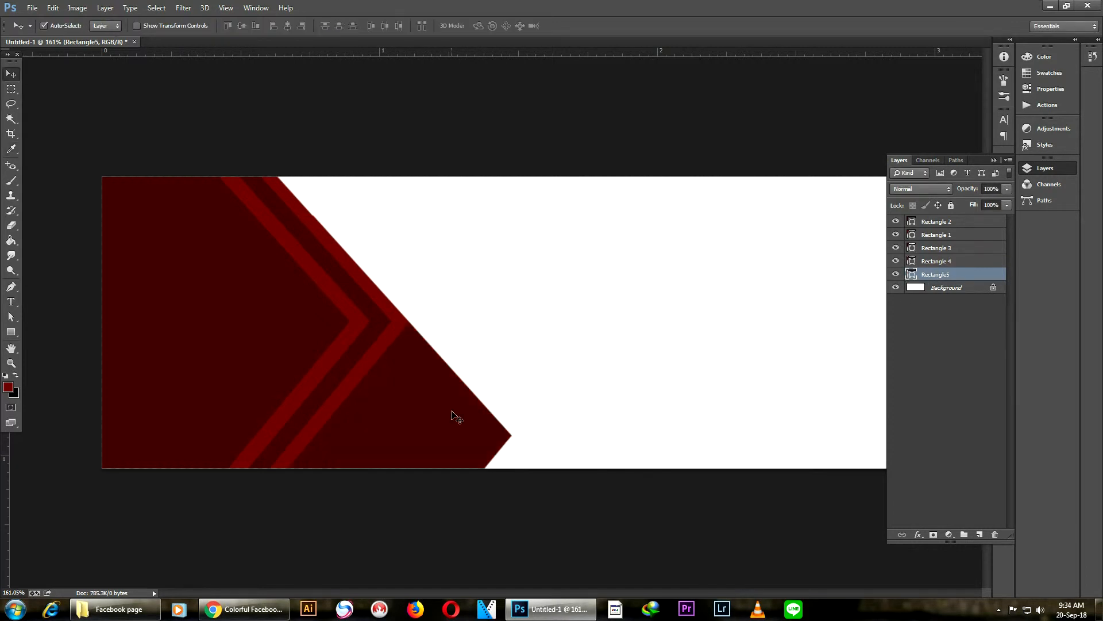
Recolor the Rectangle 4 band white, ffffff, by sampling the white background.
scroll(356, 333, up, 3)
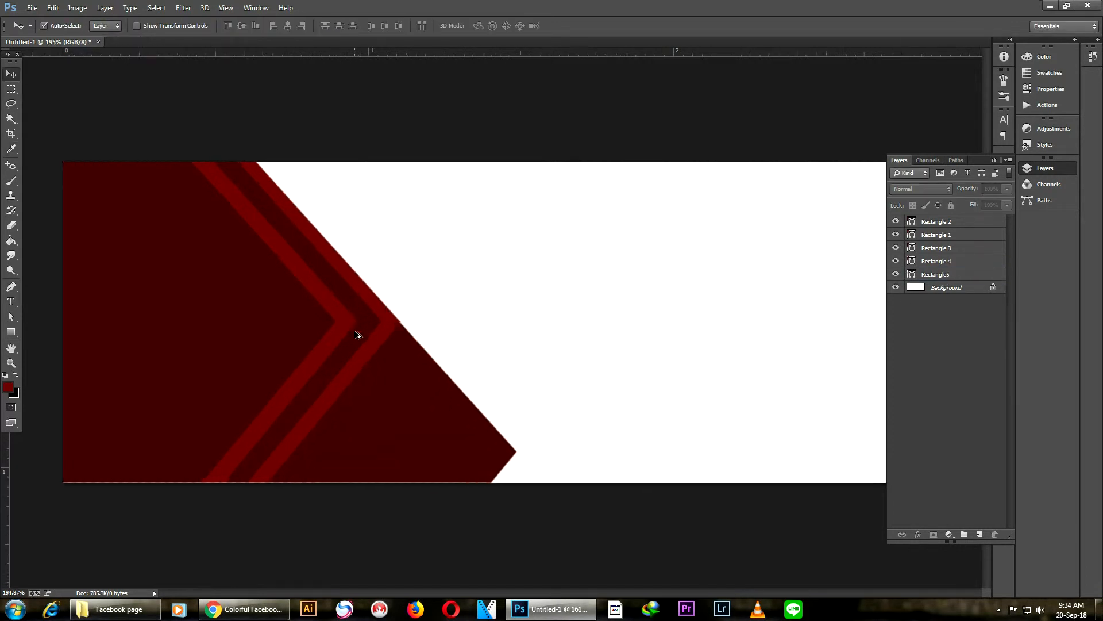
click(373, 344)
double_click(913, 264)
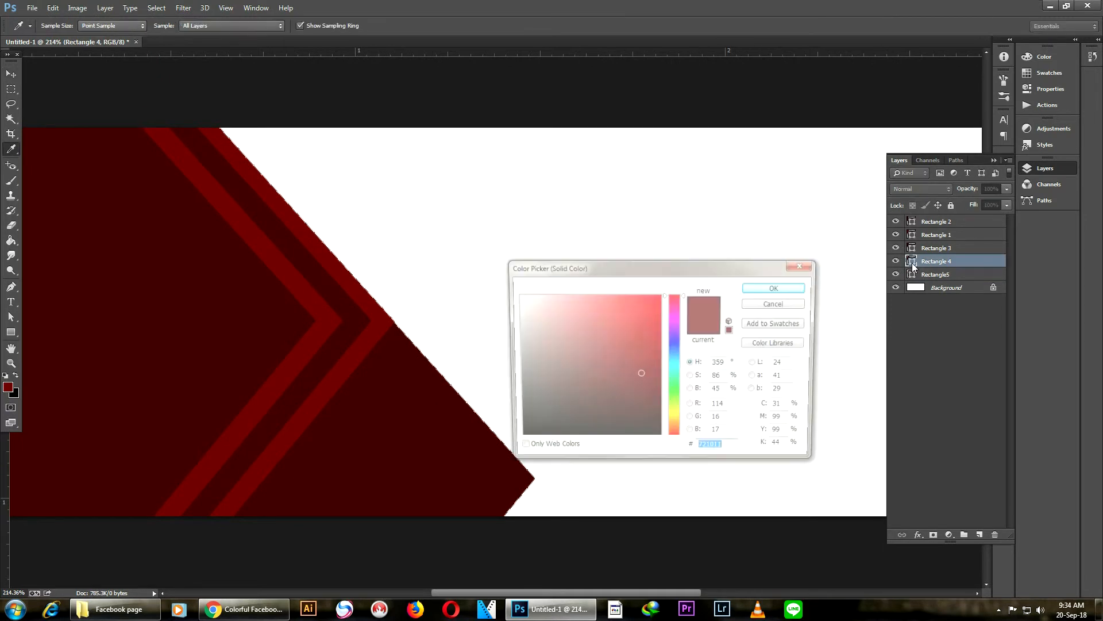
click(435, 219)
click(771, 302)
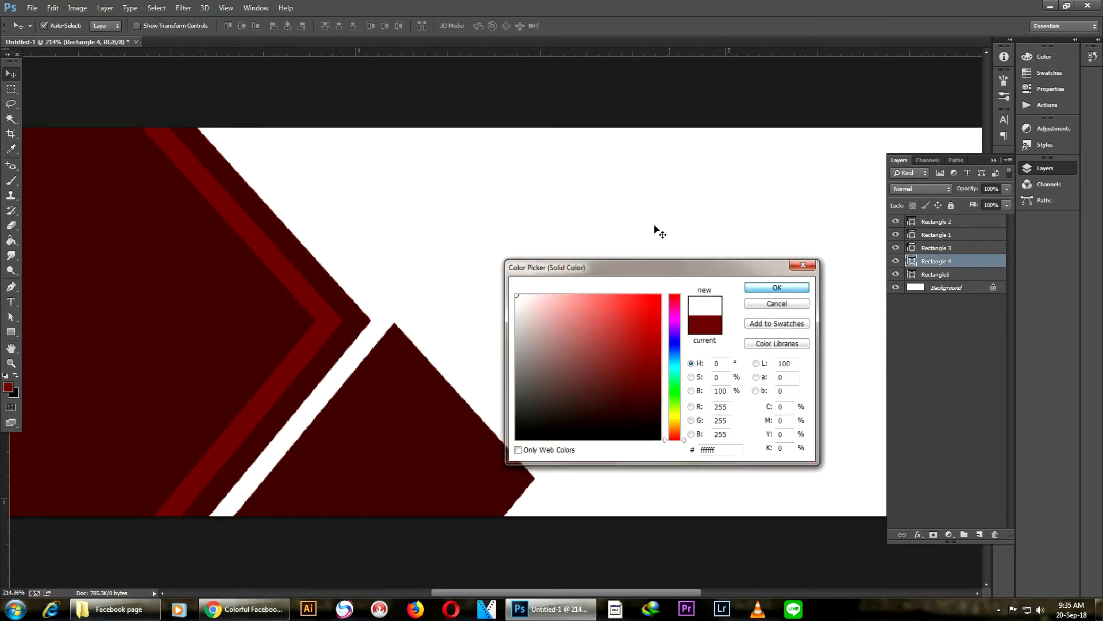
Nudge the Rectangle5 shape down and right until its tip leaves the canvas and only a dark red triangle shows along the bottom edge.
key(ctrl+0)
scroll(500, 296, up, 3)
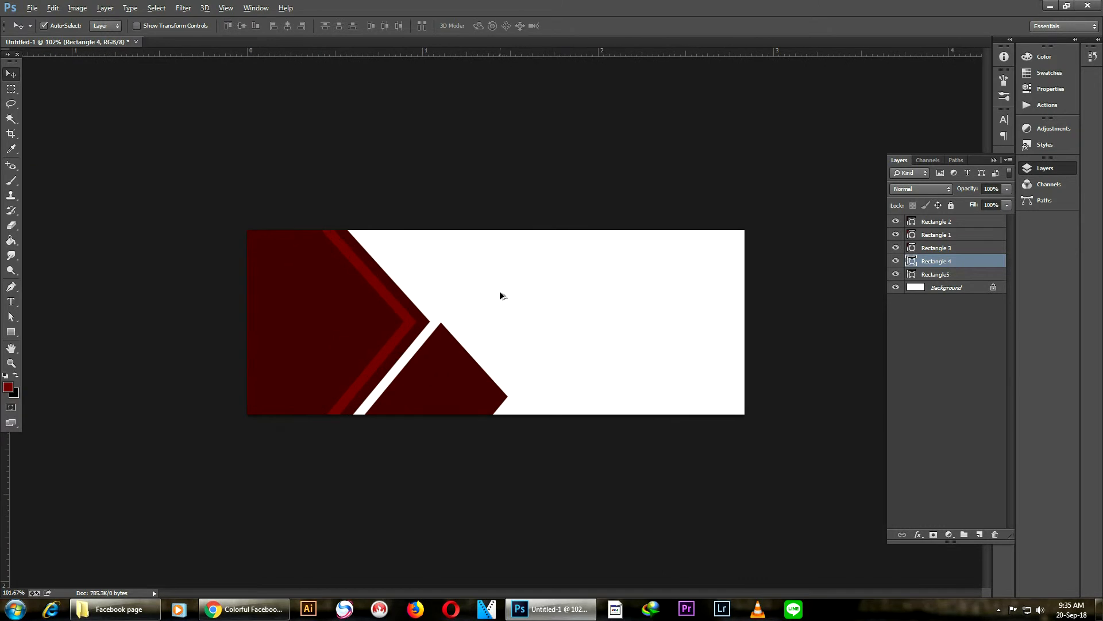
click(563, 279)
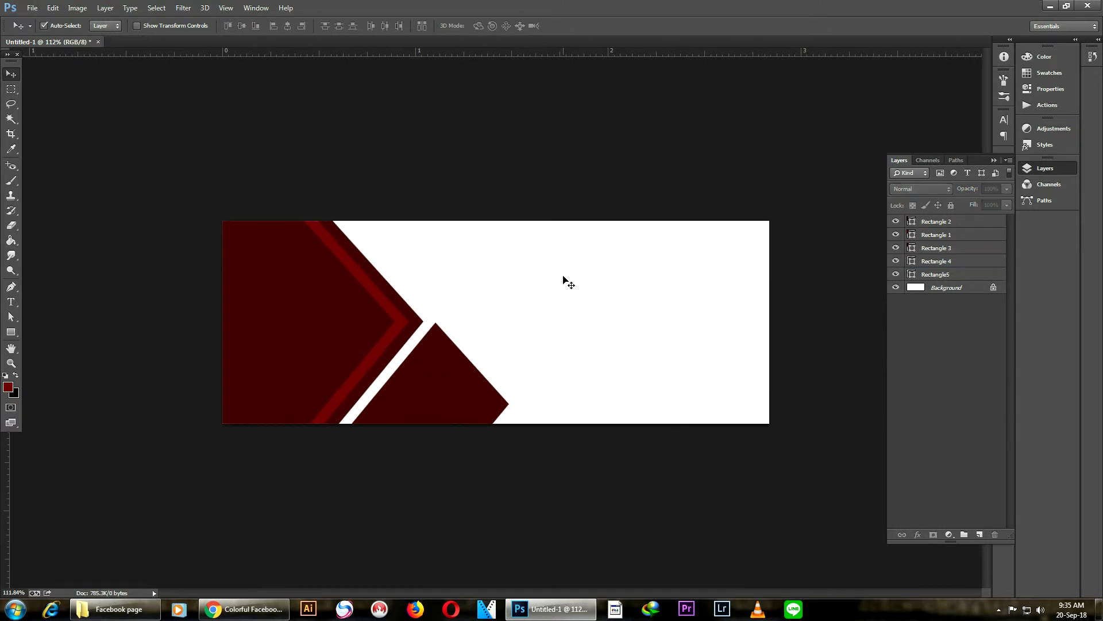
click(438, 367)
key(Down)
key(Down)
key(Down)
key(Down)
key(Down)
key(Down)
key(Down)
key(Down)
key(Down)
key(Down)
key(Down)
key(Down)
key(Down)
key(Down)
key(Down)
key(Down)
key(Down)
key(Right)
key(Right)
key(Right)
key(Right)
key(Right)
key(Right)
key(Right)
key(Right)
key(Right)
key(Right)
key(Right)
key(Right)
key(Right)
key(Right)
key(Right)
key(Right)
key(Right)
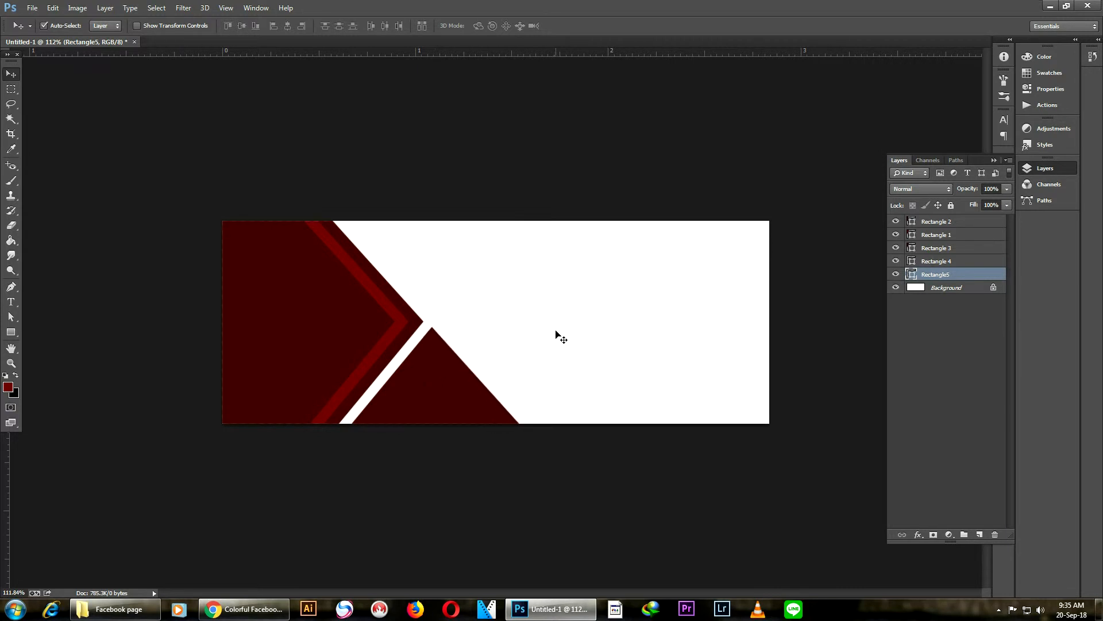
key(Left)
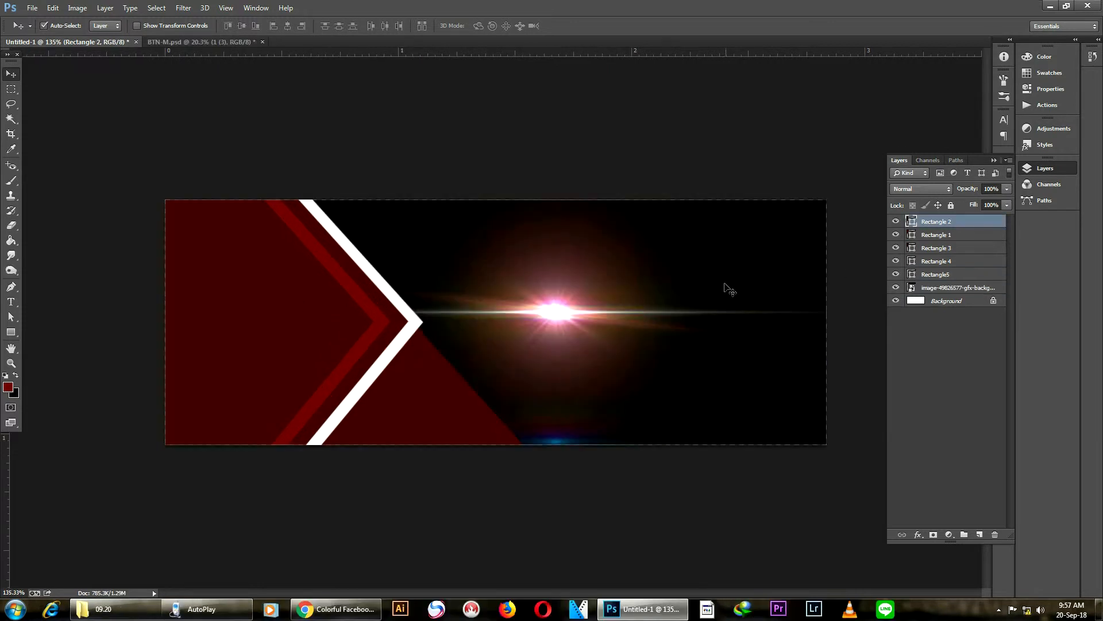
Place the image Q0A7537-Edit-1.jpg from the Facebook page folder into the cover at its default size.
click(32, 8)
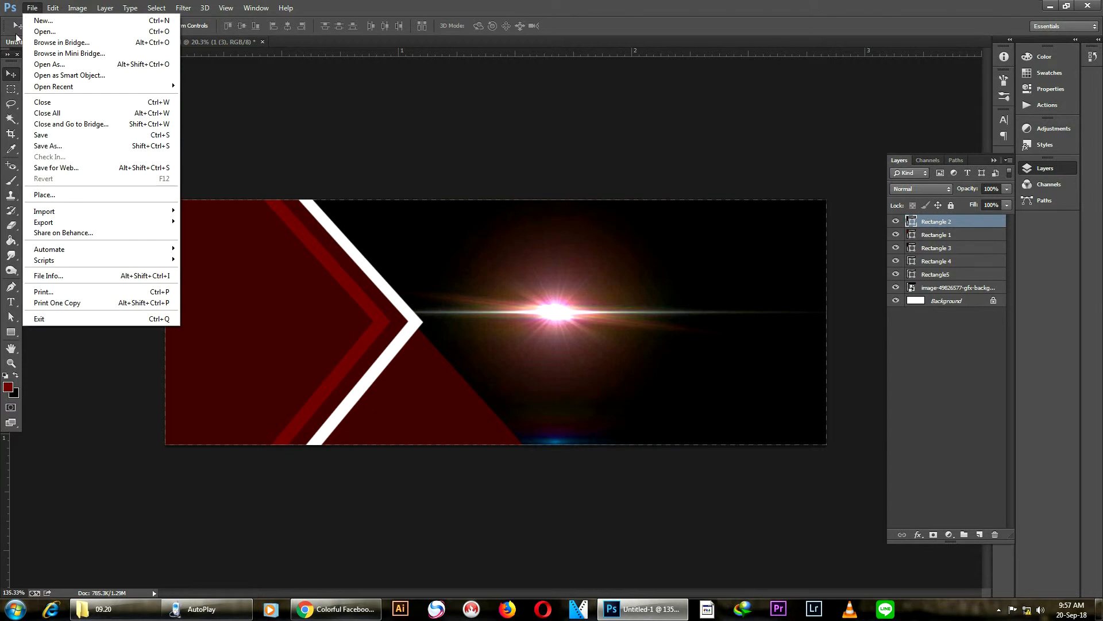
click(71, 200)
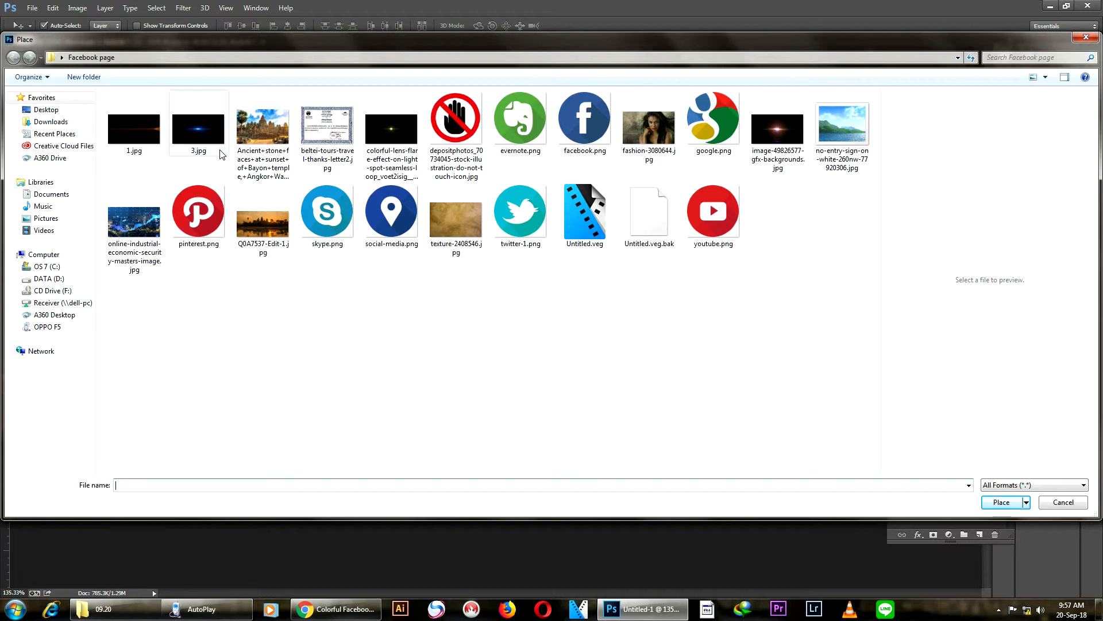
click(286, 226)
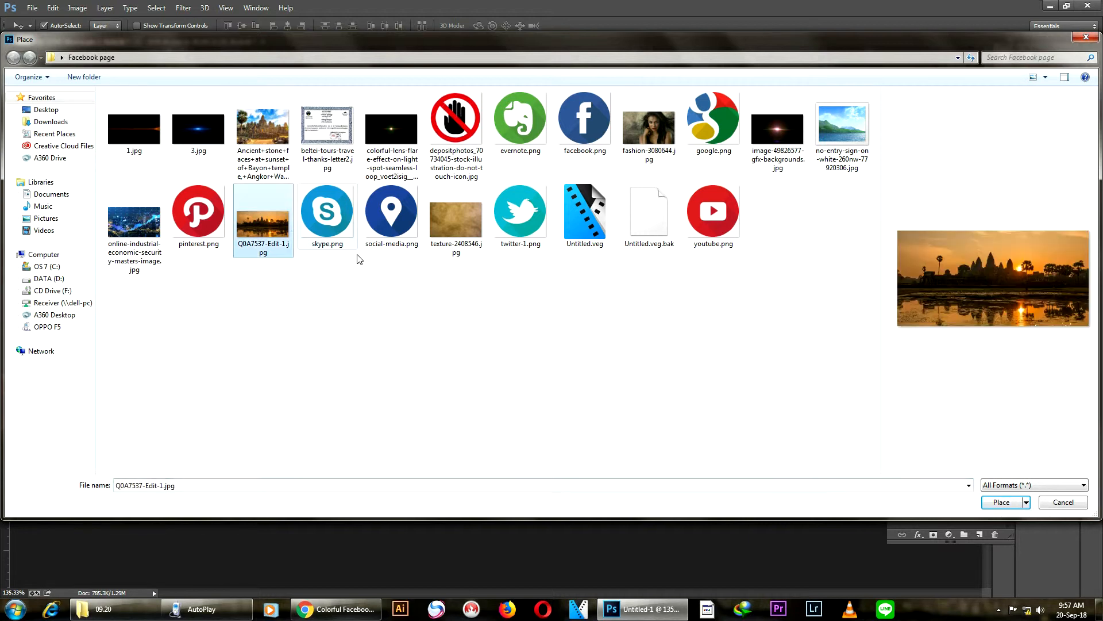
click(1016, 505)
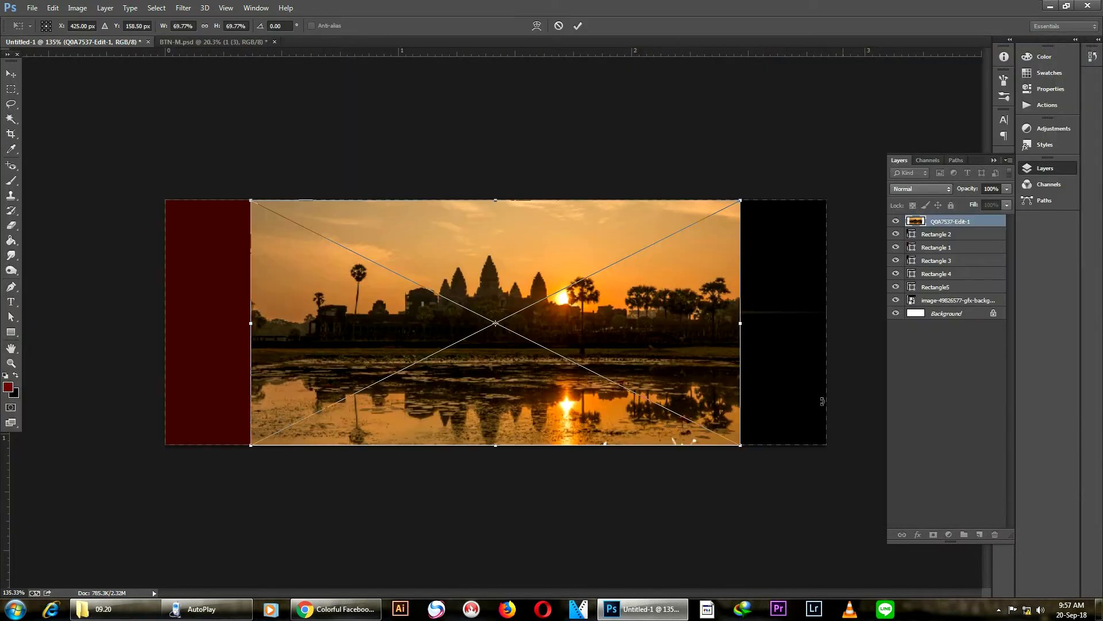
key(Return)
Move the sunset photo over the cover's left side and clip it to the Rectangle 2 shape.
drag(582, 290, 320, 299)
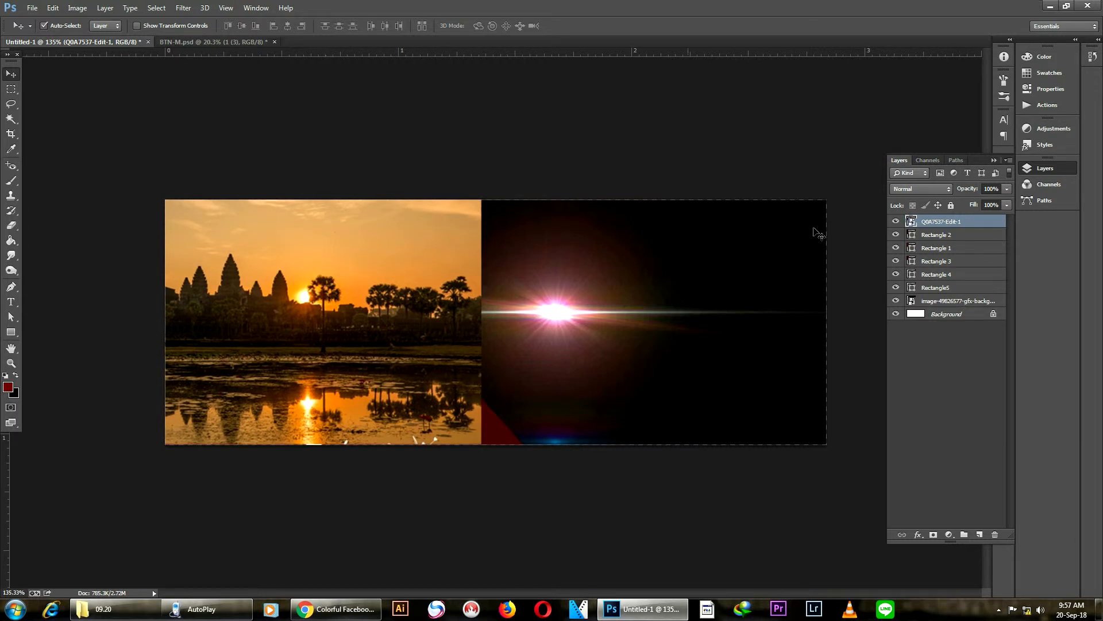
right_click(970, 224)
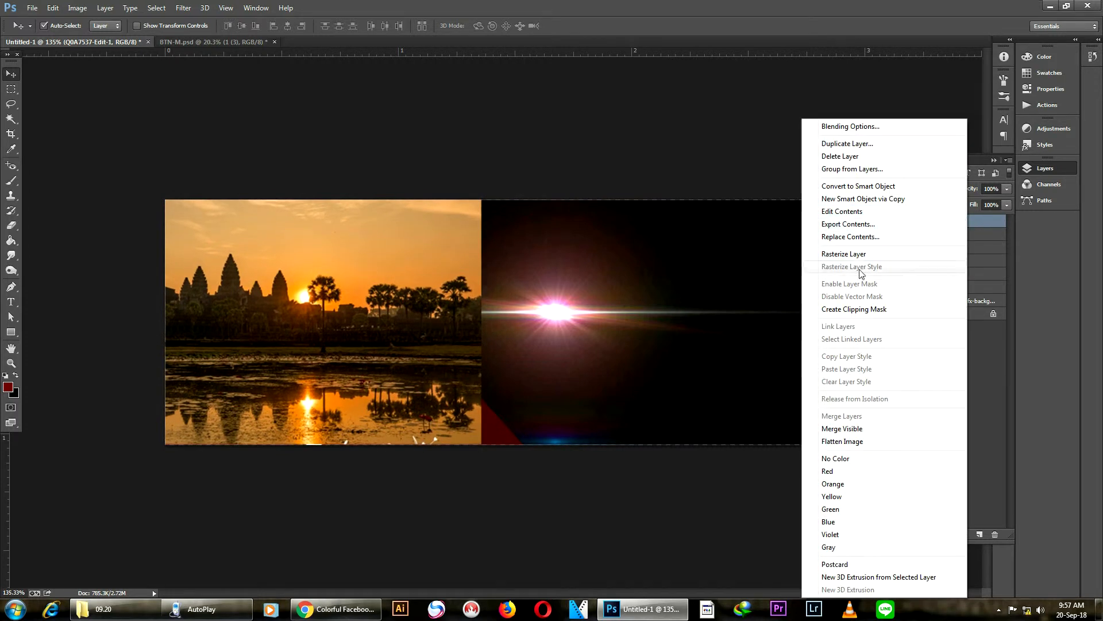
click(851, 311)
Shift the clipped sunset photo sideways inside Rectangle 2 so the temple towers, the sun and the palm tree all fit.
drag(255, 325, 257, 325)
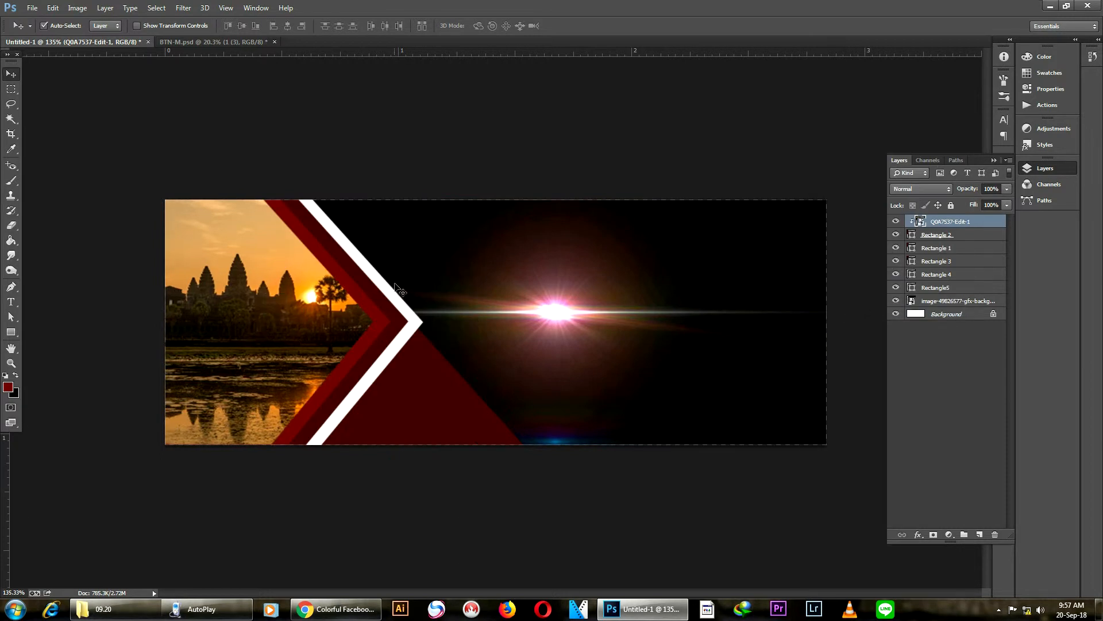
key(Right)
key(Right)
key(Right)
key(Right)
key(Right)
key(Right)
key(Right)
key(Right)
key(Right)
key(Right)
key(Right)
key(Right)
key(Right)
key(Right)
key(Right)
key(Right)
key(Right)
key(Right)
key(Right)
key(Right)
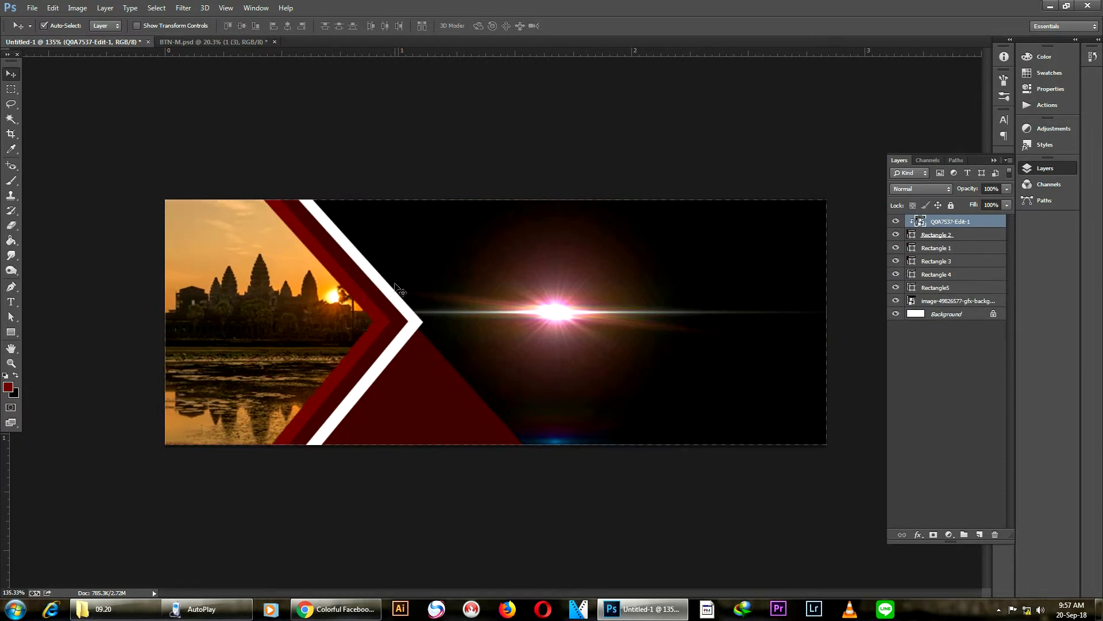
key(Right)
key(Right)
key(Right)
key(Right)
key(Right)
key(Right)
key(Right)
key(Right)
key(Right)
key(Right)
key(Right)
key(Right)
key(Right)
key(Right)
key(Right)
key(Right)
key(Right)
key(Right)
key(Left)
key(Left)
key(Left)
key(Left)
key(Left)
key(Left)
key(Left)
key(Left)
key(Left)
key(Left)
key(Left)
key(Left)
key(Left)
key(Left)
key(Left)
key(Left)
key(Left)
key(Left)
key(Left)
key(Left)
key(Left)
key(Left)
key(Left)
key(Left)
key(Left)
key(Left)
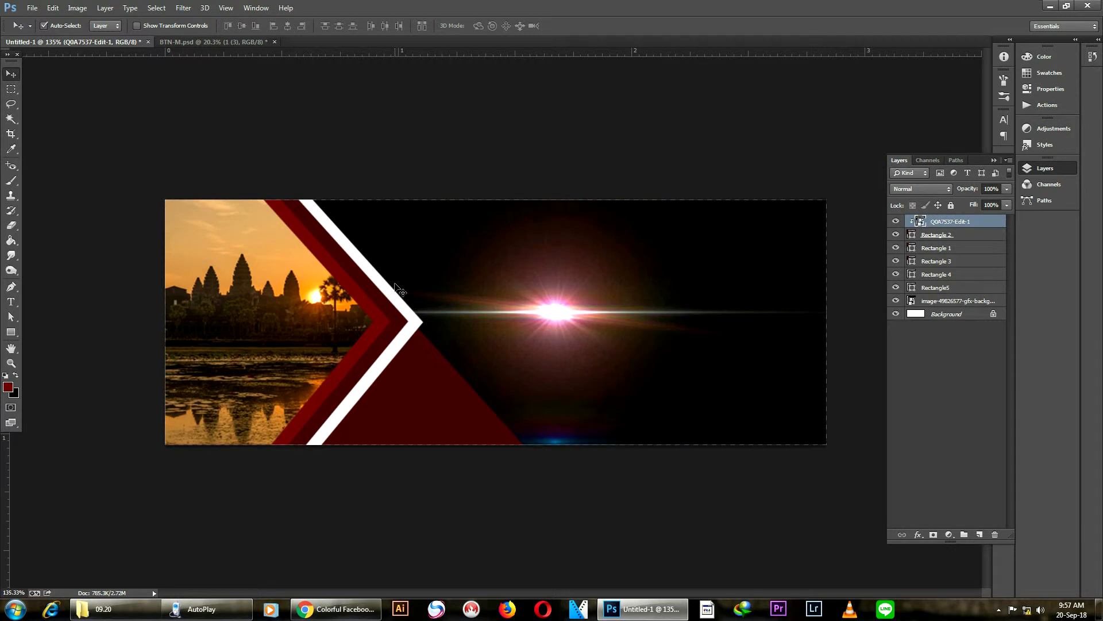
Select the dark inner band and the lens flare background in turn to check which layer each belongs to.
scroll(540, 263, down, 3)
scroll(544, 262, up, 3)
scroll(334, 267, up, 3)
click(343, 293)
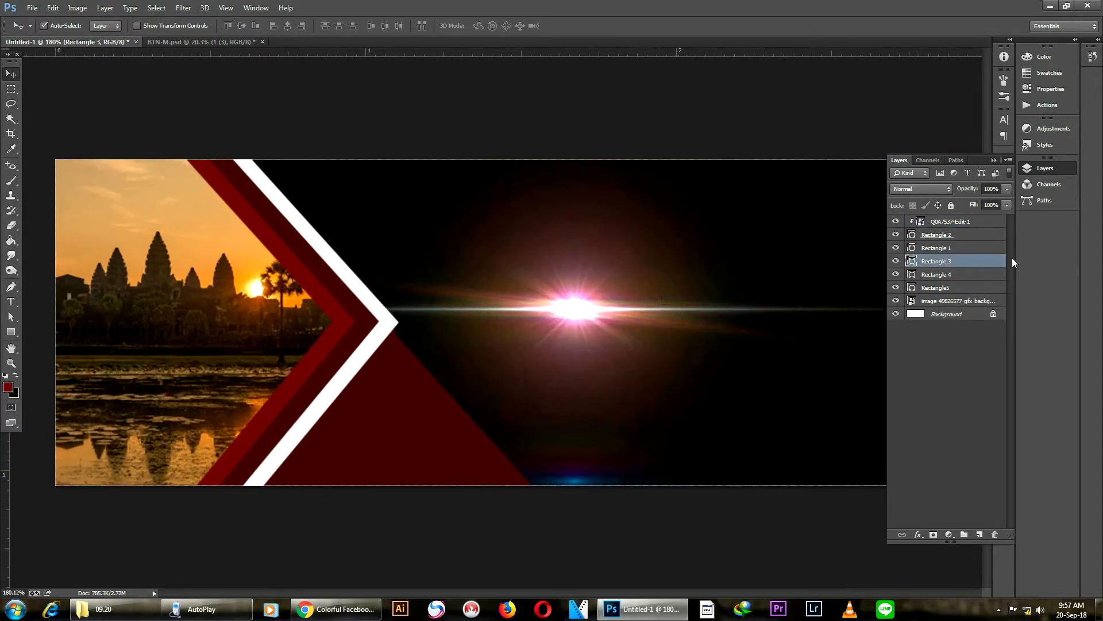
click(661, 248)
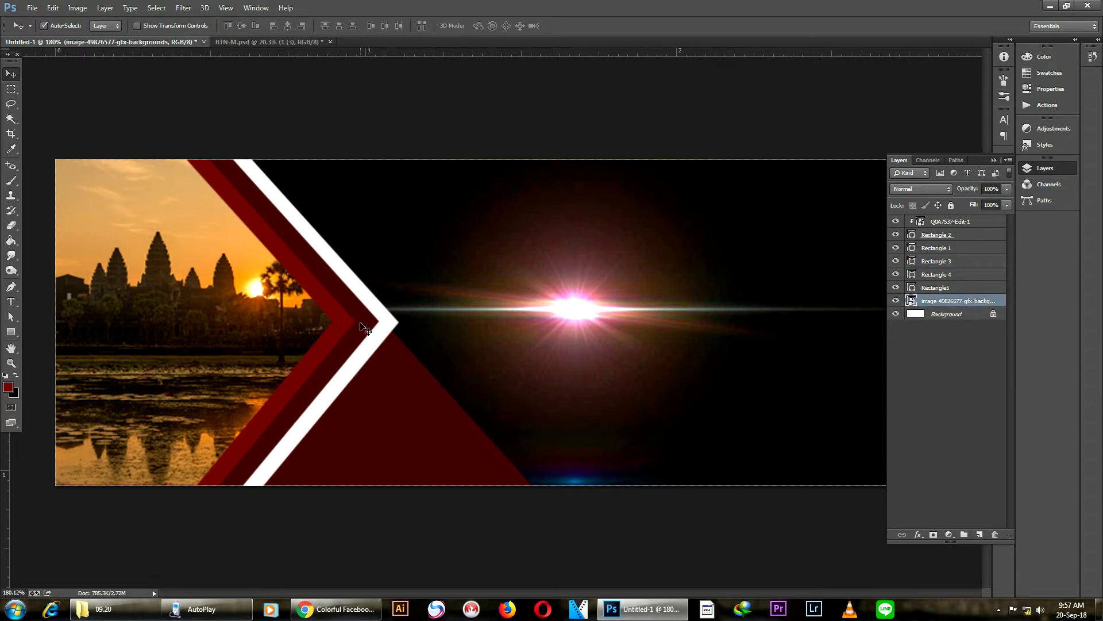
click(362, 323)
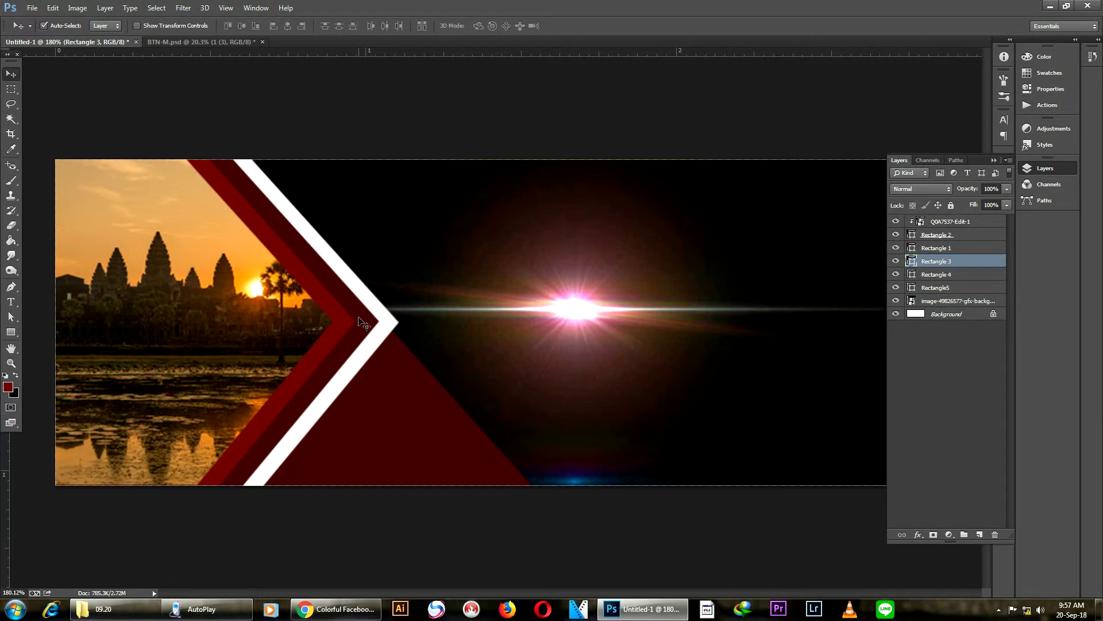
click(519, 291)
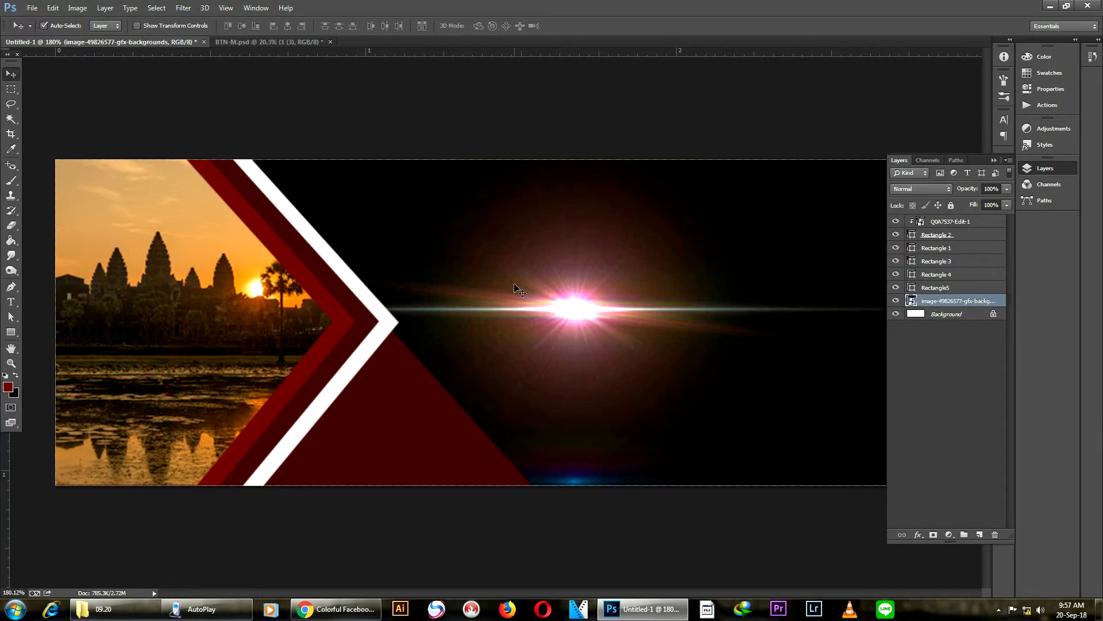
click(365, 321)
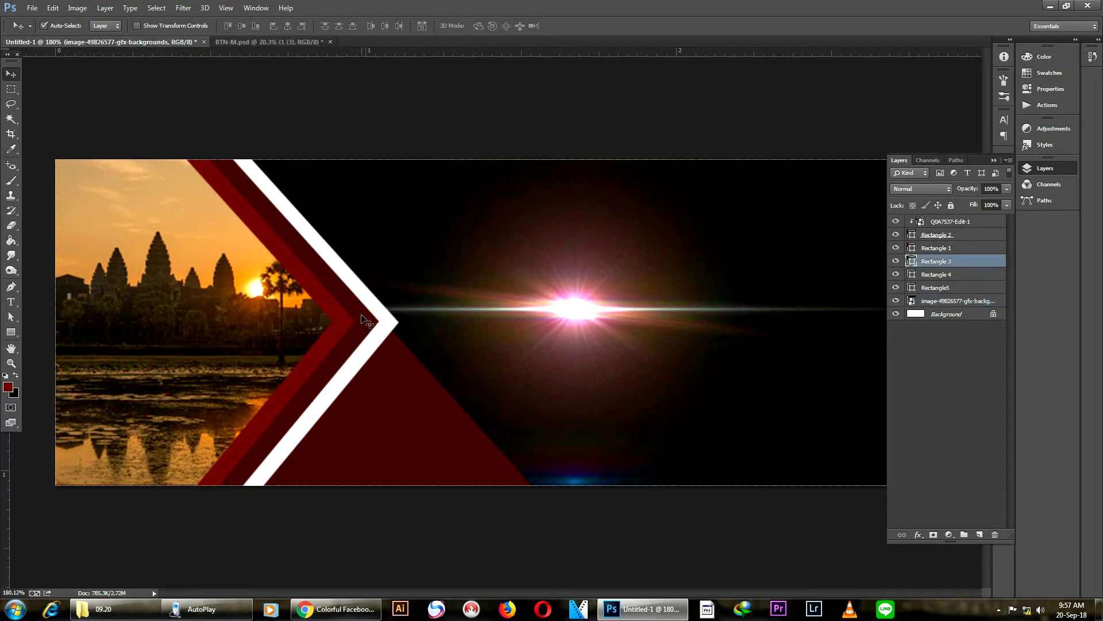
Move the lens flare image layer directly above Rectangle 3 and clip it to that band.
click(560, 331)
drag(951, 302, 948, 259)
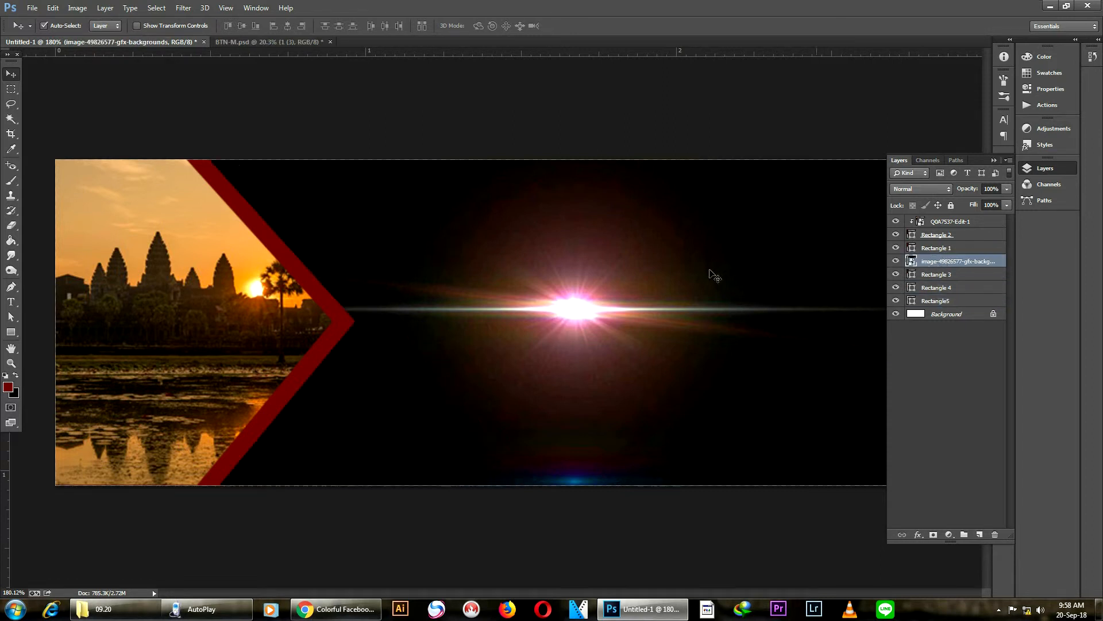
right_click(638, 286)
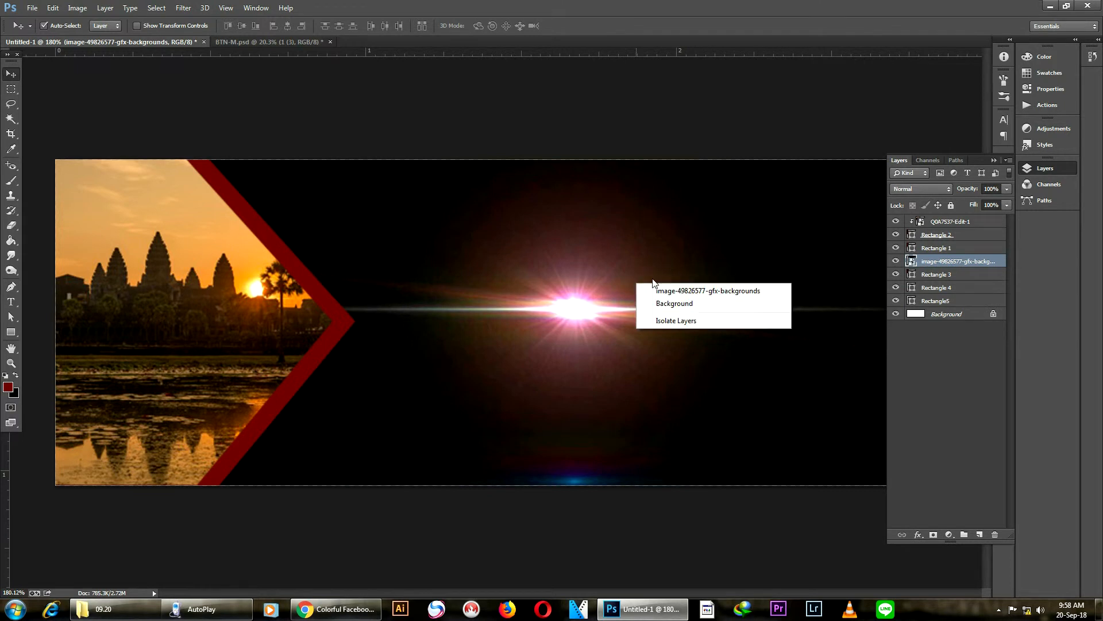
right_click(957, 262)
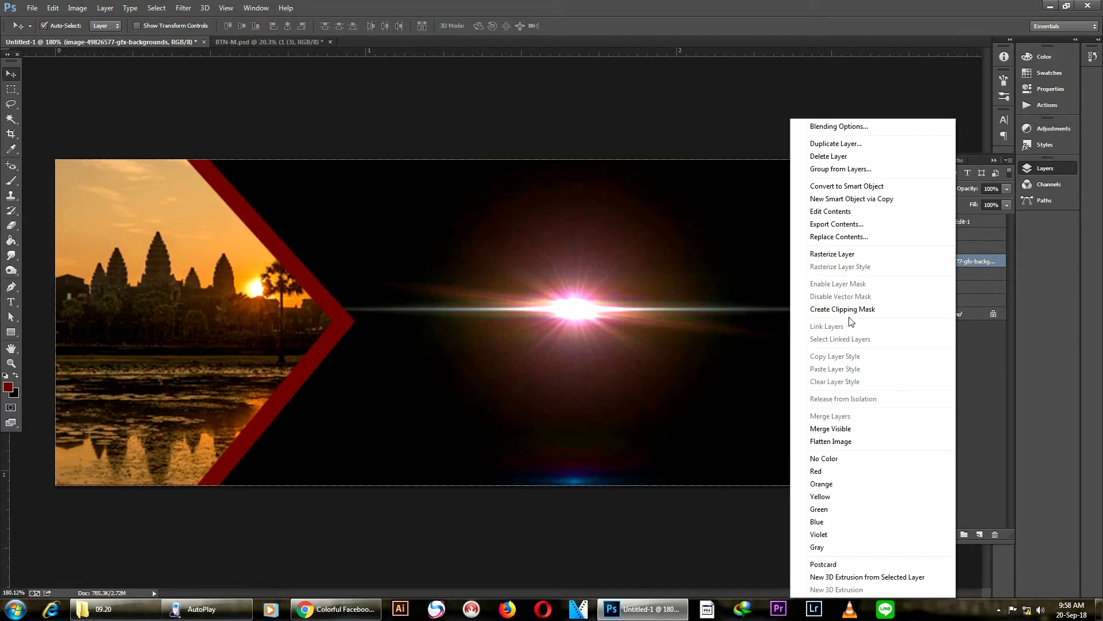
click(850, 315)
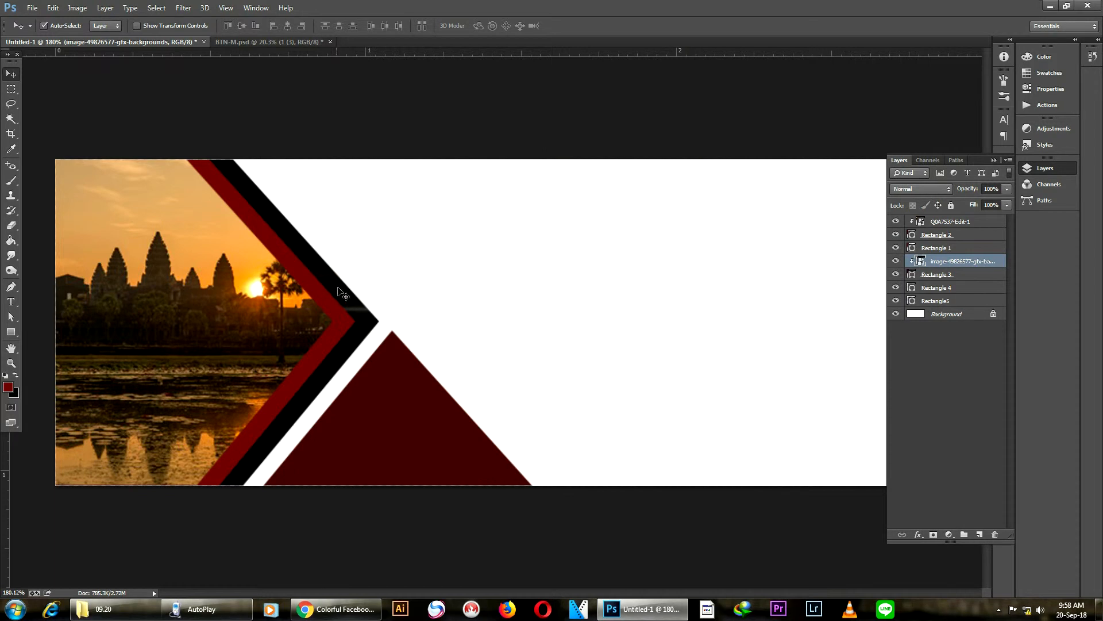
Scale the clipped lens flare image to about 9.38% width and 11.07% height, placing its glow at the tip of the Rectangle 3 band.
drag(404, 279, 350, 328)
key(ctrl+z)
click(966, 262)
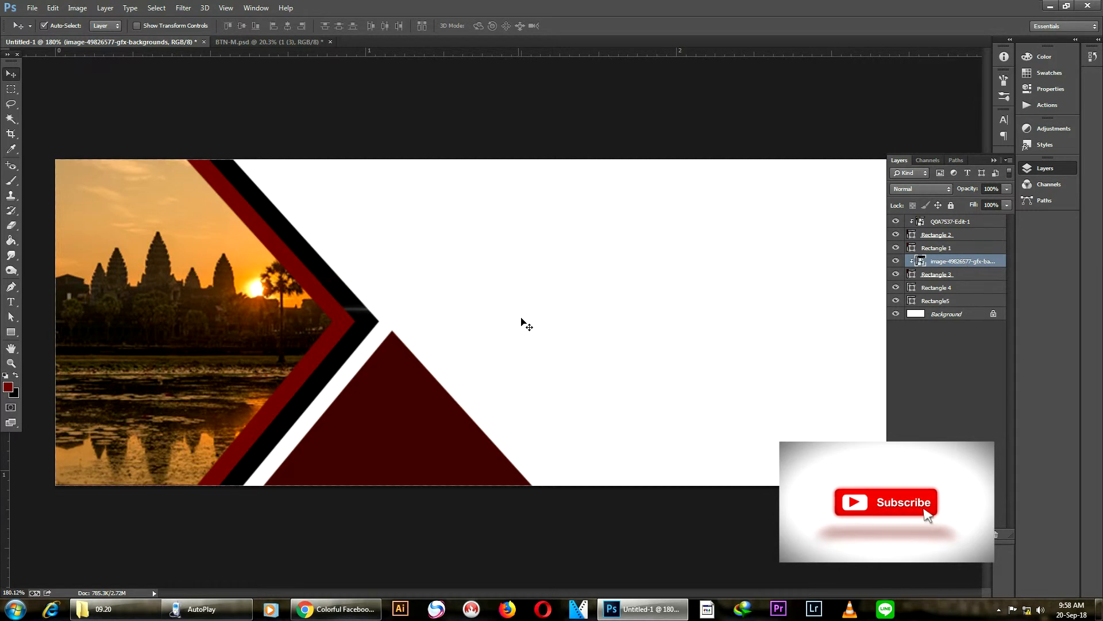
key(ctrl+t)
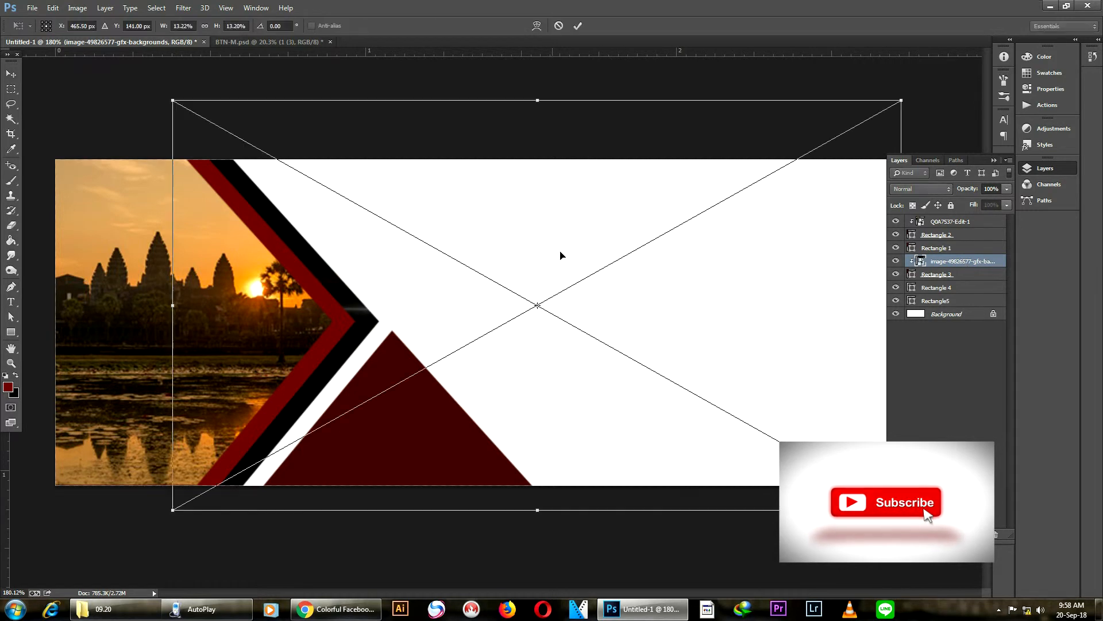
drag(901, 101, 667, 178)
drag(678, 336, 543, 293)
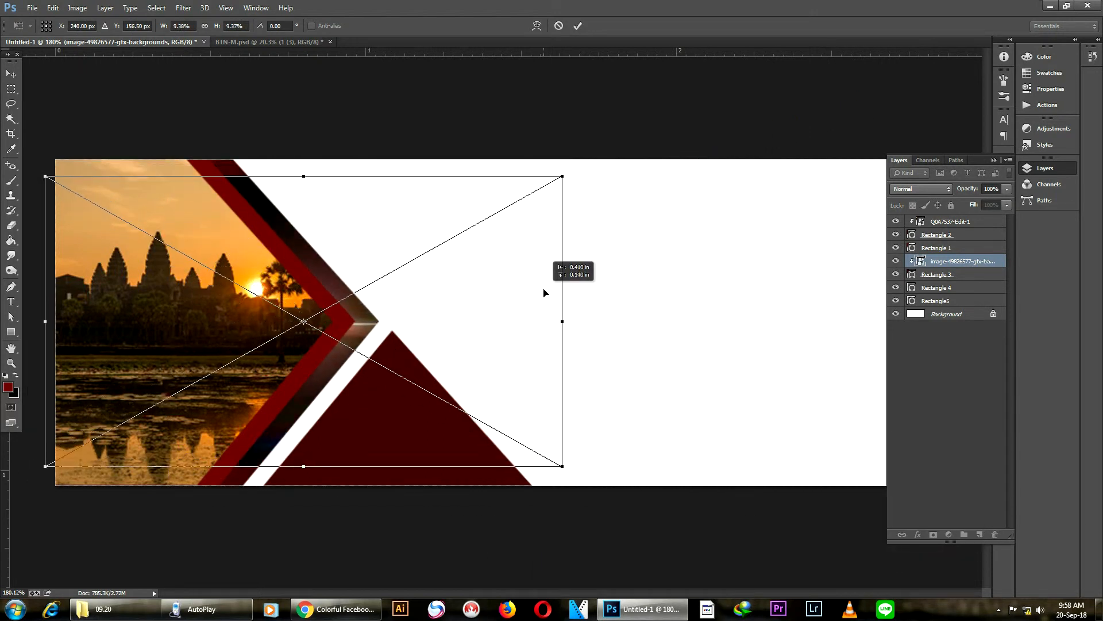
scroll(684, 168, down, 4)
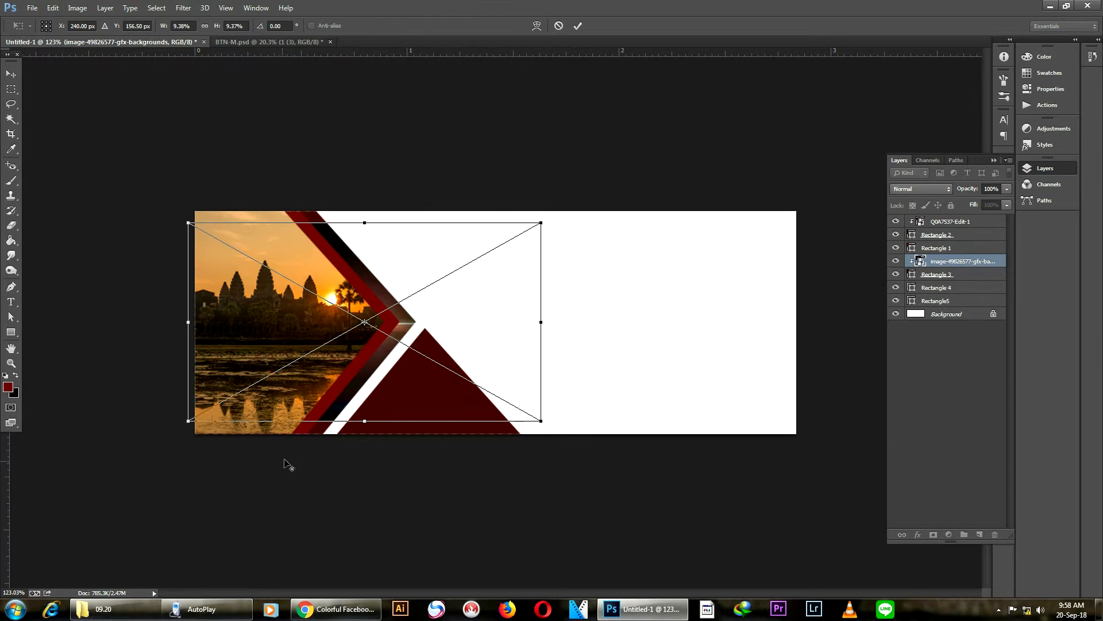
scroll(291, 423, up, 2)
drag(336, 440, 335, 461)
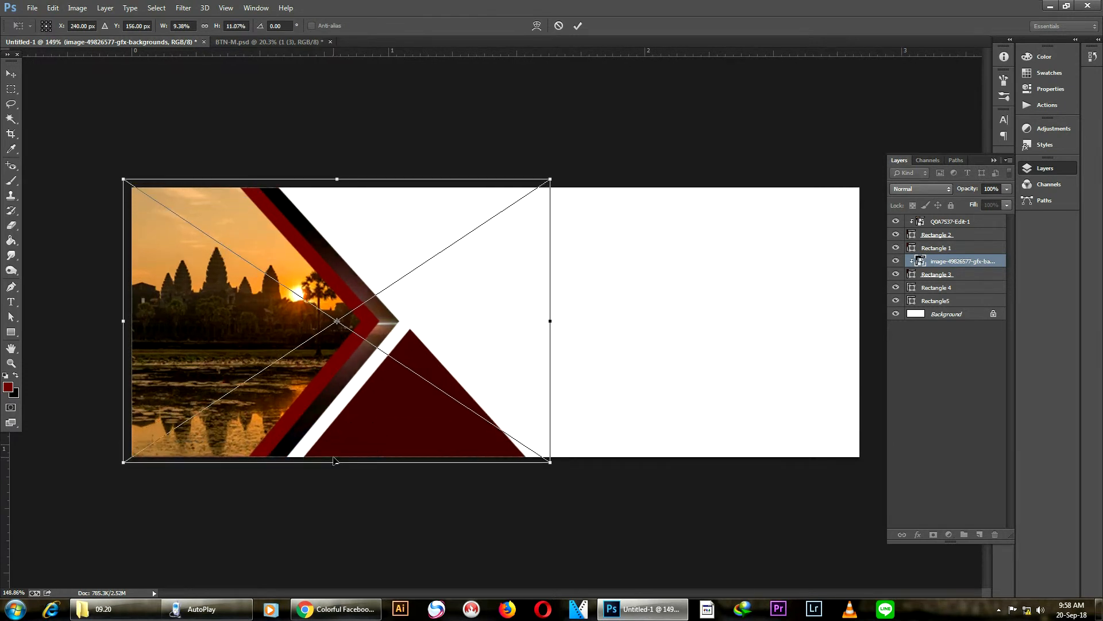
key(Return)
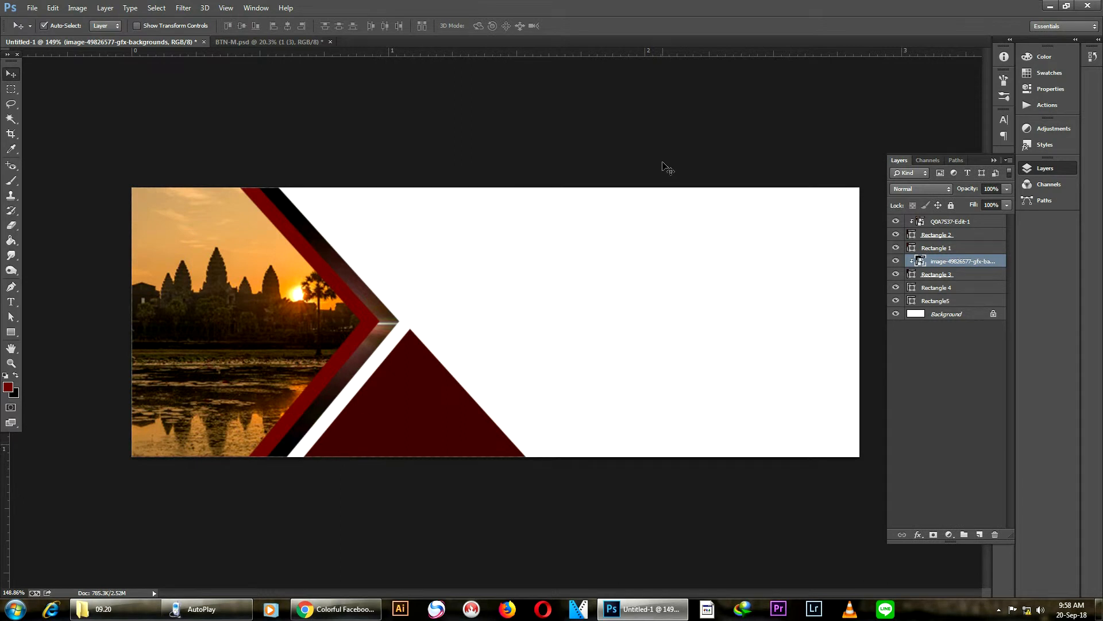
Shift the dark red Rectangle 1 band inward and nudge it so only a thin, even edge borders the sunset photo.
scroll(370, 308, up, 3)
scroll(360, 302, down, 2)
scroll(344, 305, up, 1)
mouse_move(337, 312)
mouse_down()
mouse_move(343, 322)
mouse_move(327, 324)
mouse_up()
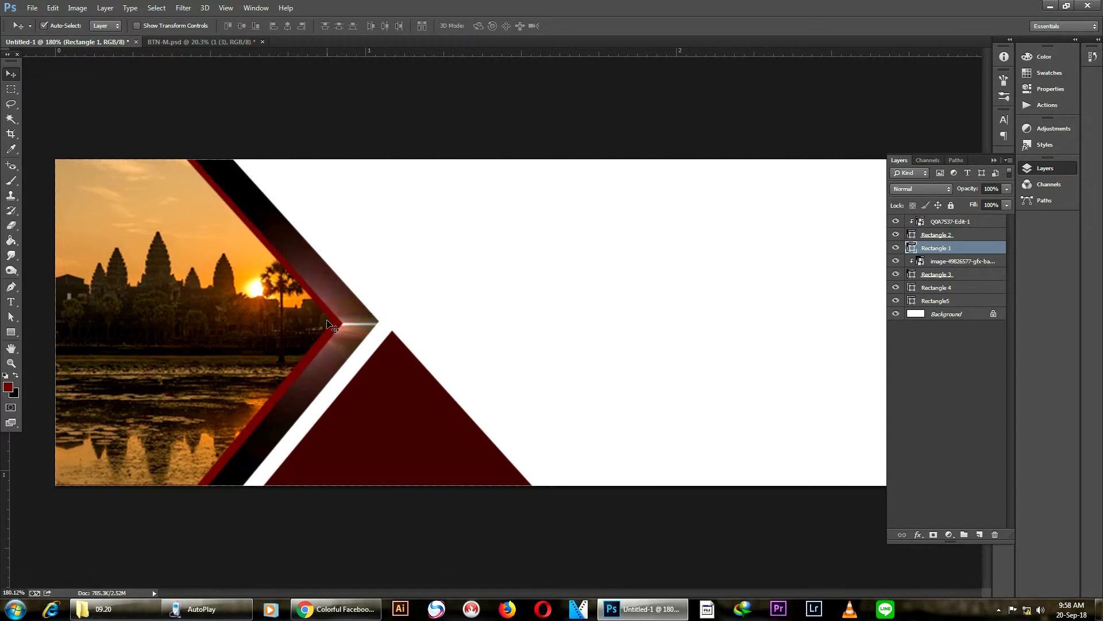
key(Up)
key(Up)
key(Down)
key(Right)
key(Up)
Change the Rectangle 1 band's fill colour to white (ffffff) by sampling the blank cover background.
double_click(913, 249)
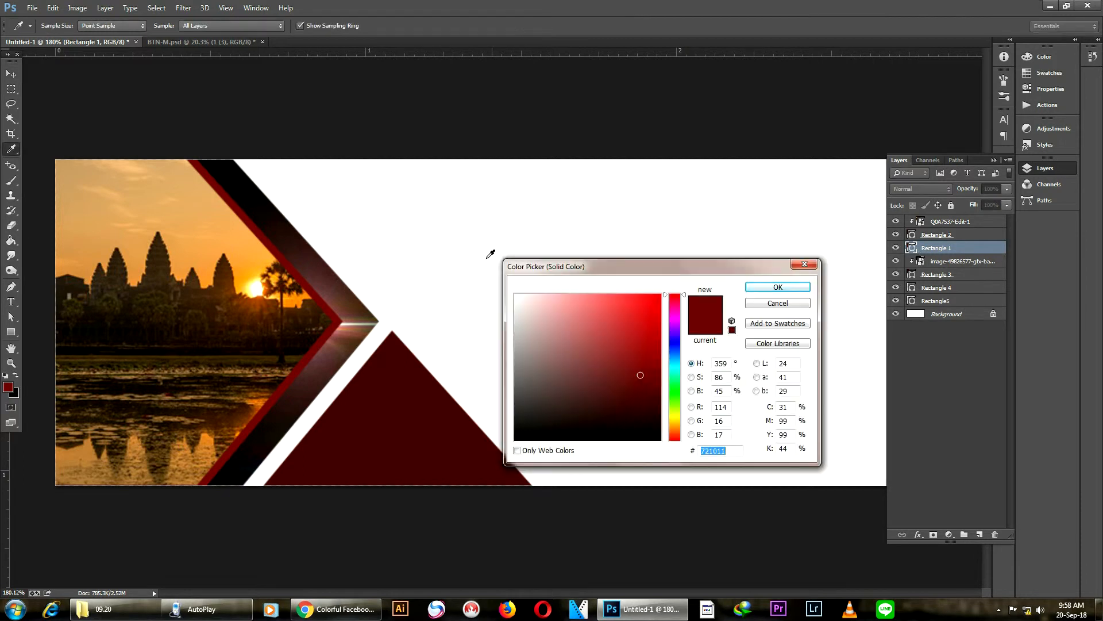
click(449, 245)
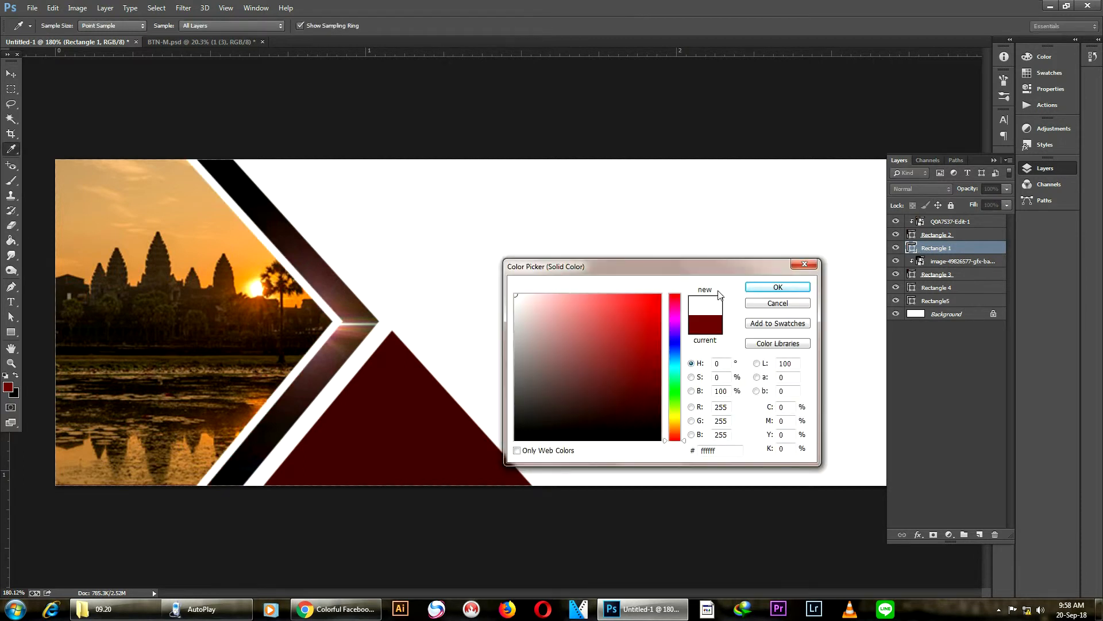
click(770, 288)
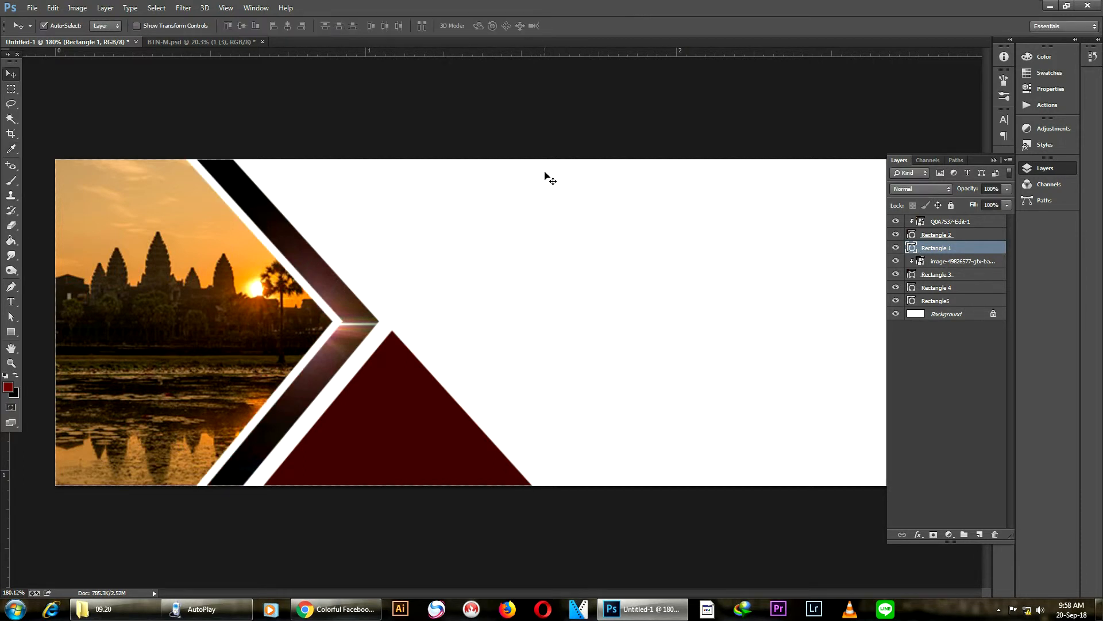
scroll(547, 177, down, 5)
scroll(512, 236, up, 1)
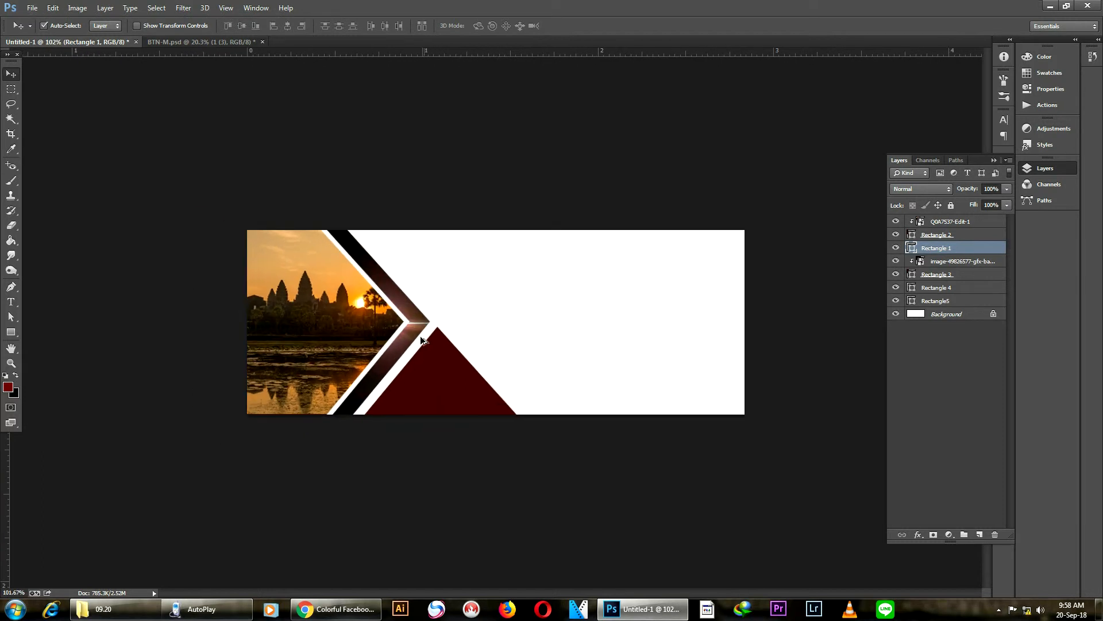
Place the Ancient stone faces Bayon temple photo directly above the Rectangle5 triangle layer and set it down over the cover's blank area.
scroll(495, 357, up, 2)
click(438, 398)
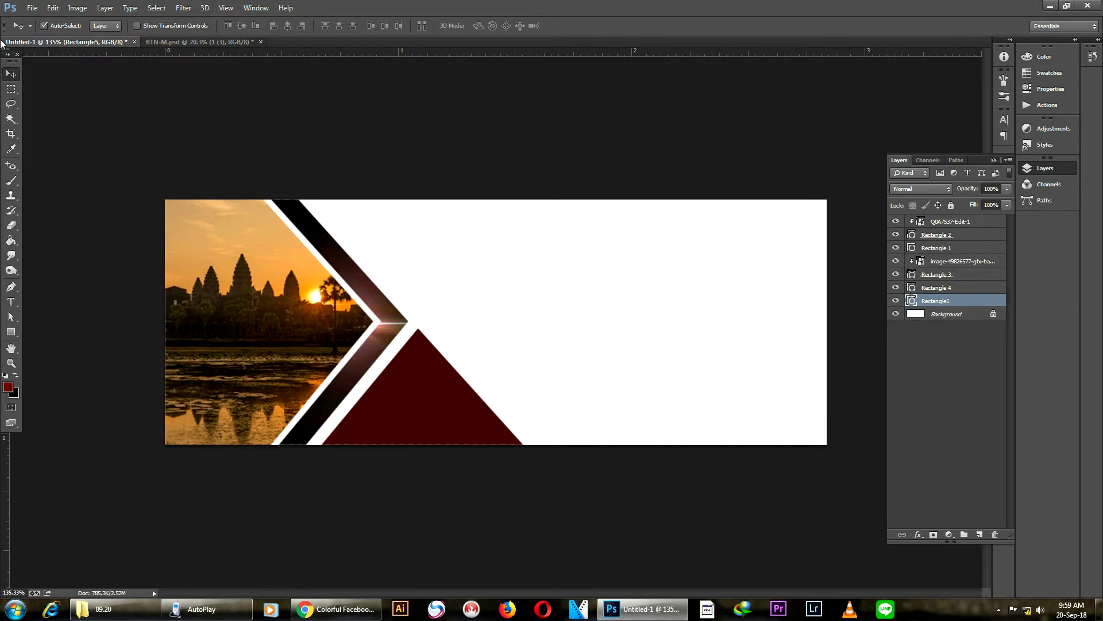
click(33, 7)
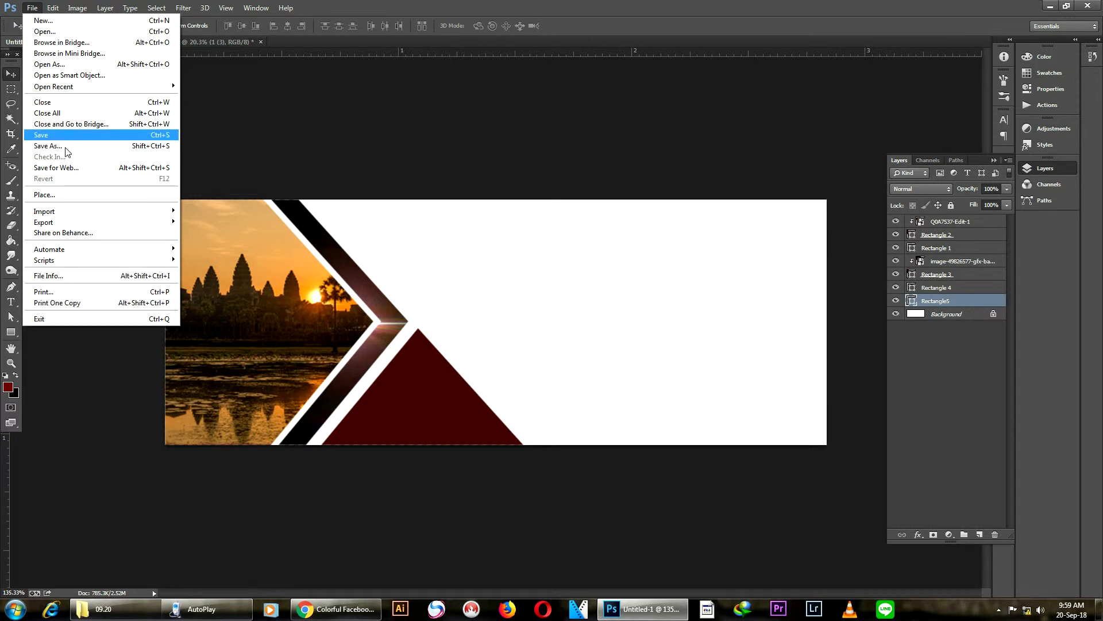
click(58, 202)
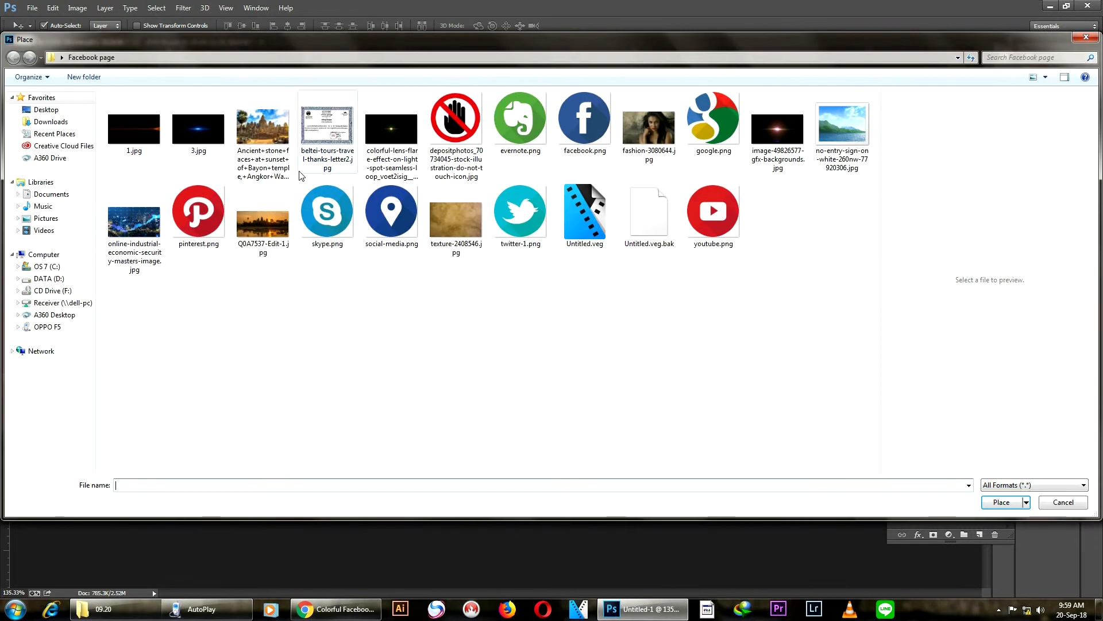
click(280, 136)
click(1011, 502)
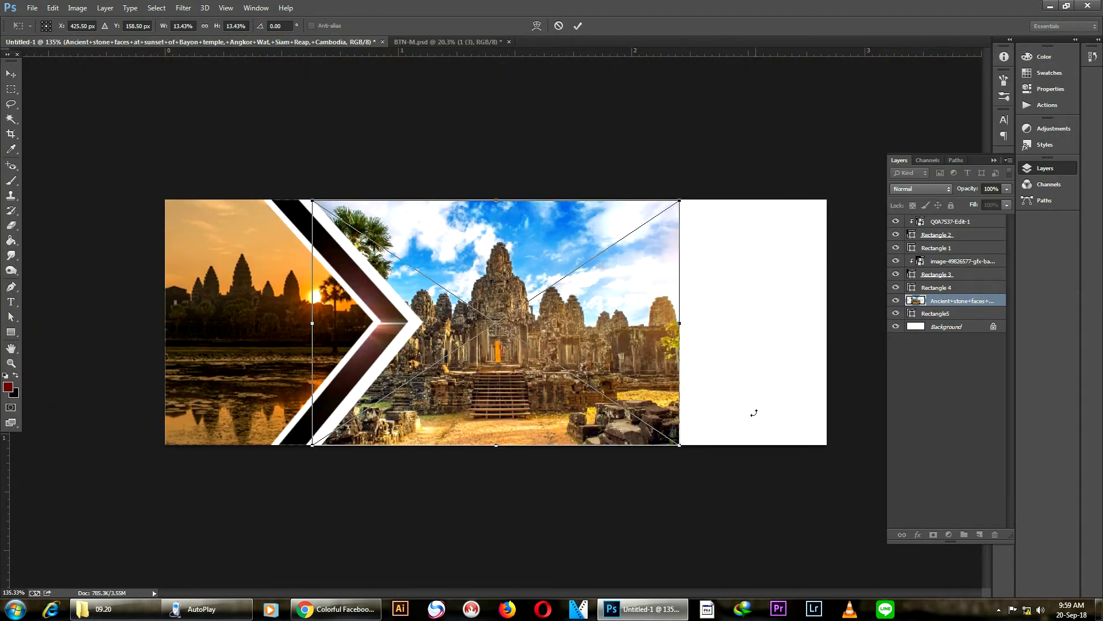
drag(525, 275, 636, 324)
key(Return)
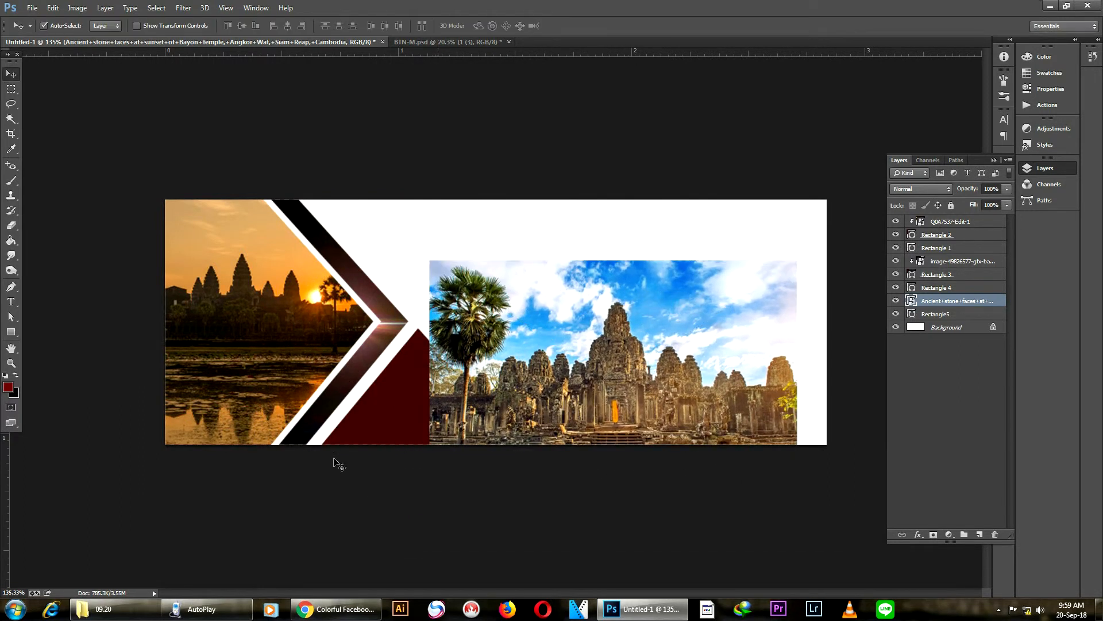
Move the Bayon temple photo over the dark red triangle and scale it to about 7.55% width so it covers the whole shape.
click(390, 420)
drag(656, 375, 526, 376)
key(ctrl+t)
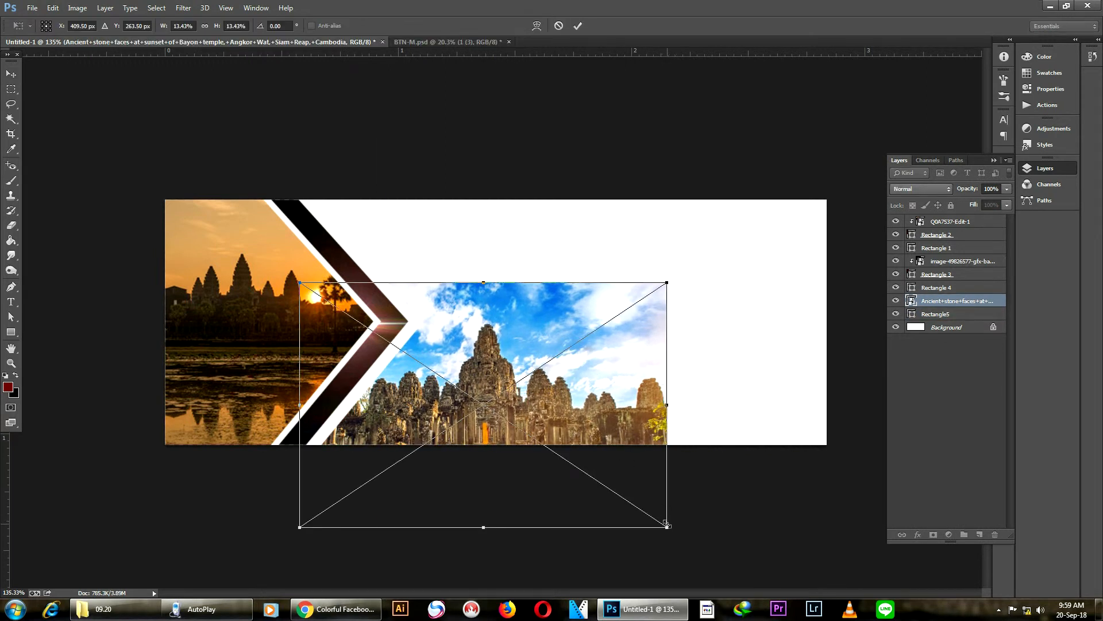
drag(667, 526, 589, 462)
drag(550, 405, 495, 394)
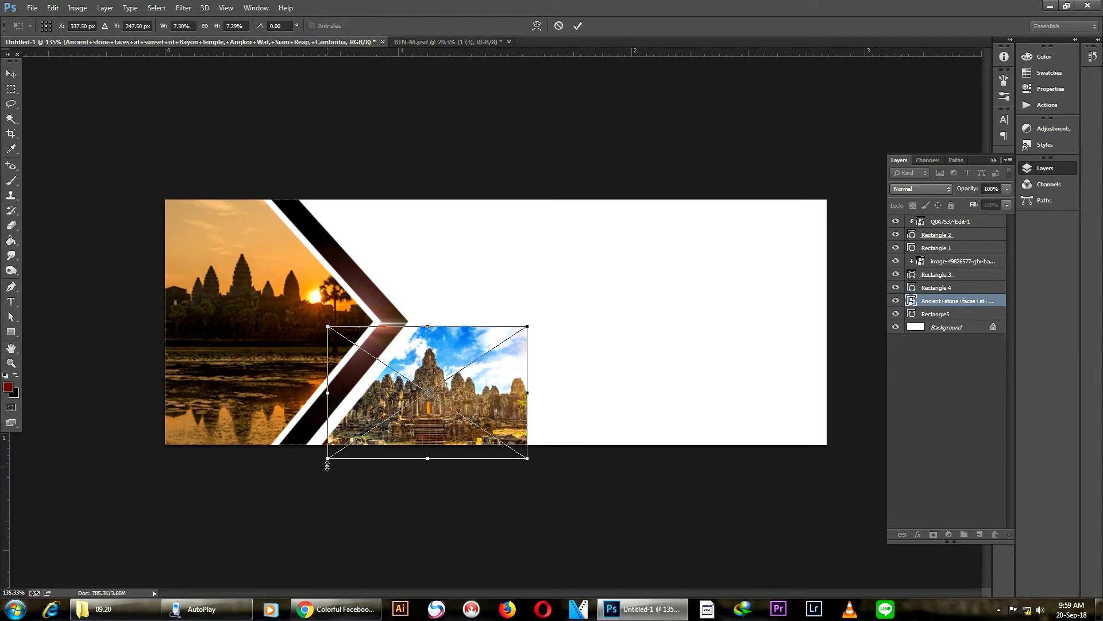
drag(328, 458, 321, 462)
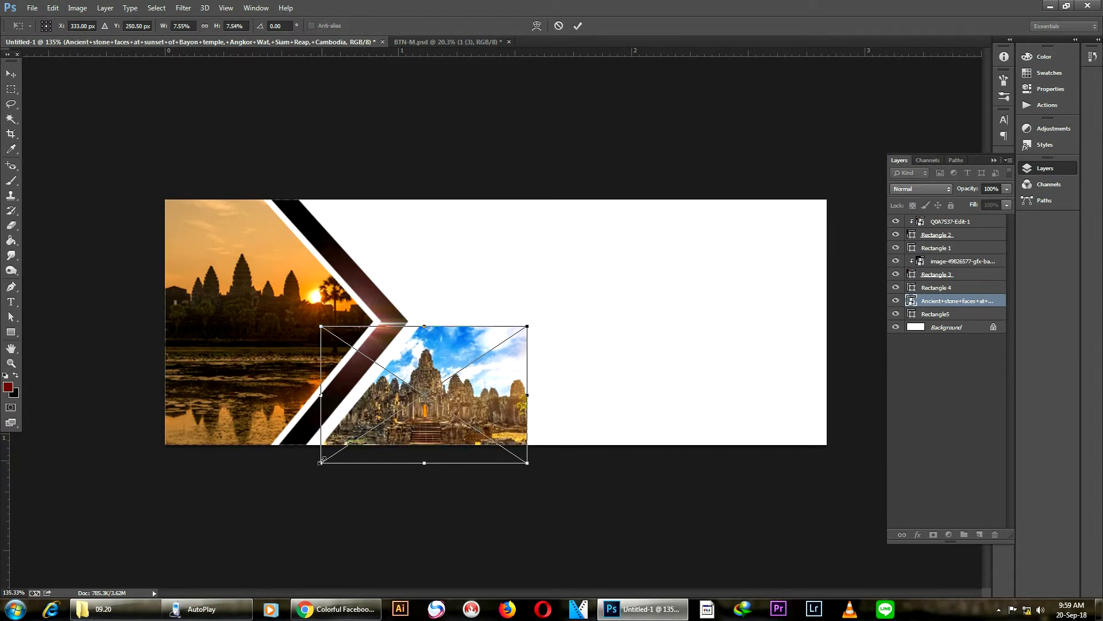
drag(423, 326, 423, 322)
key(Return)
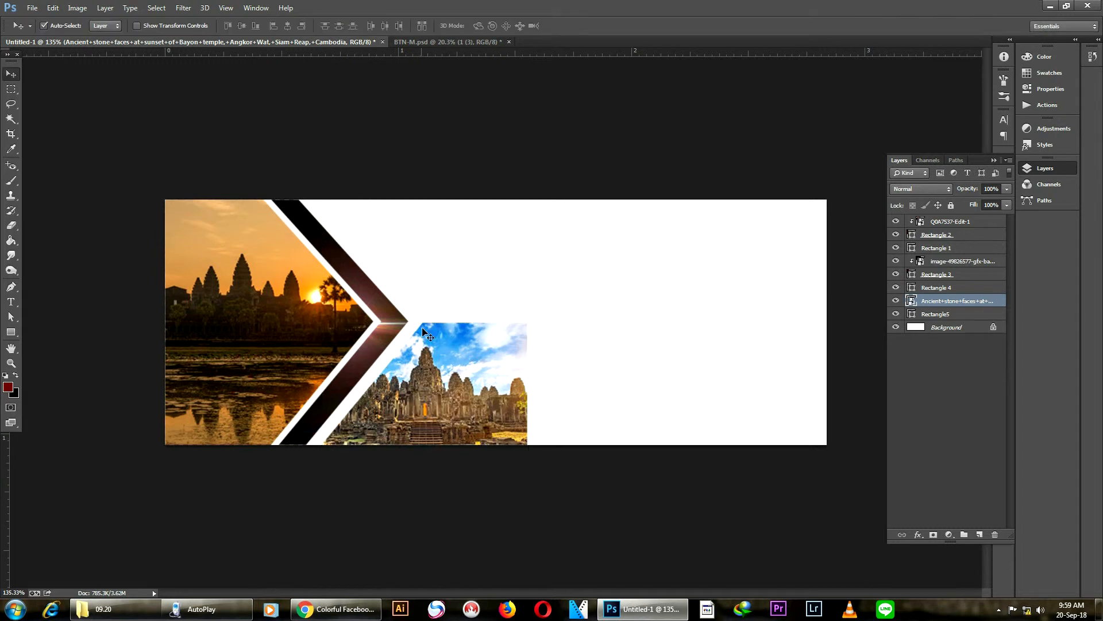
Clip the Bayon temple photo to the Rectangle5 triangle and deselect all layers.
right_click(946, 304)
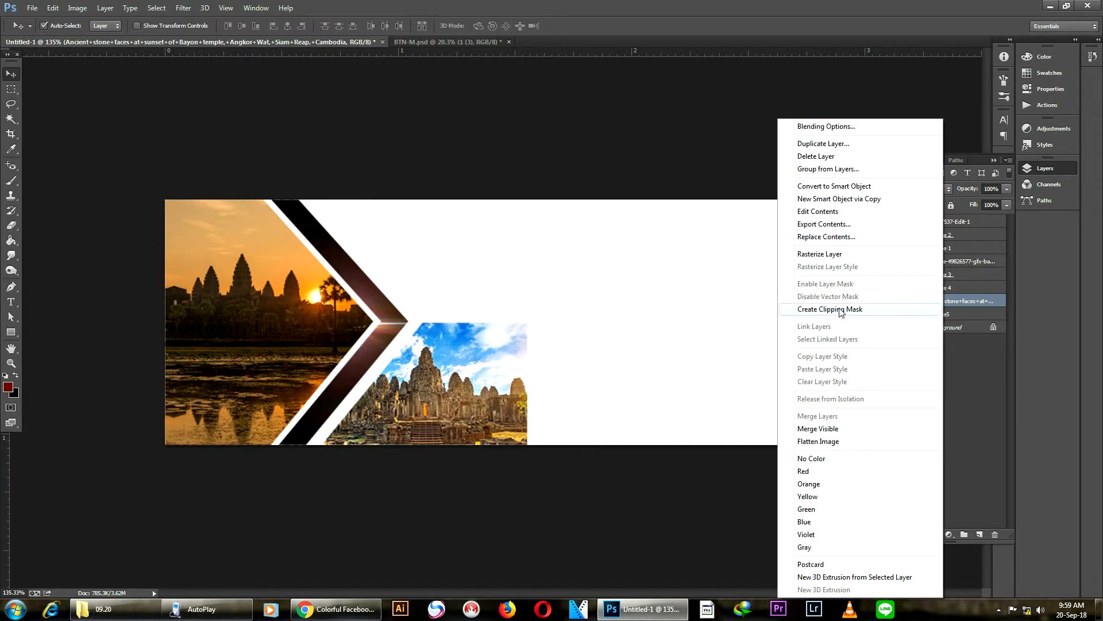
click(826, 309)
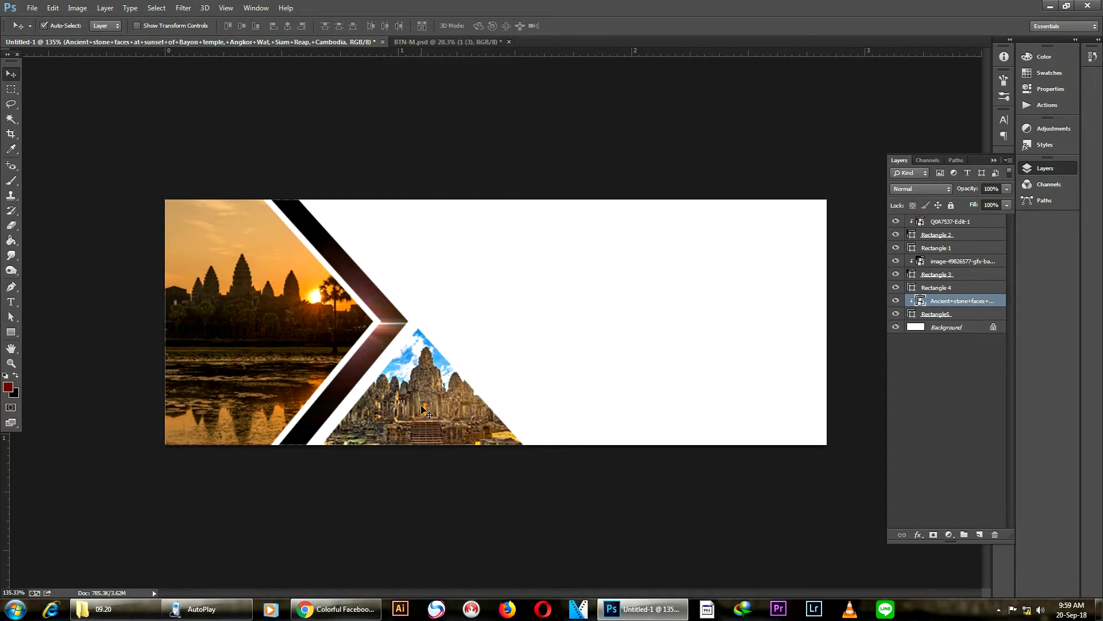
key(ctrl+plus)
click(948, 319)
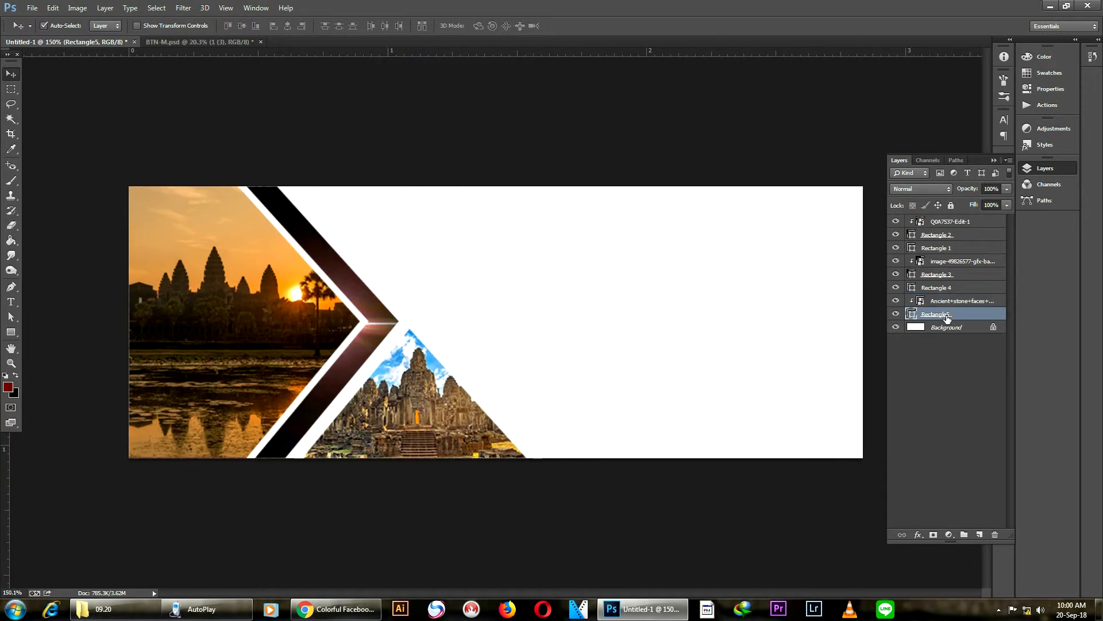
click(570, 312)
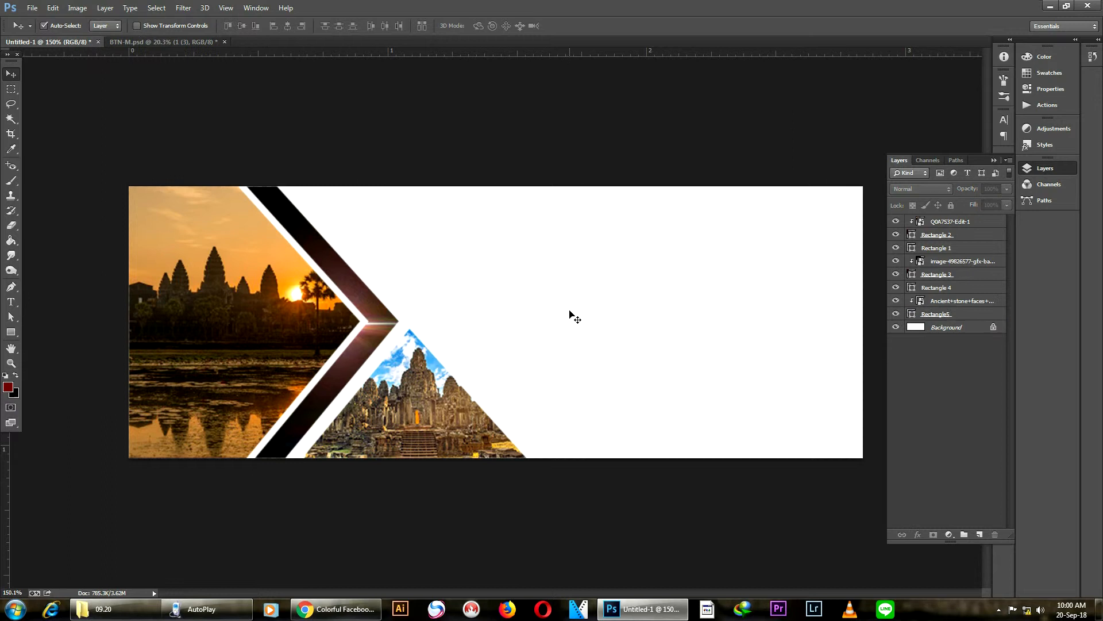
Place texture-2408546.jpg on the cover and move it over the right side.
click(32, 8)
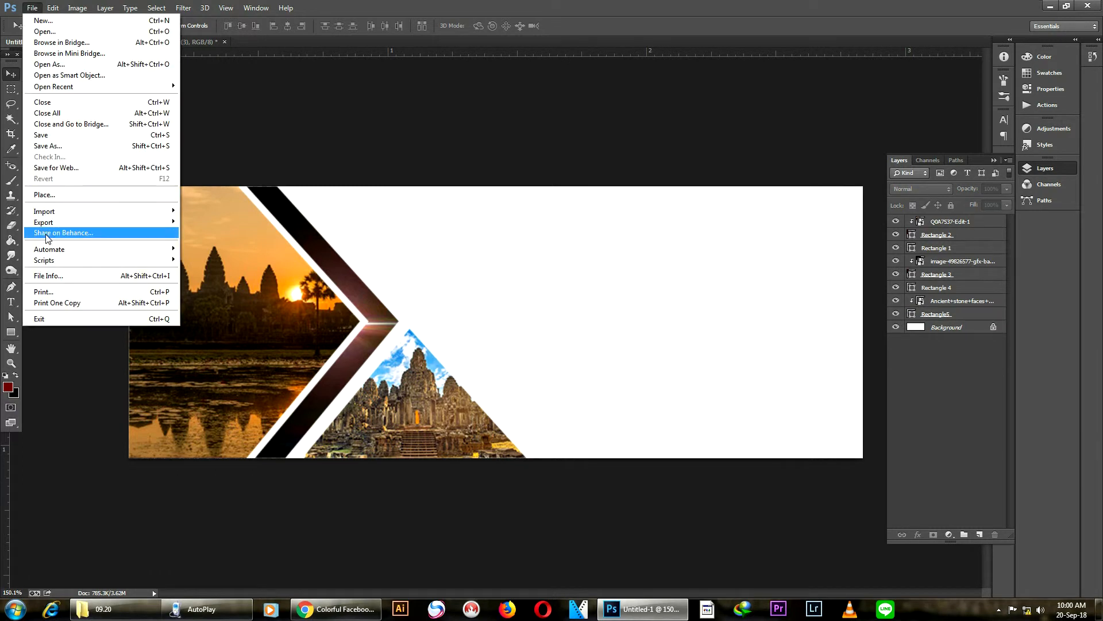
click(59, 194)
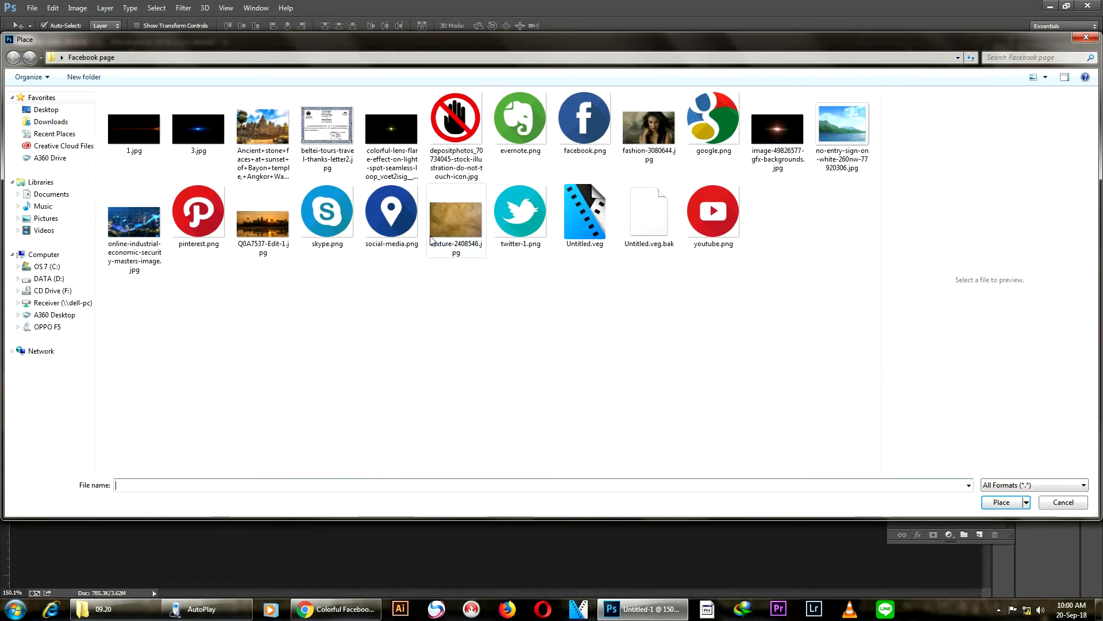
click(431, 240)
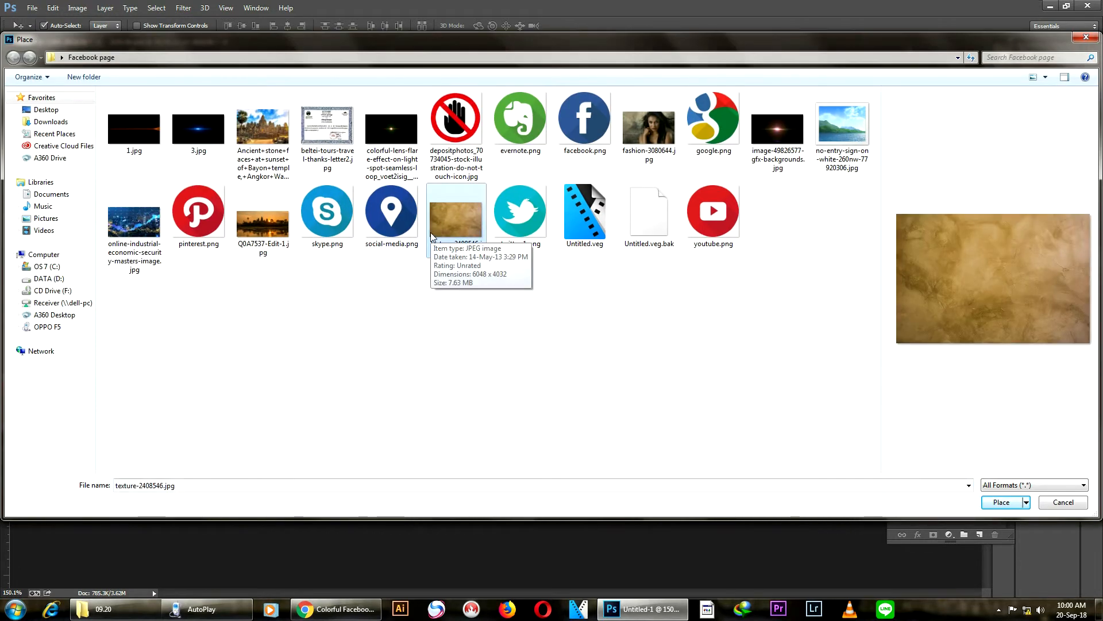
click(1004, 503)
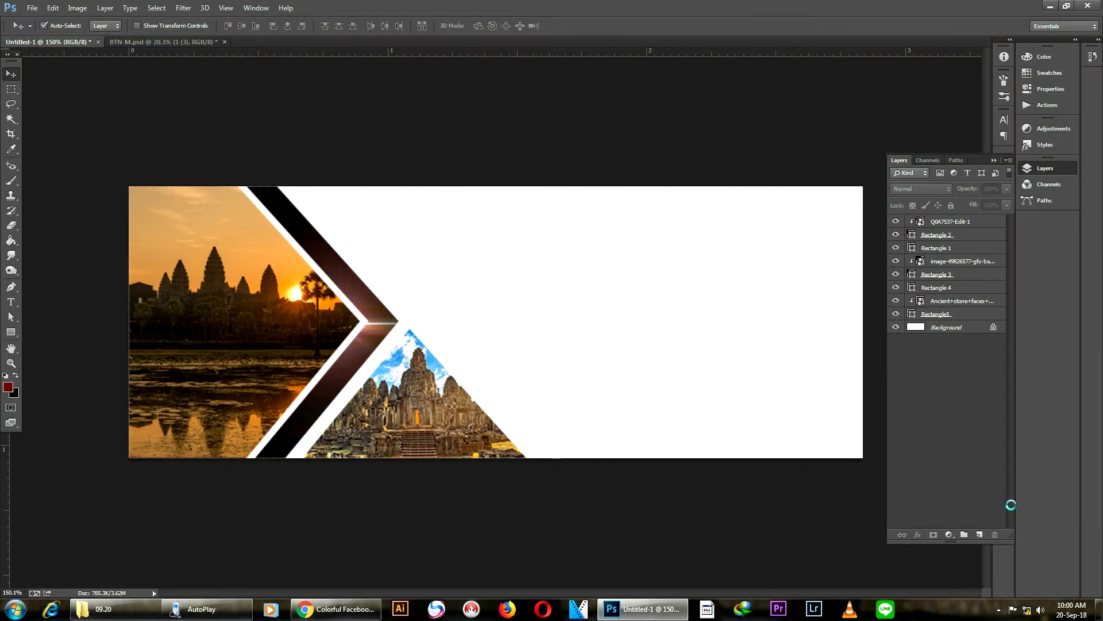
drag(577, 359, 762, 360)
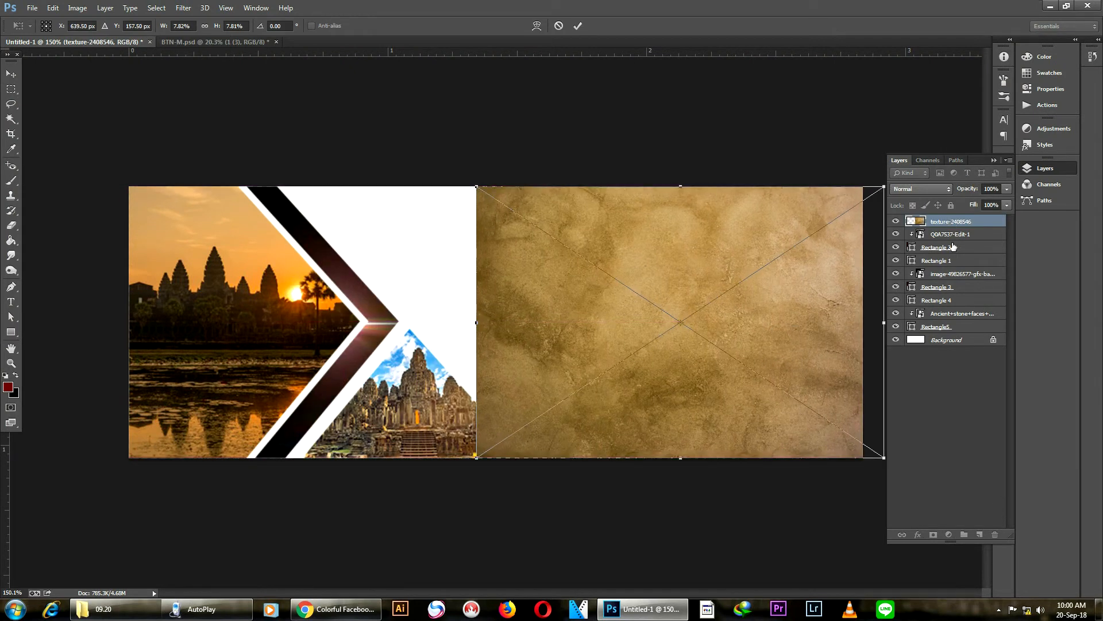
key(Return)
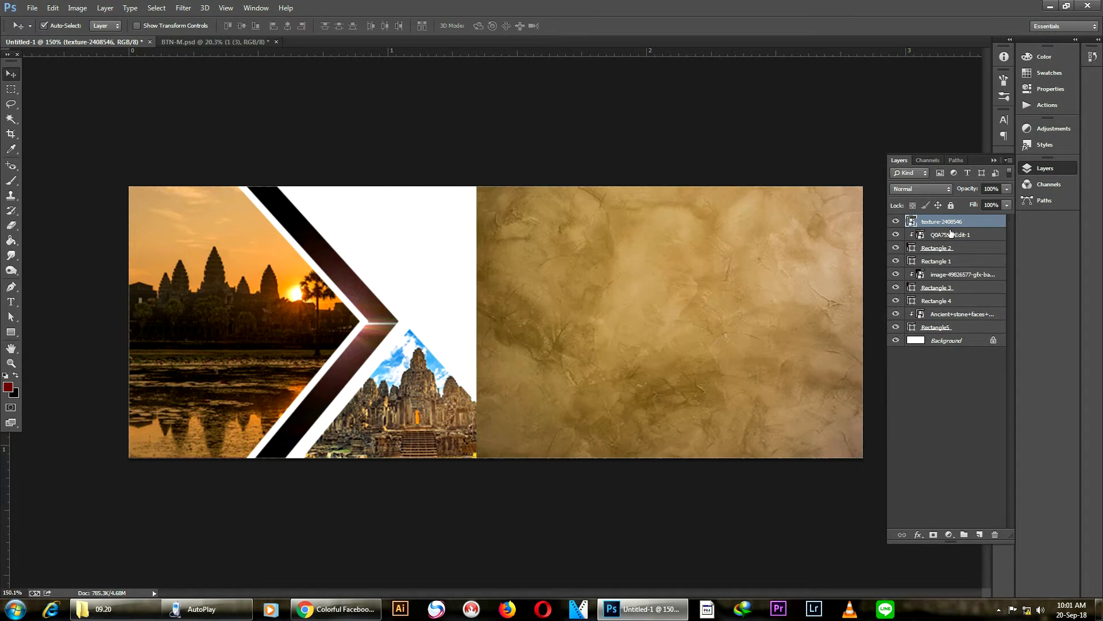
Move the texture layer directly above the Background layer and enlarge it to fill the cover's white area behind the shapes.
drag(948, 225, 943, 334)
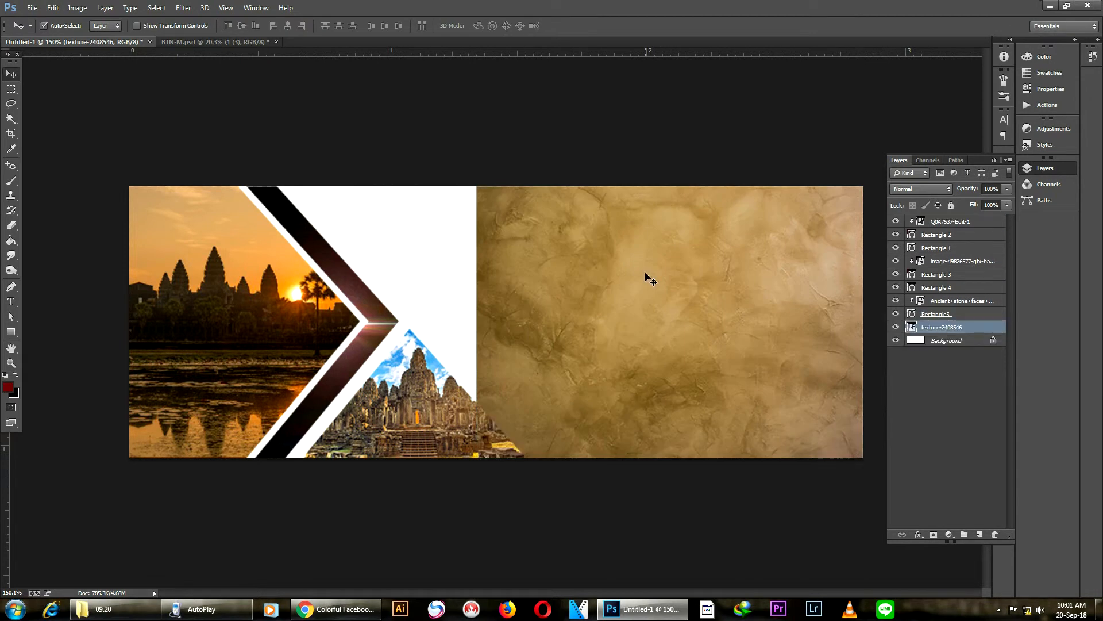
key(ctrl+t)
drag(477, 186, 202, 124)
key(Return)
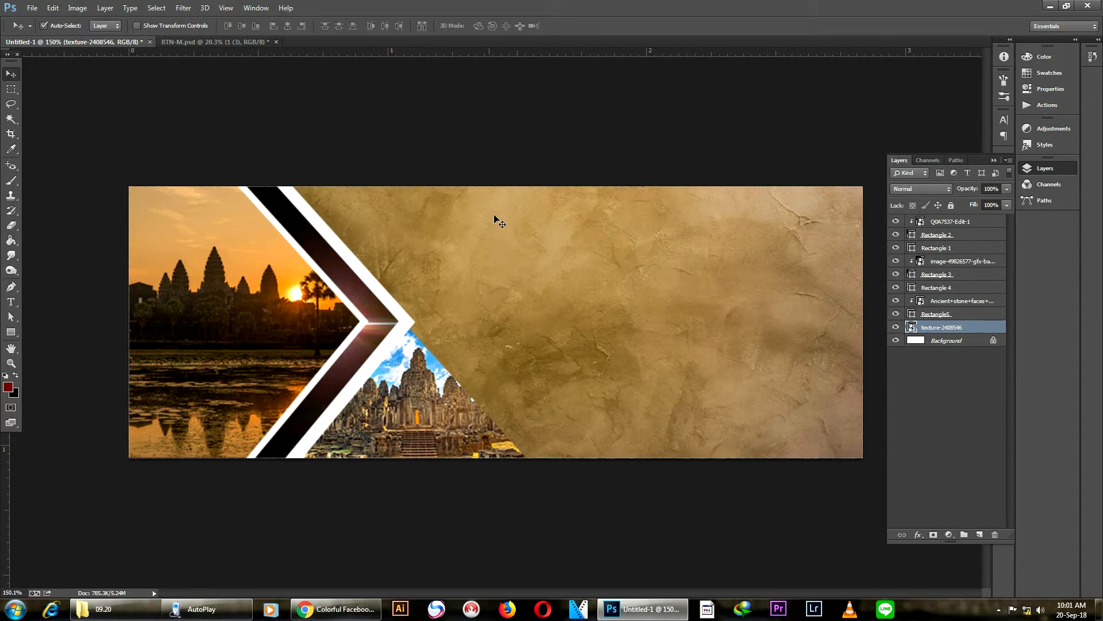
scroll(533, 274, down, 3)
scroll(533, 274, up, 3)
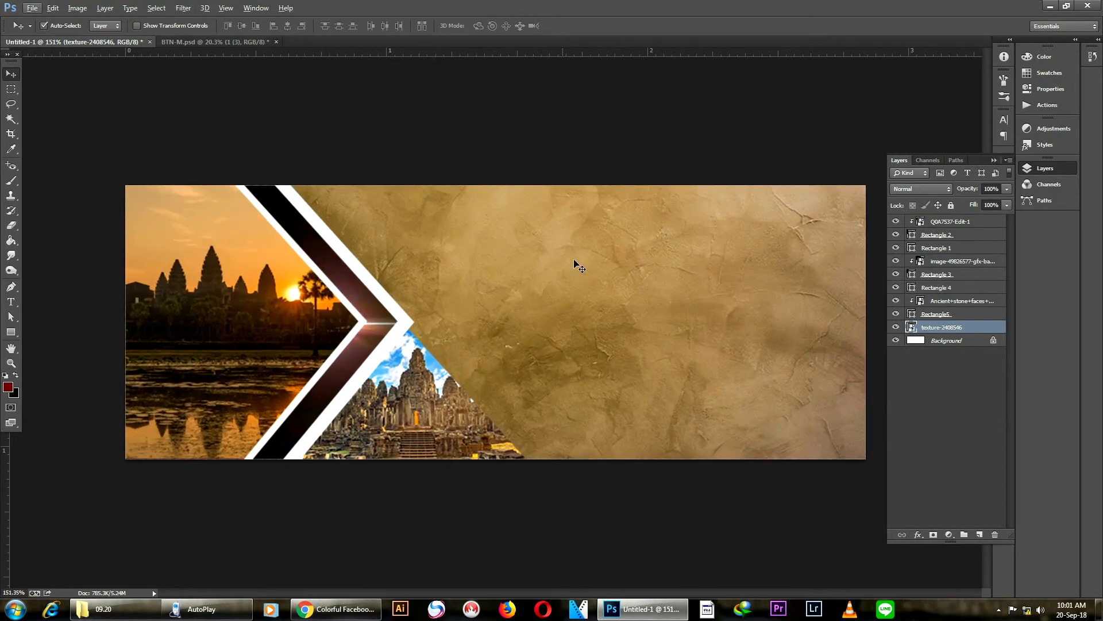
Select the temple photo in the triangle and the texture background layer in turn.
click(427, 379)
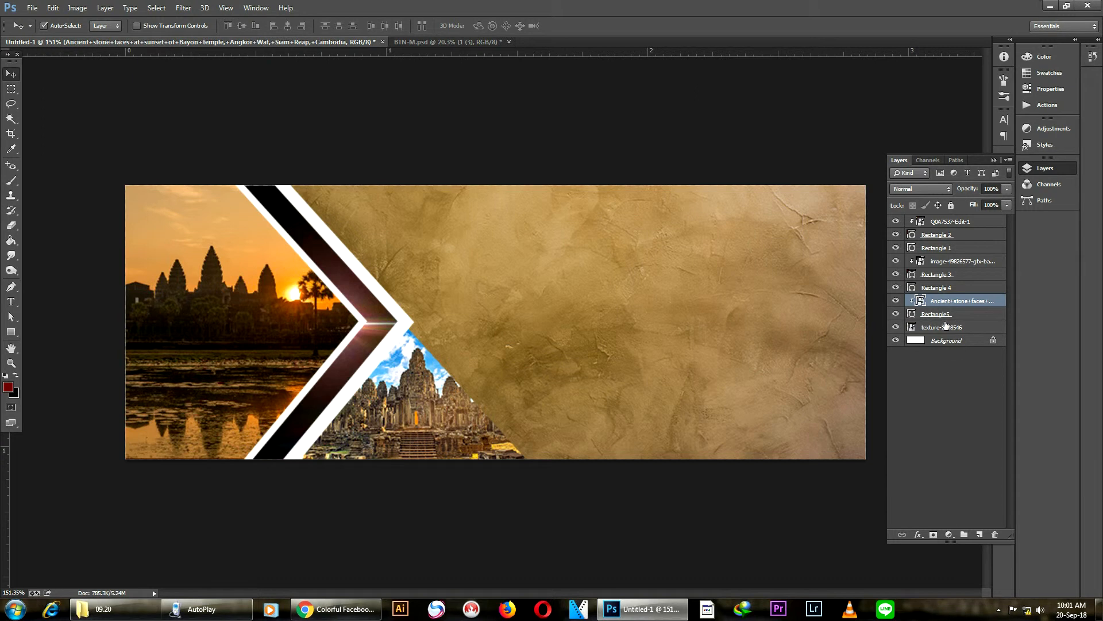
key(alt)
click(938, 328)
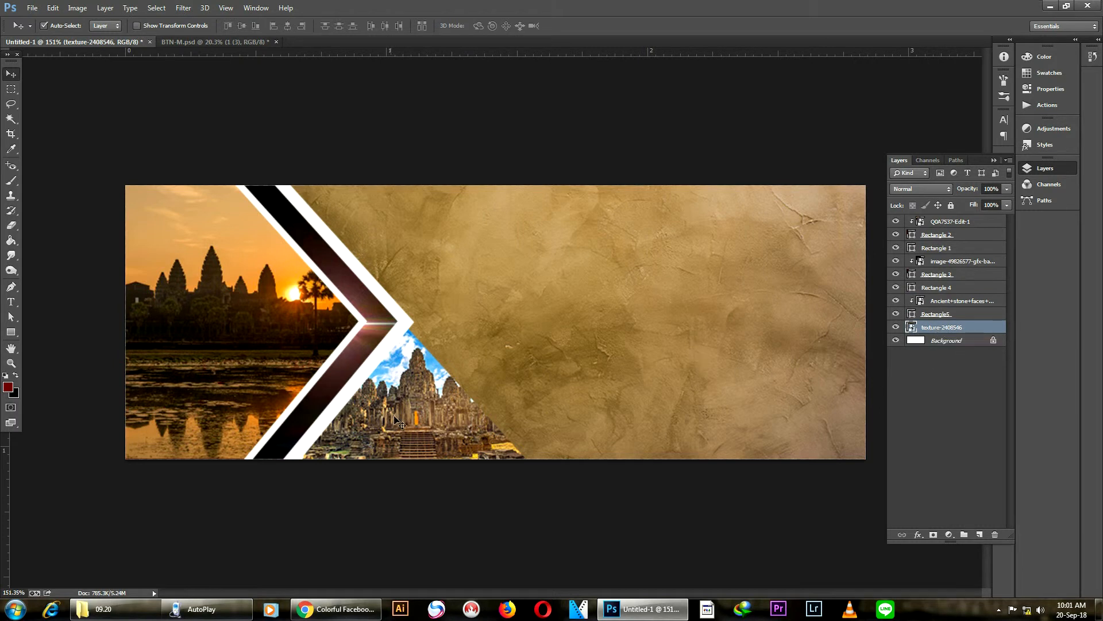
Duplicate the Rectangle5 triangle layer and delete the Bayon temple photo that was clipped to it.
click(433, 405)
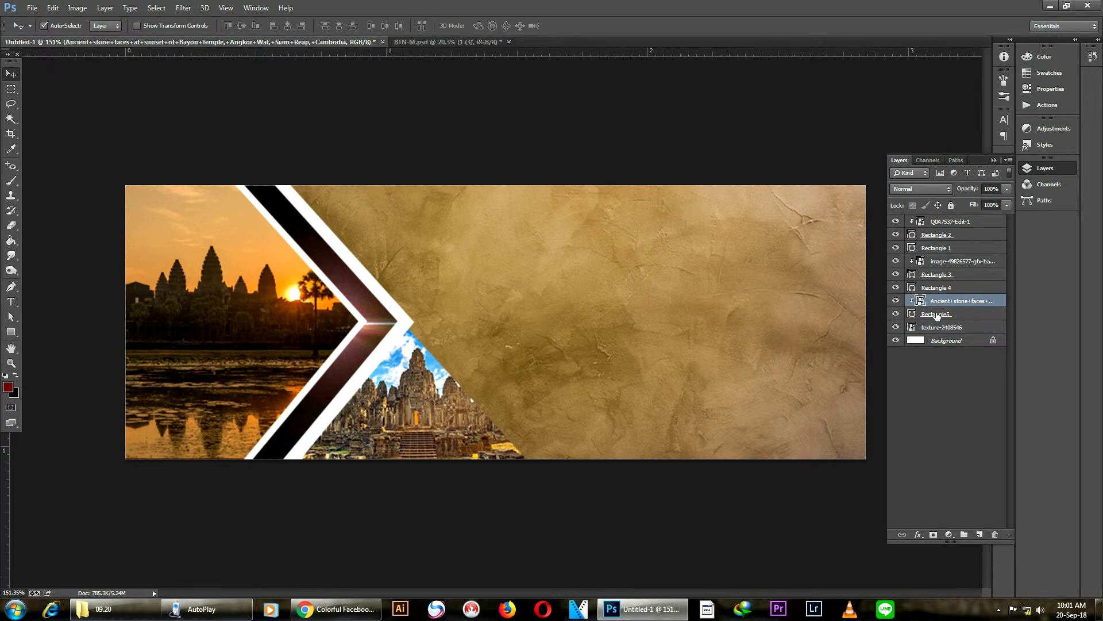
right_click(937, 315)
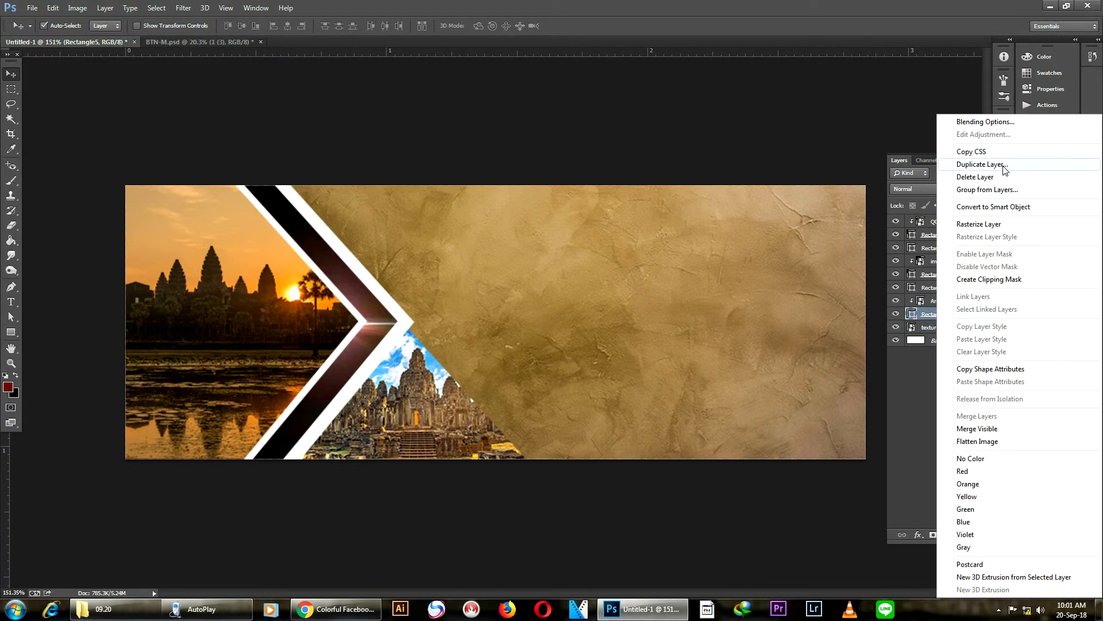
click(982, 164)
click(641, 190)
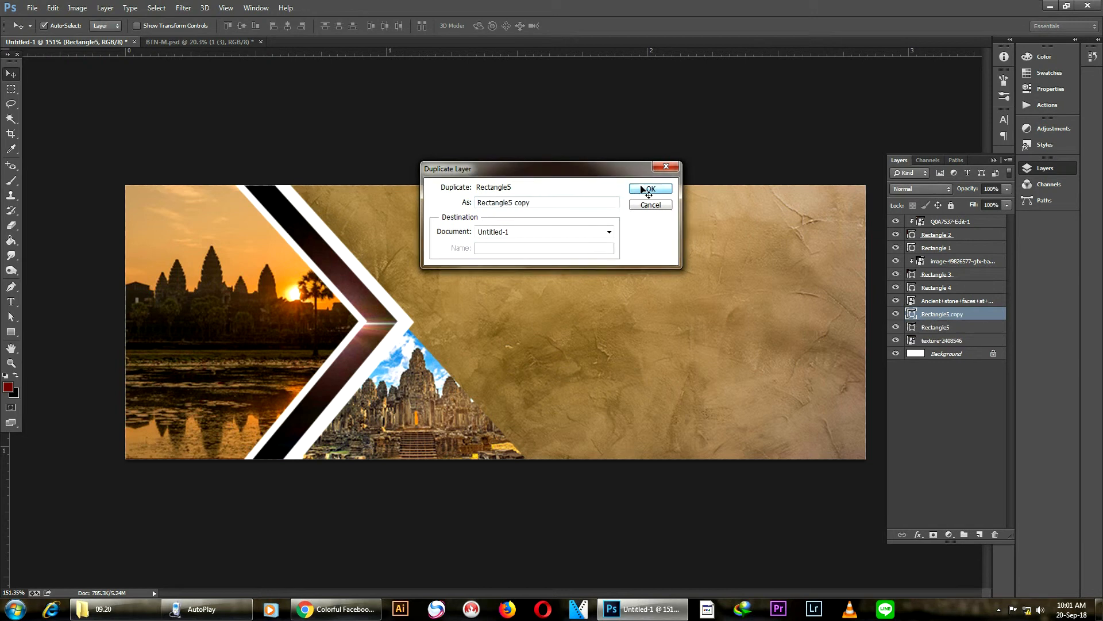
drag(509, 353, 730, 372)
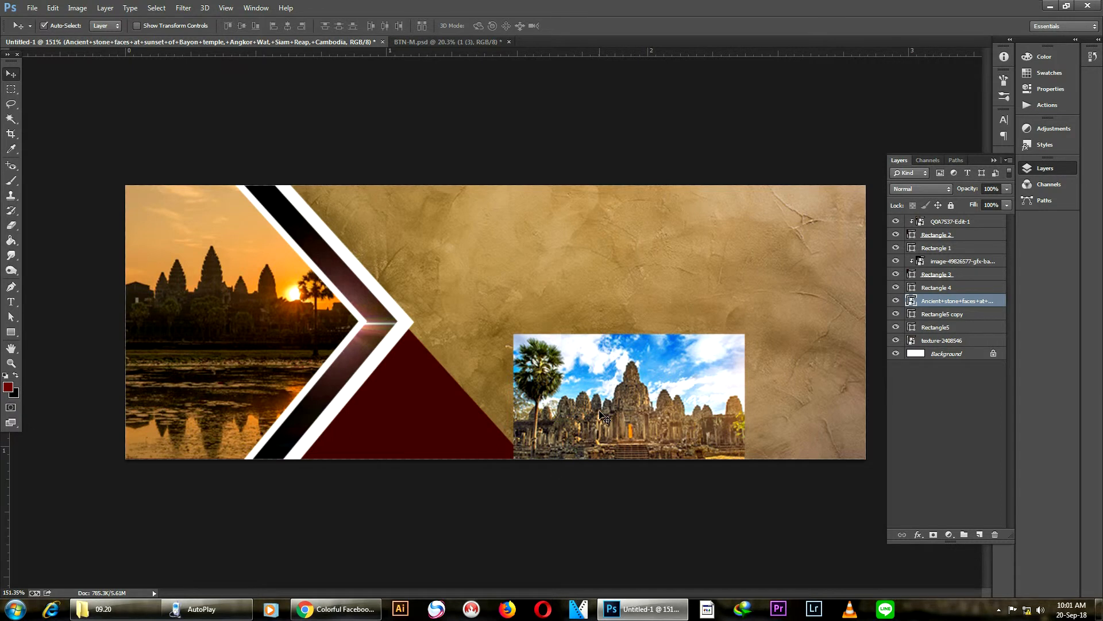
key(Delete)
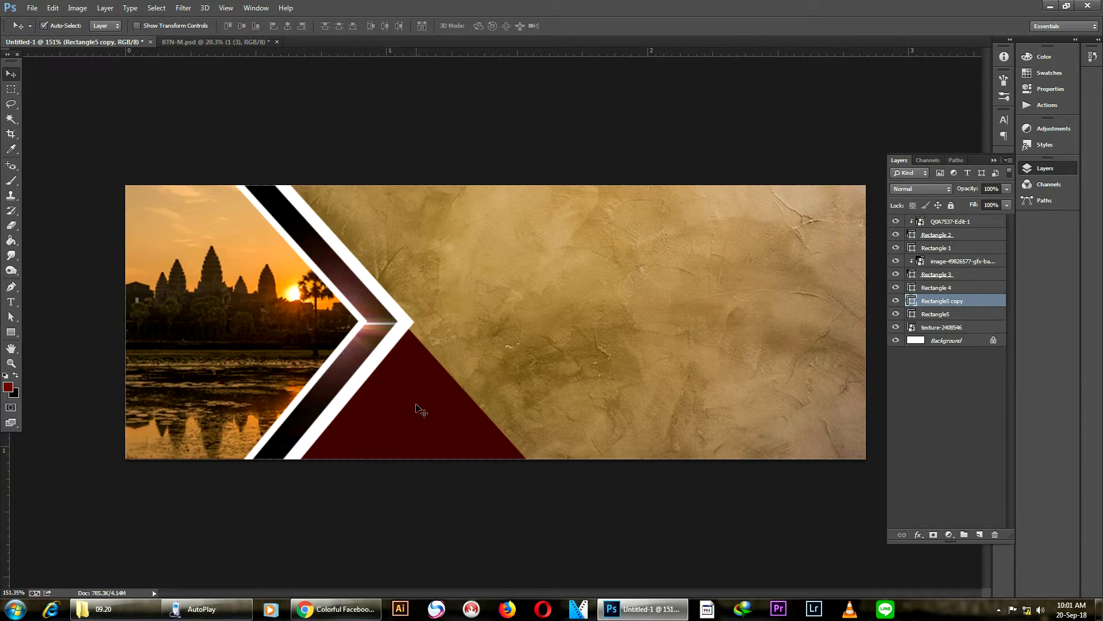
Duplicate the Rectangle5 copy layer and shift the new triangle about 0.05 in left and 0.06 in down.
scroll(417, 406, up, 3)
scroll(410, 404, up, 3)
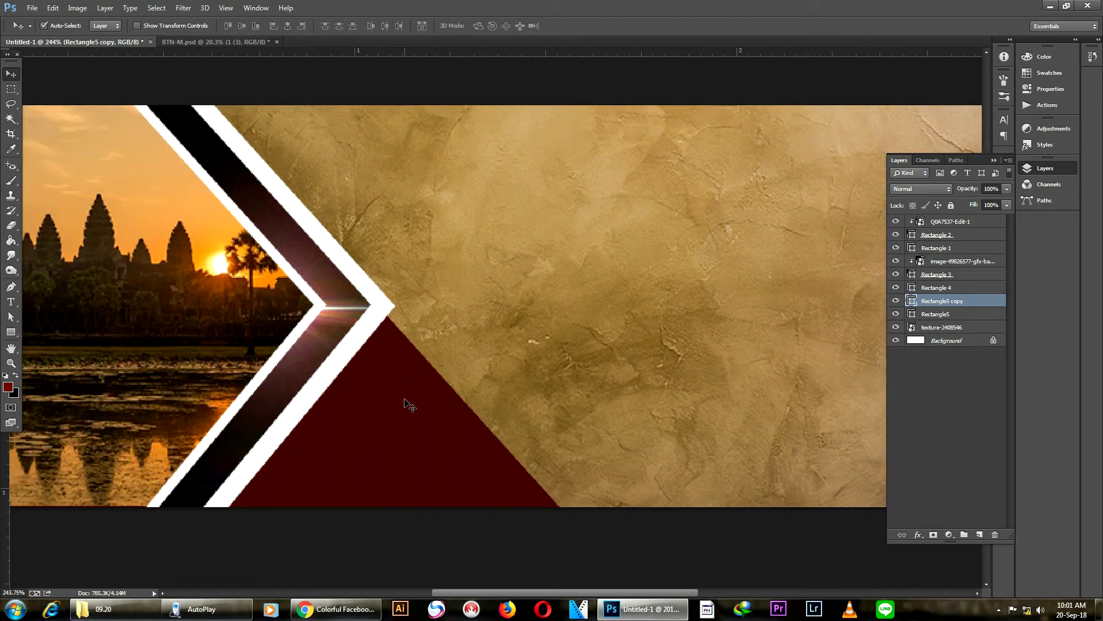
right_click(938, 303)
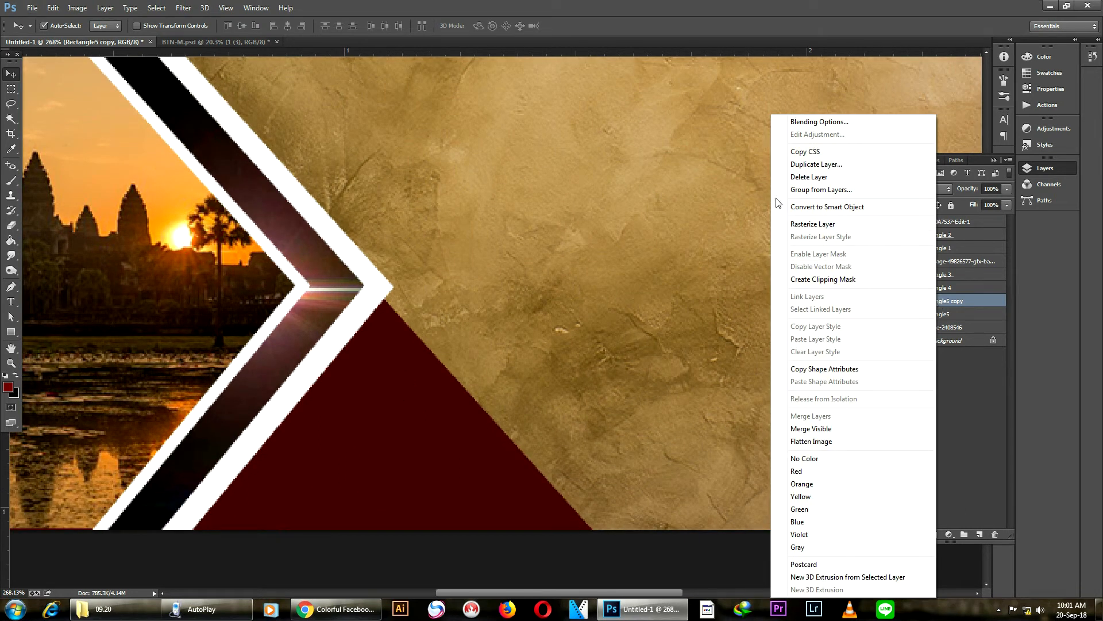
click(816, 164)
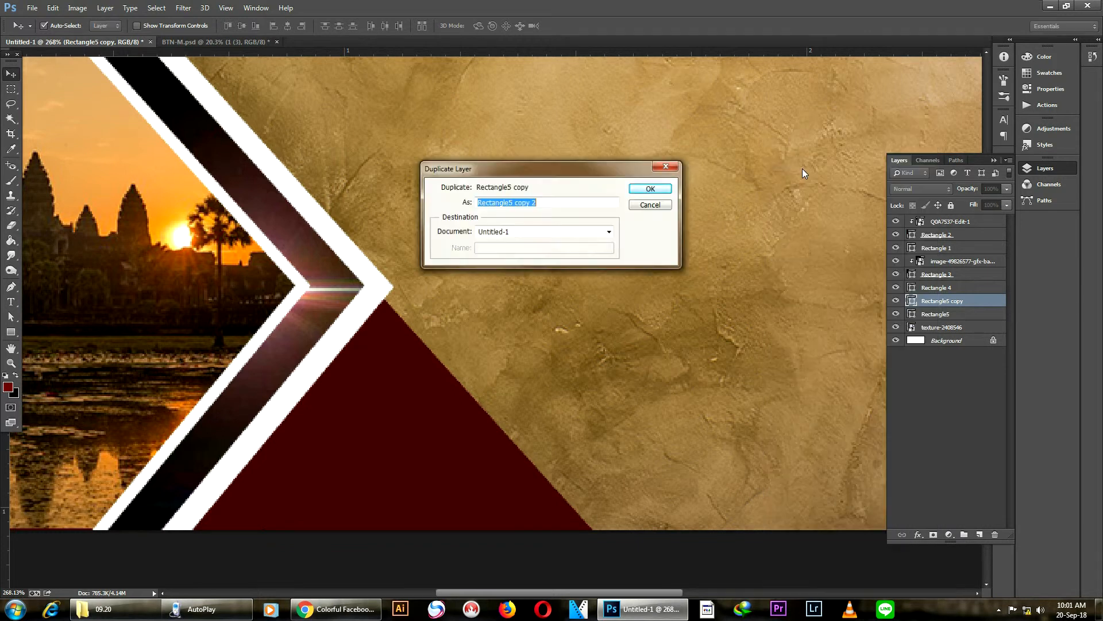
click(652, 189)
drag(347, 370, 440, 415)
key(ctrl+z)
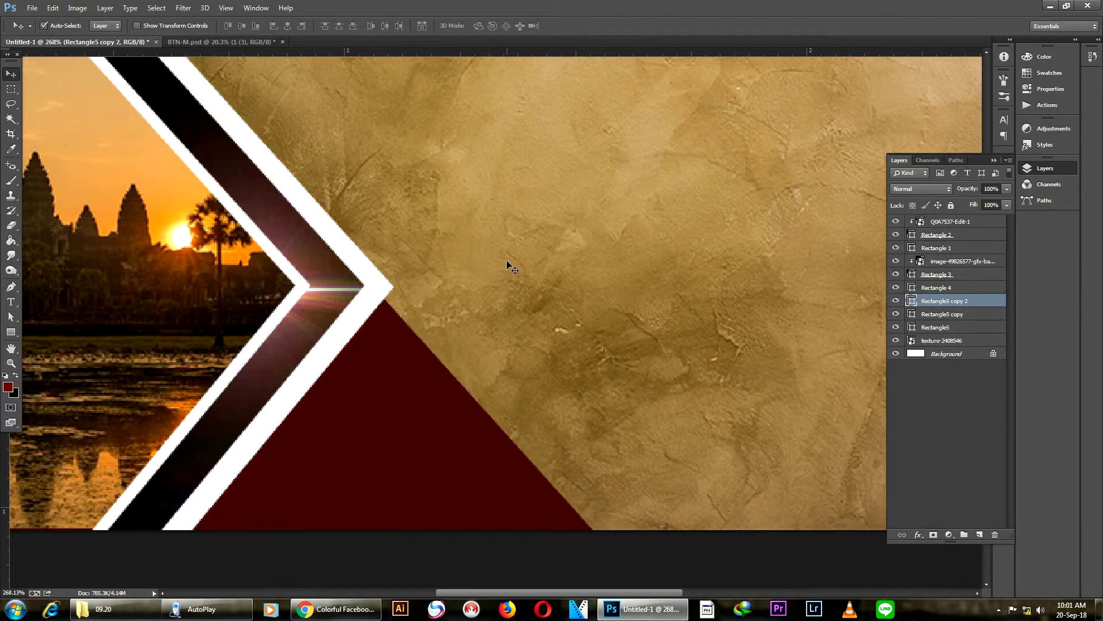
scroll(507, 262, down, 2)
click(405, 329)
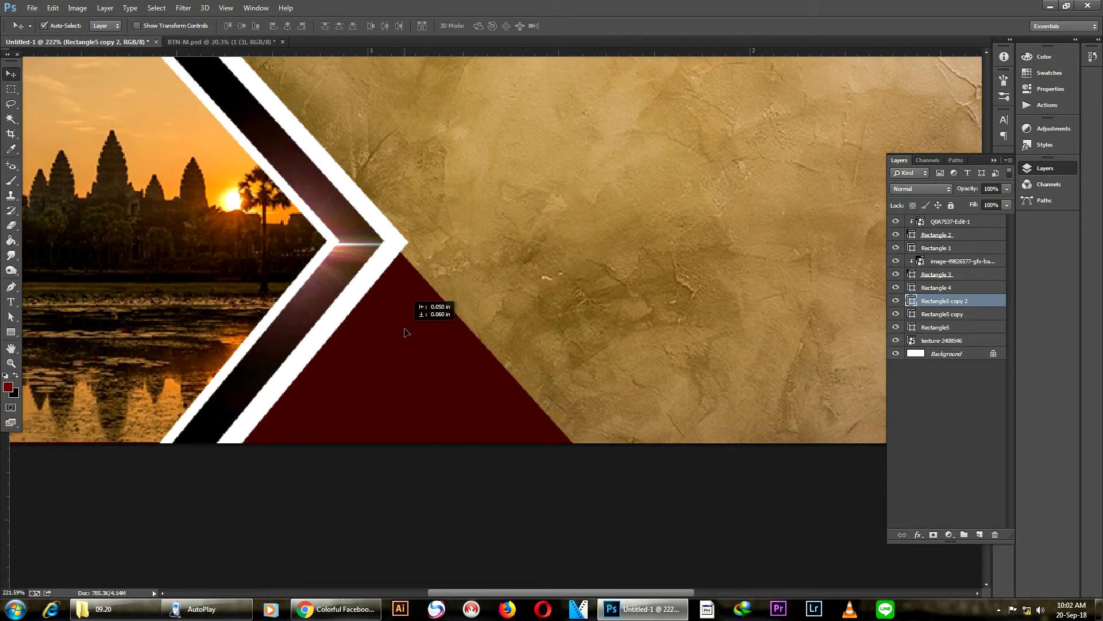
Change the fill of the Rectangle5 copy 2 triangle to white (#ffffff).
double_click(912, 303)
click(516, 295)
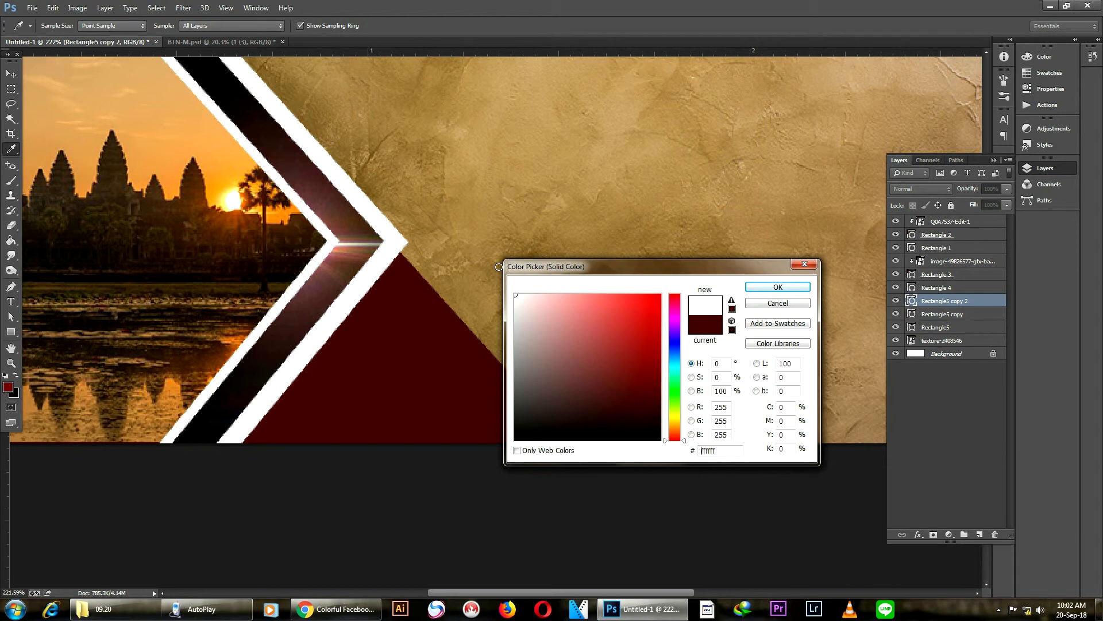
click(788, 290)
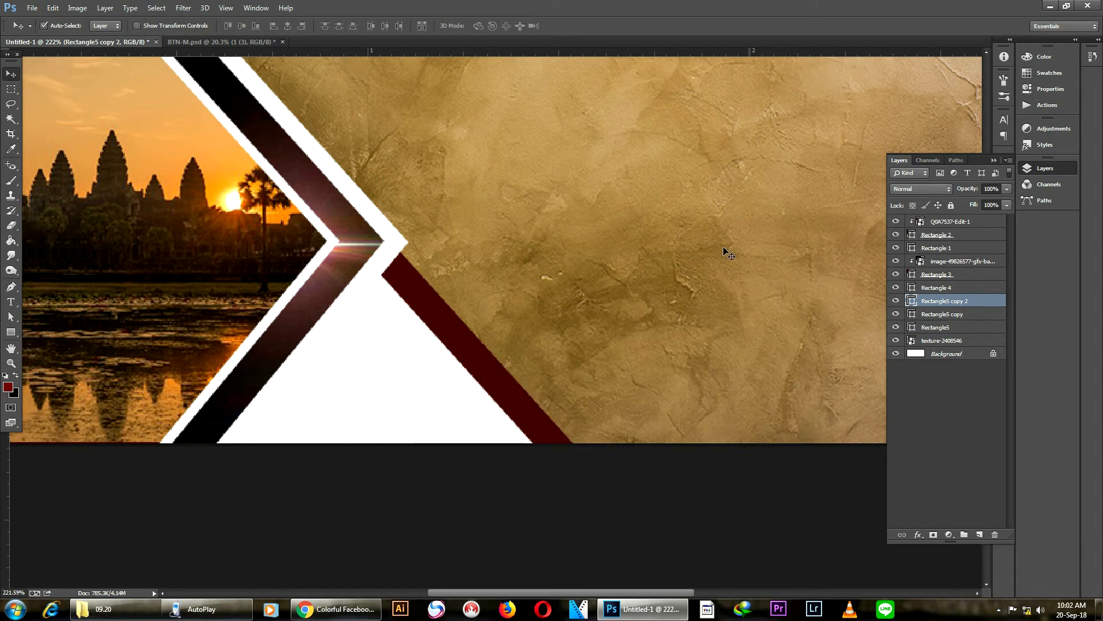
Reposition the white triangle closer to the white chevron's tip, leaving a narrower dark red strip along its sloping edge.
scroll(594, 304, down, 4)
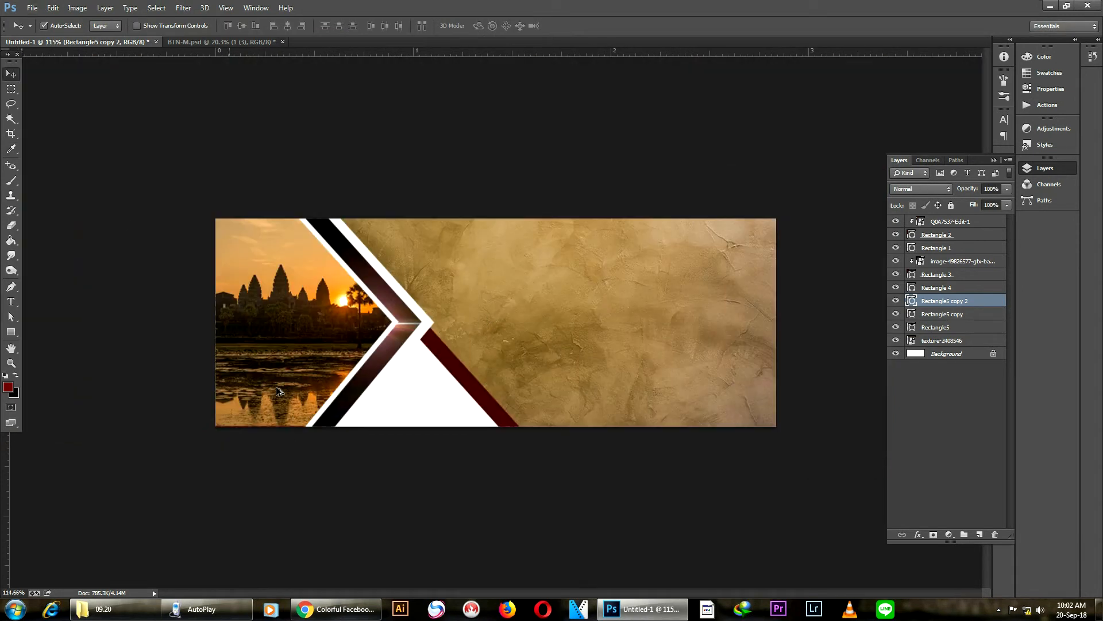
scroll(288, 438, up, 3)
drag(332, 422, 394, 386)
scroll(415, 357, down, 2)
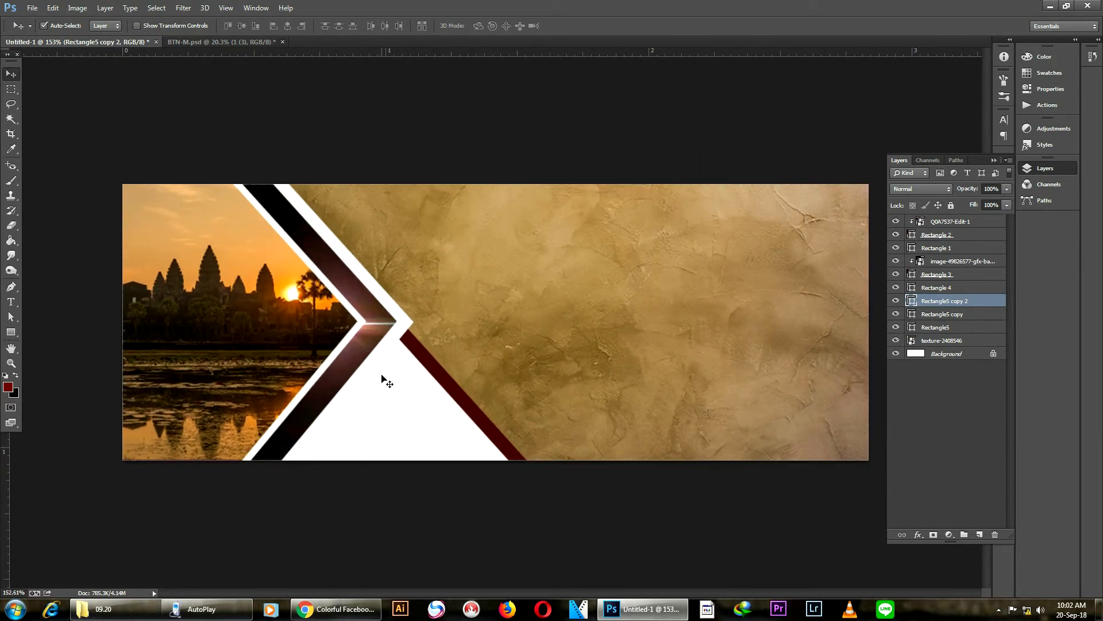
click(404, 325)
click(409, 325)
scroll(584, 293, down, 3)
Nudge the dark red triangle behind the white one to the left to thin the red strip, and select the white triangle.
click(483, 397)
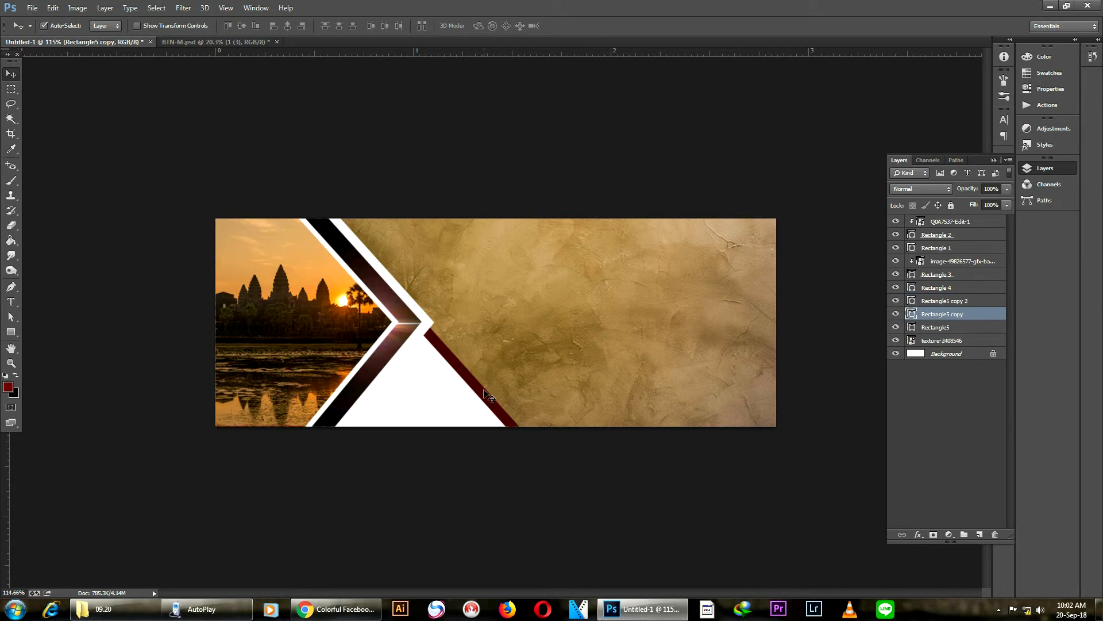
click(484, 391)
key(Left)
key(Left)
key(Left)
key(Left)
key(Left)
key(Left)
key(Left)
key(Left)
key(Left)
key(Left)
key(Left)
key(Left)
key(Left)
key(Left)
key(Left)
click(411, 399)
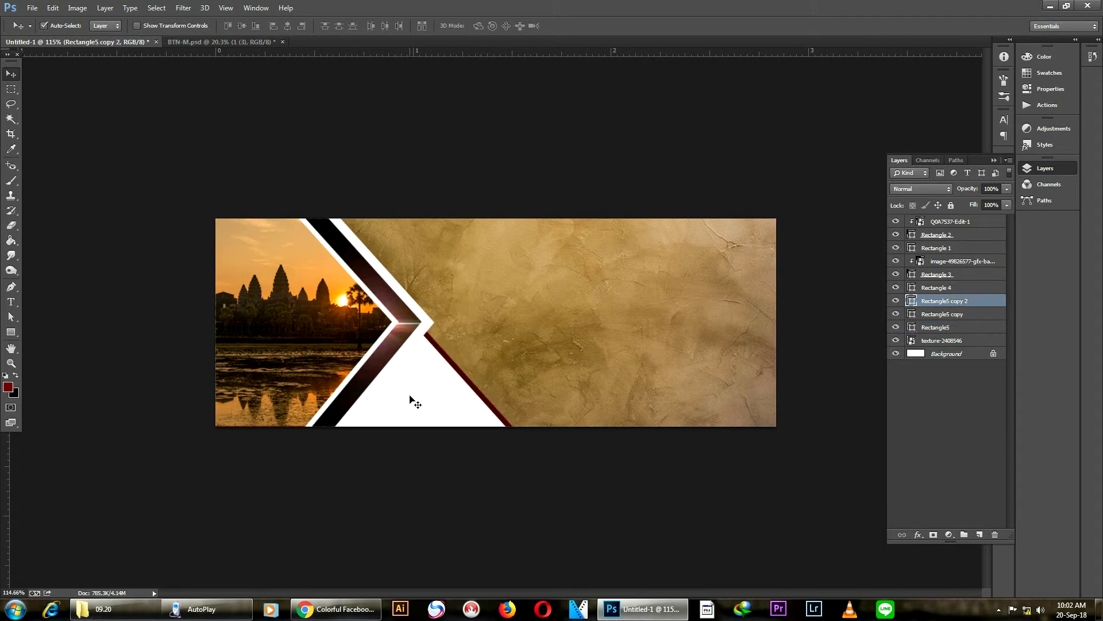
Place the Bayon temple photo above the Rectangle5 copy 2 layer and move it over the white triangle.
click(30, 8)
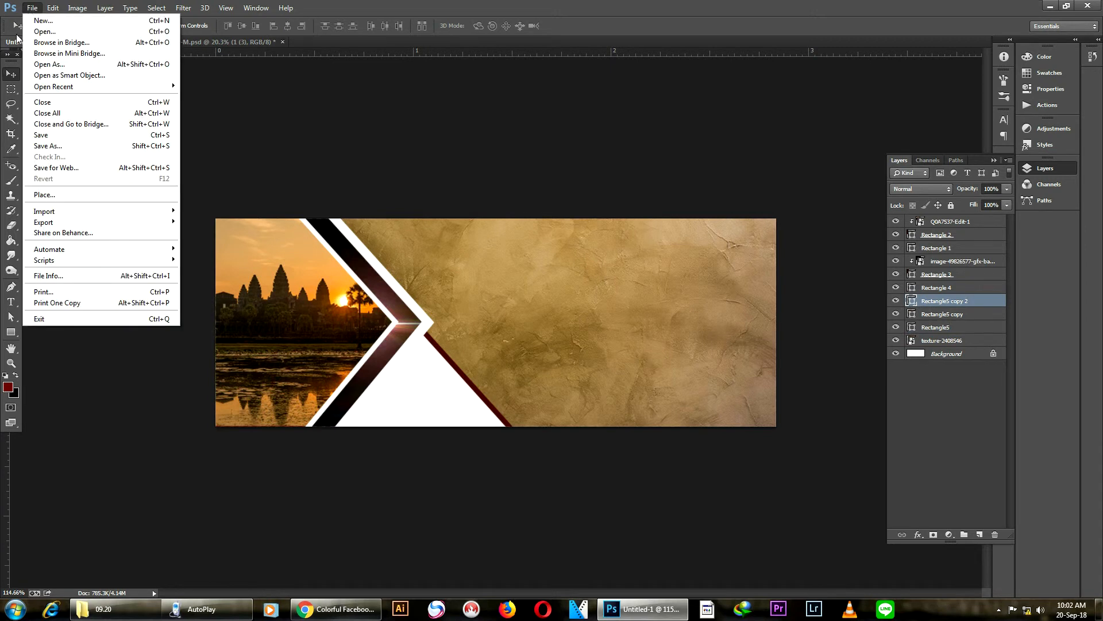
click(41, 195)
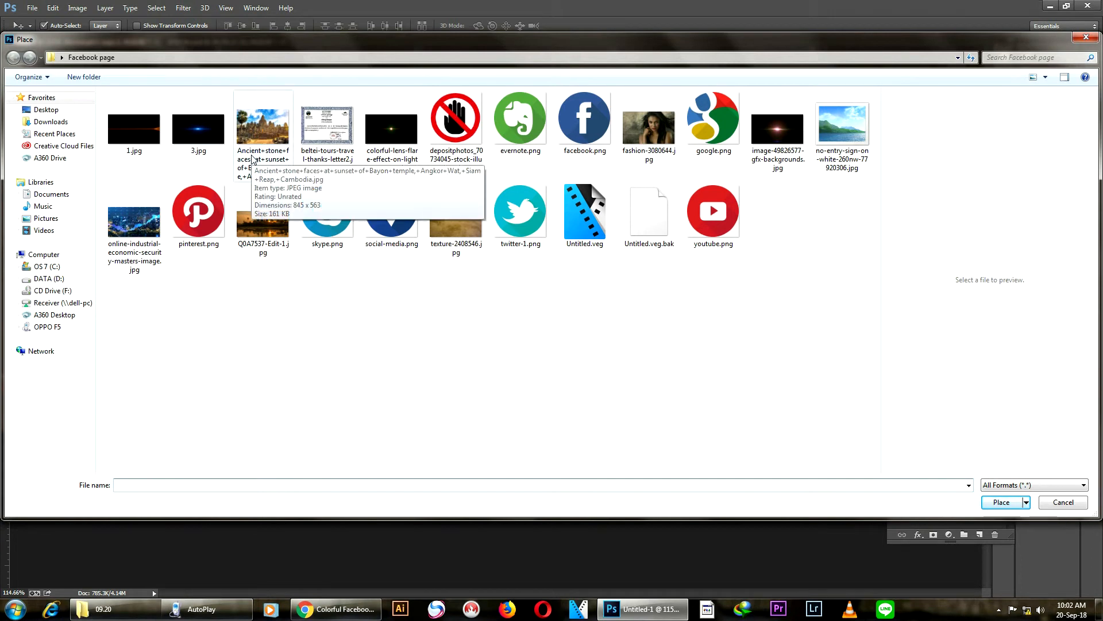
click(261, 131)
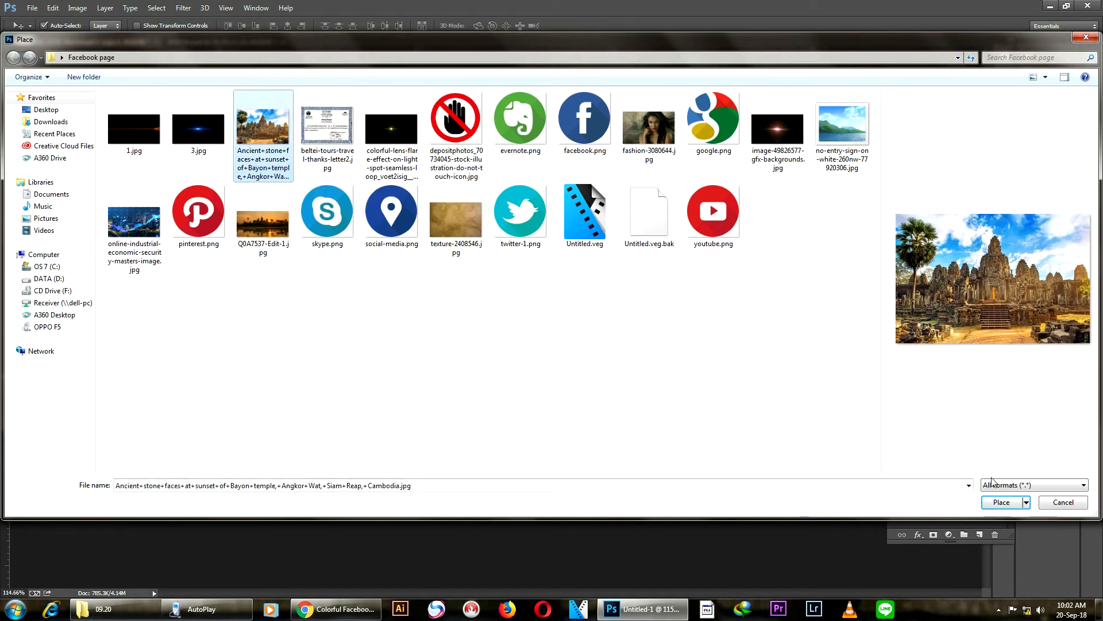
click(1002, 501)
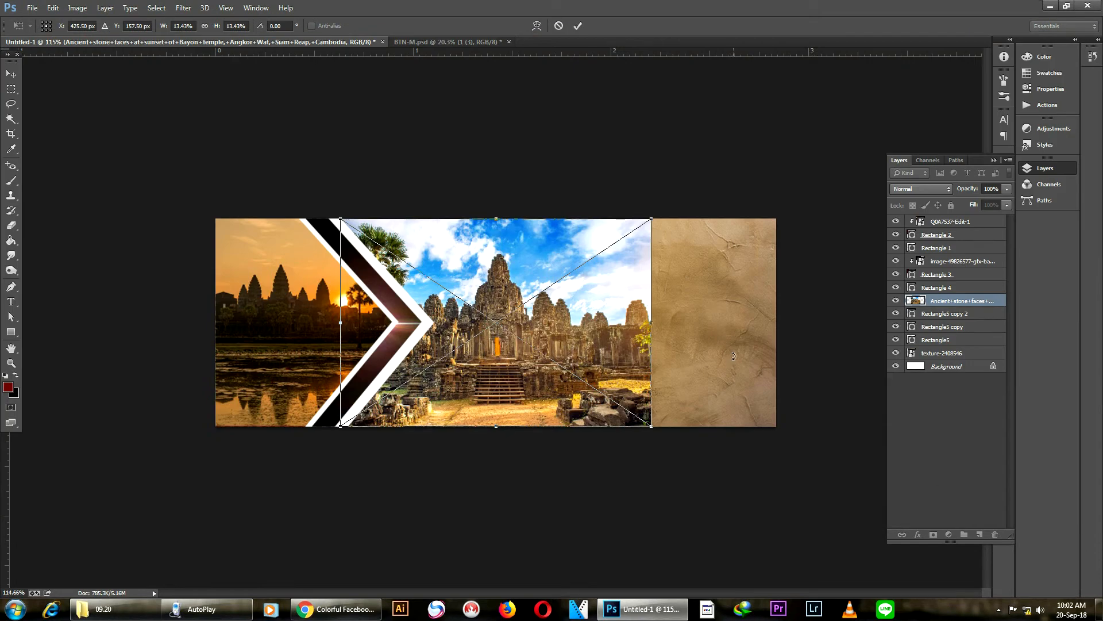
key(Return)
drag(517, 334, 534, 398)
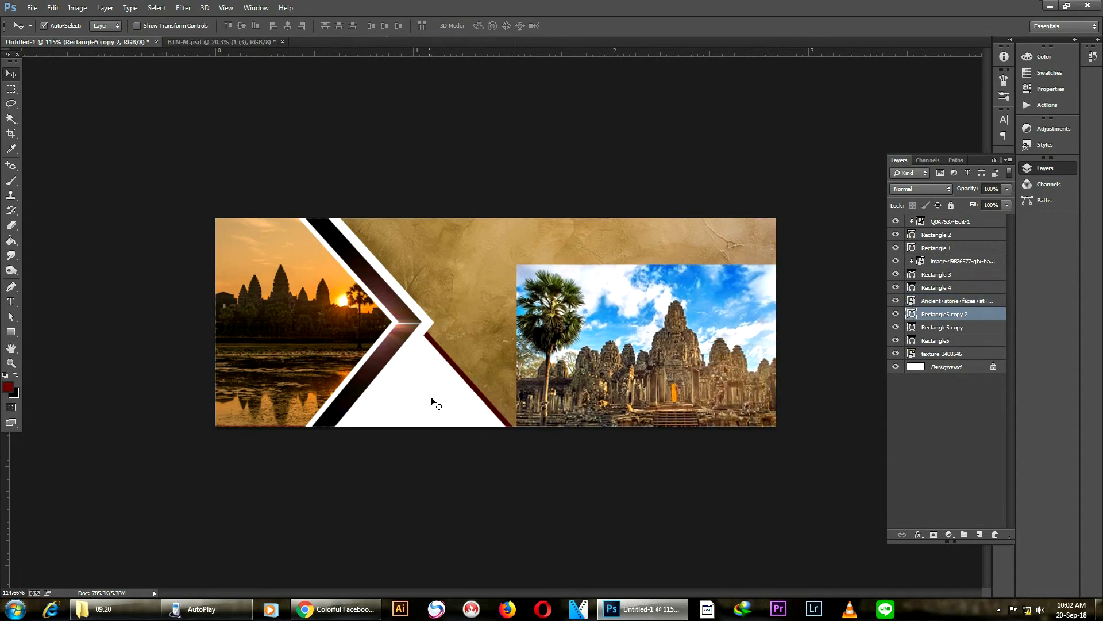
drag(650, 348, 478, 374)
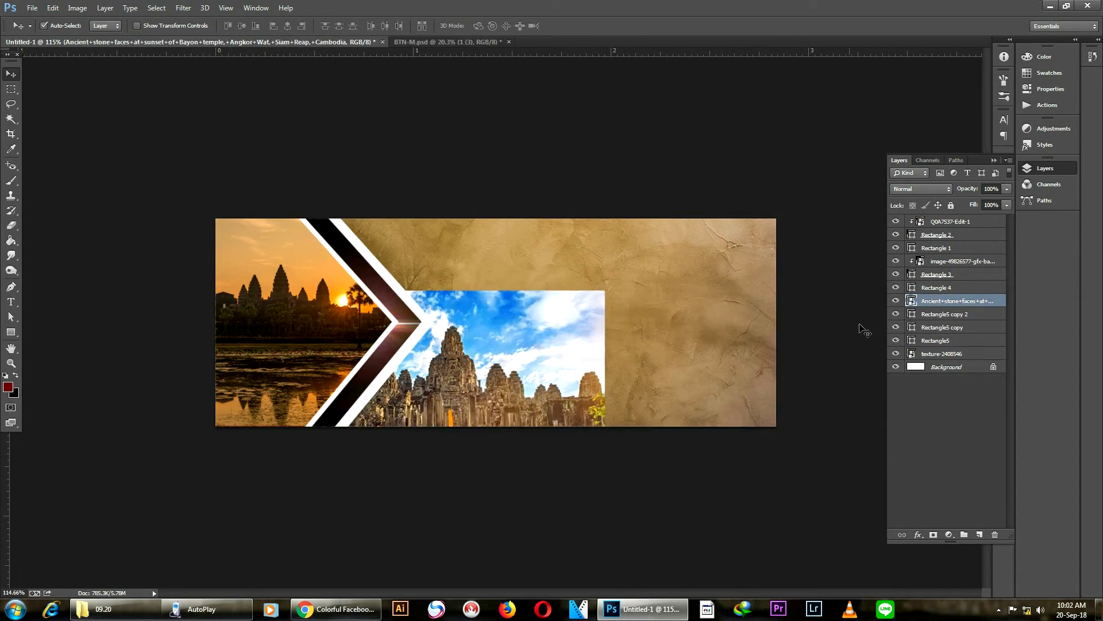
Clip the temple photo to the Rectangle5 copy 2 triangle, then scale it down and position it within the triangle.
right_click(938, 305)
click(831, 309)
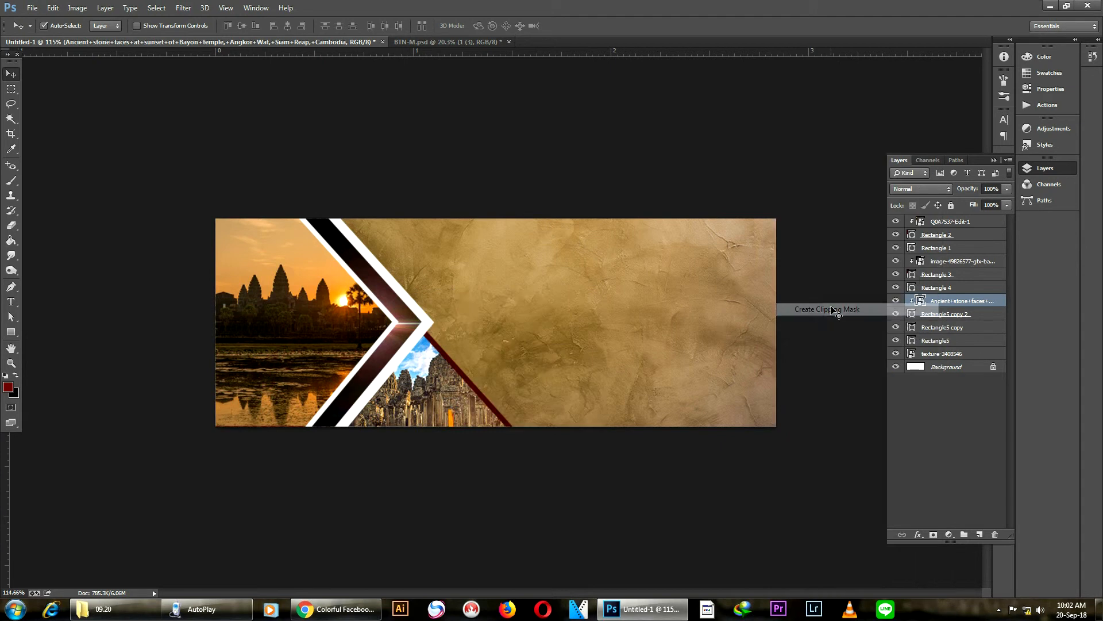
key(ctrl+t)
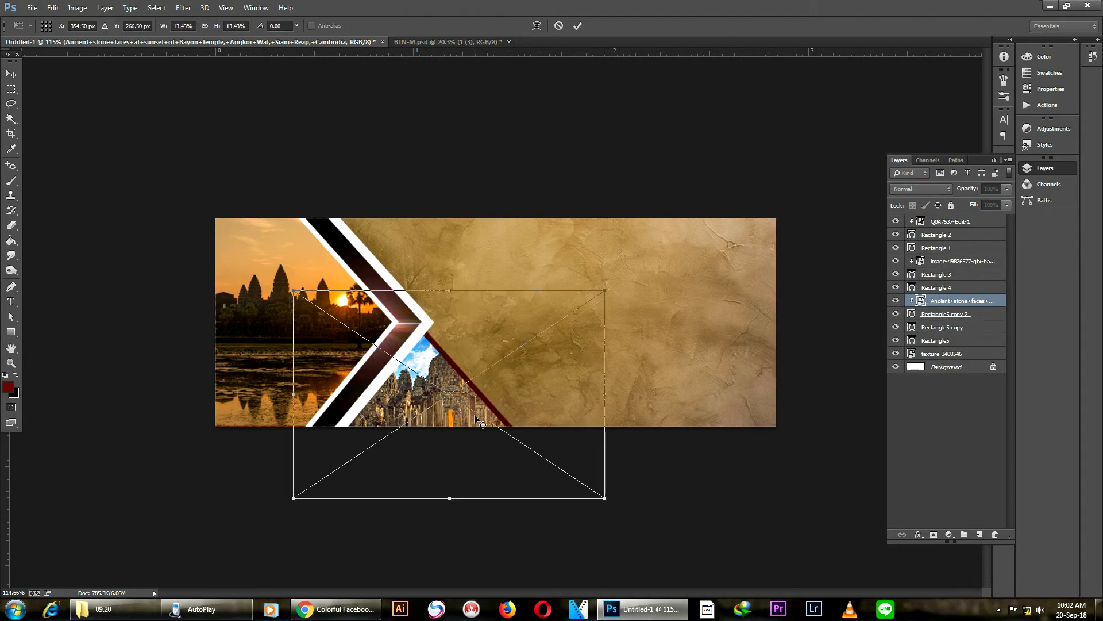
drag(607, 497, 527, 446)
mouse_move(462, 425)
mouse_down()
mouse_move(442, 418)
mouse_move(457, 415)
mouse_up()
key(Return)
Recolor the Rectangle5 strip beside the temple triangle to dark brown #381e1f, sampled from the dark chevron band.
scroll(638, 345, down, 3)
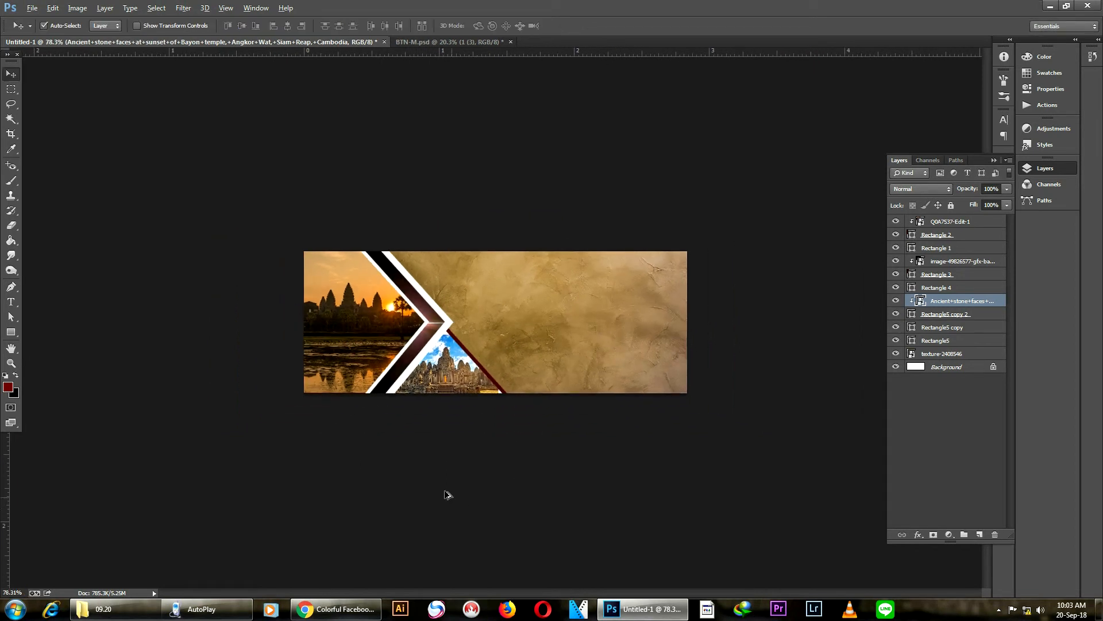
scroll(463, 505, up, 5)
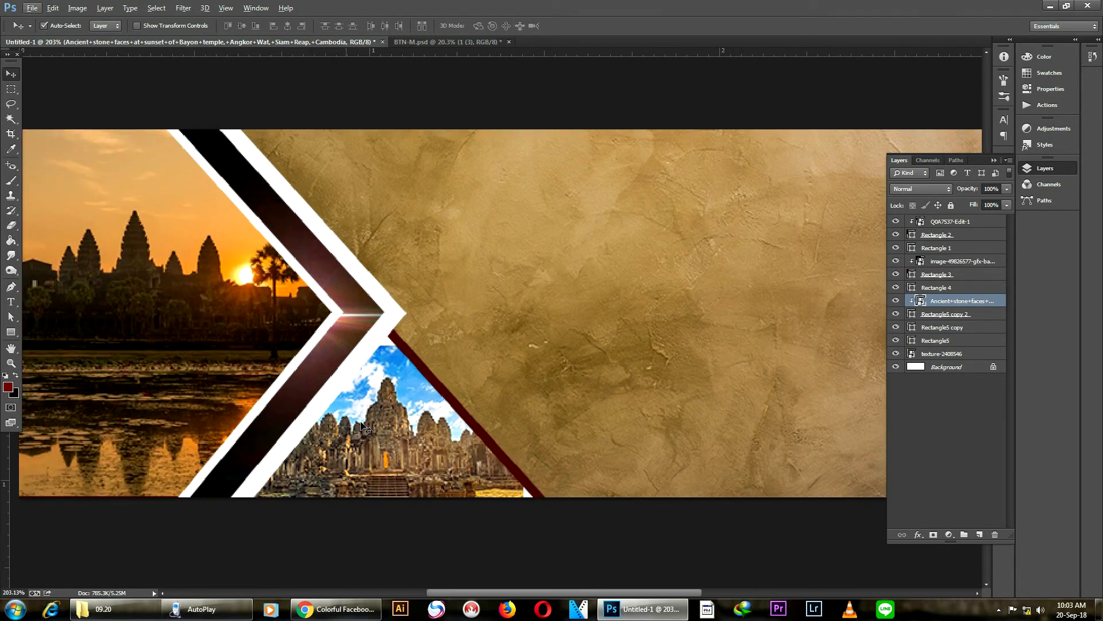
click(451, 401)
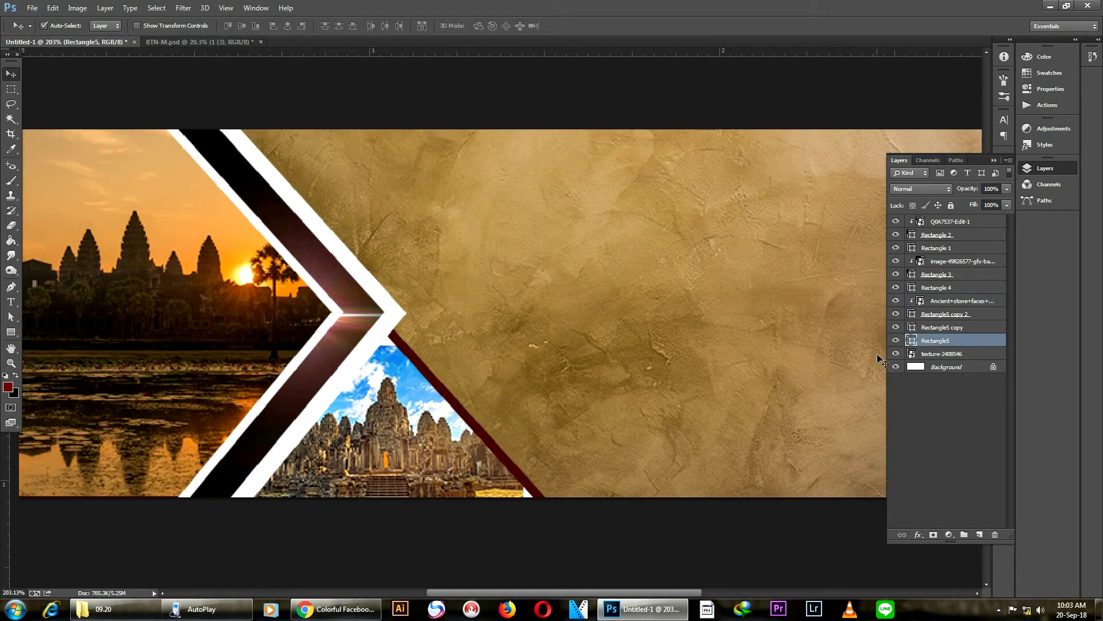
double_click(910, 343)
drag(545, 385, 496, 276)
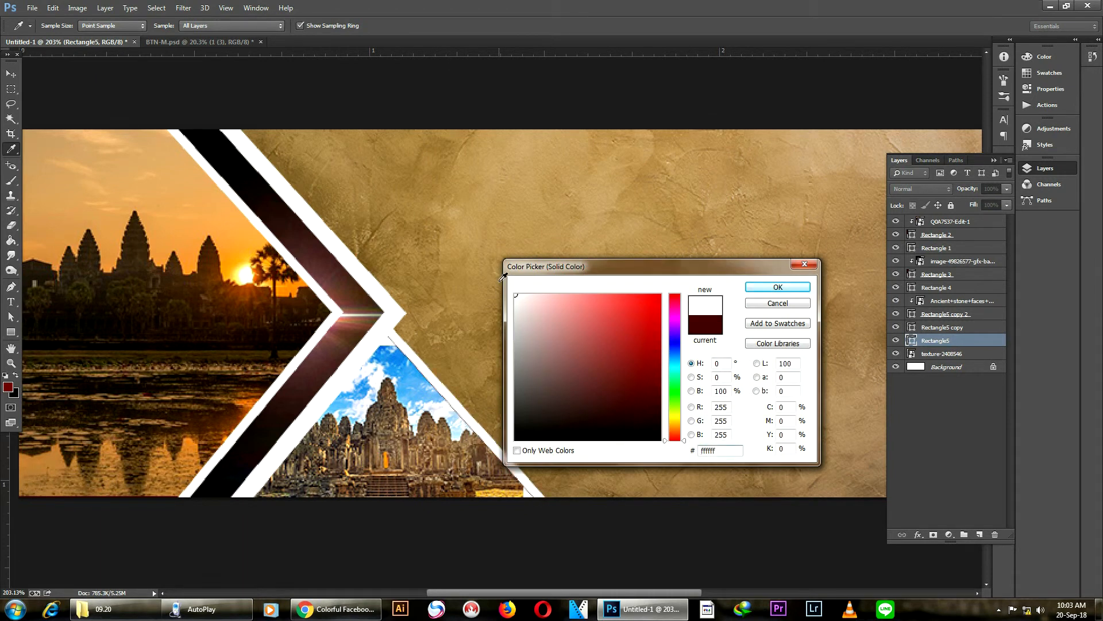
click(445, 311)
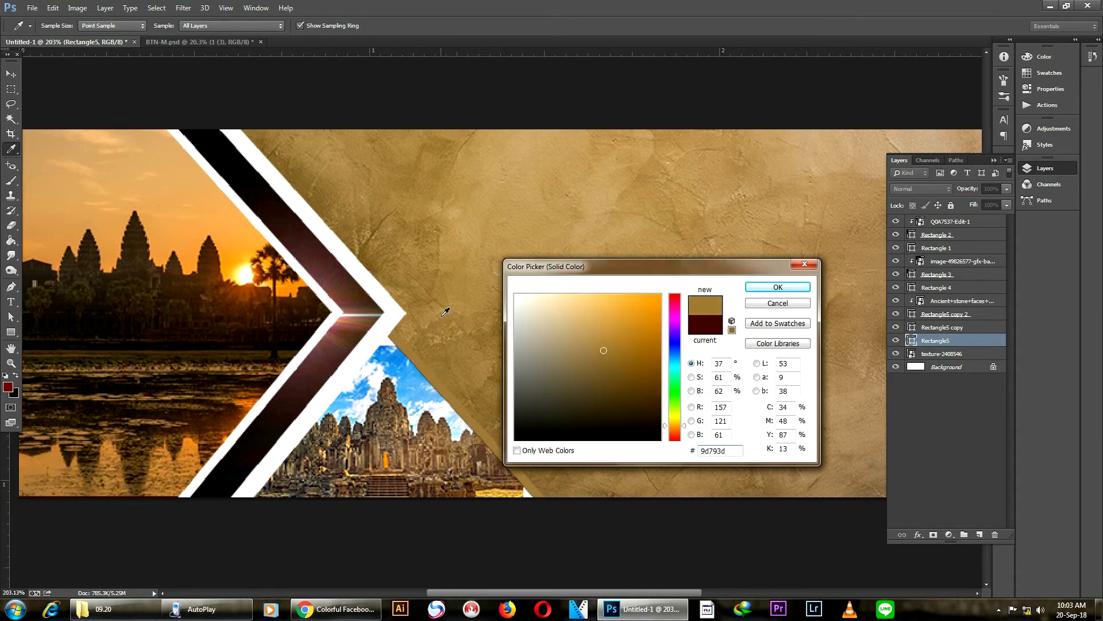
click(341, 346)
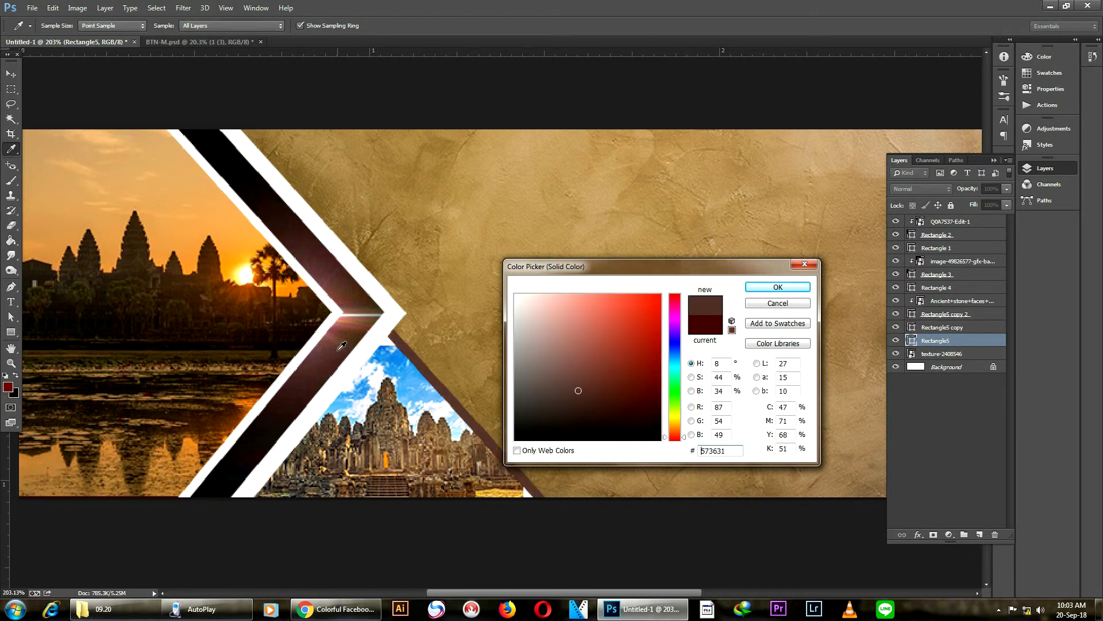
drag(256, 443, 331, 361)
click(769, 288)
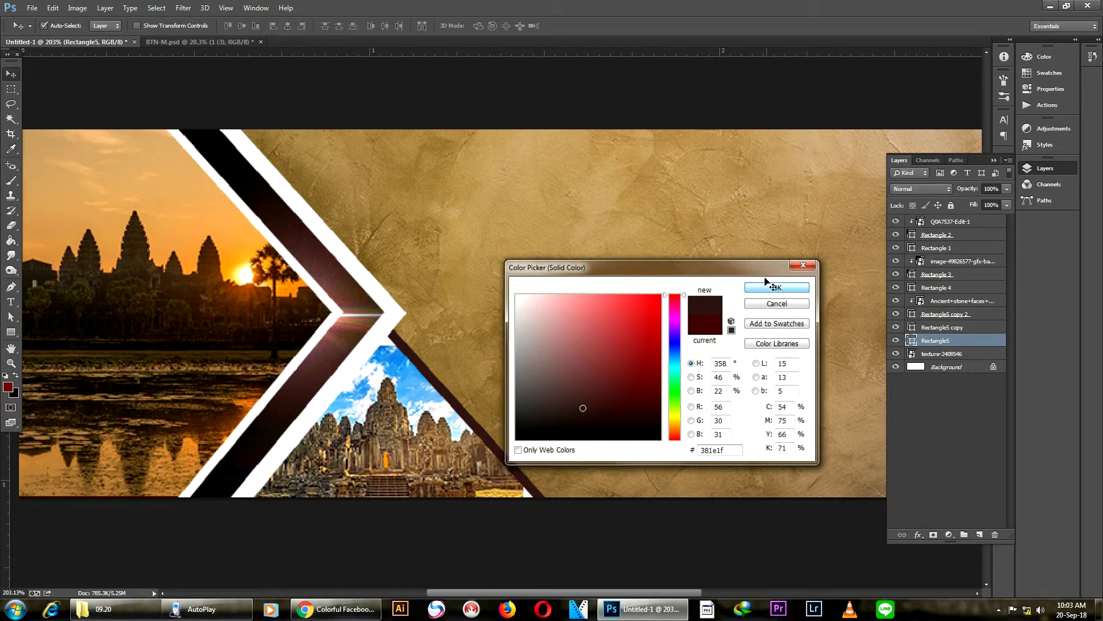
Add the heading text "SIEM REAP TOURS" in the Proxima Nova font over the textured background.
scroll(567, 207, down, 3)
click(11, 302)
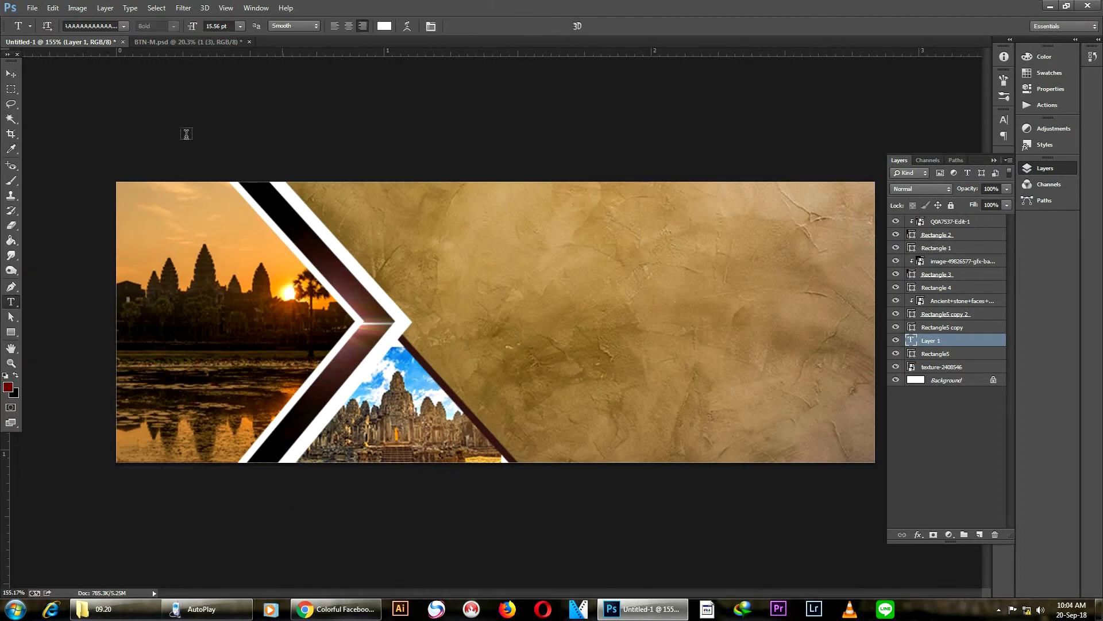
click(82, 26)
text(Proxima Nova)
key(Return)
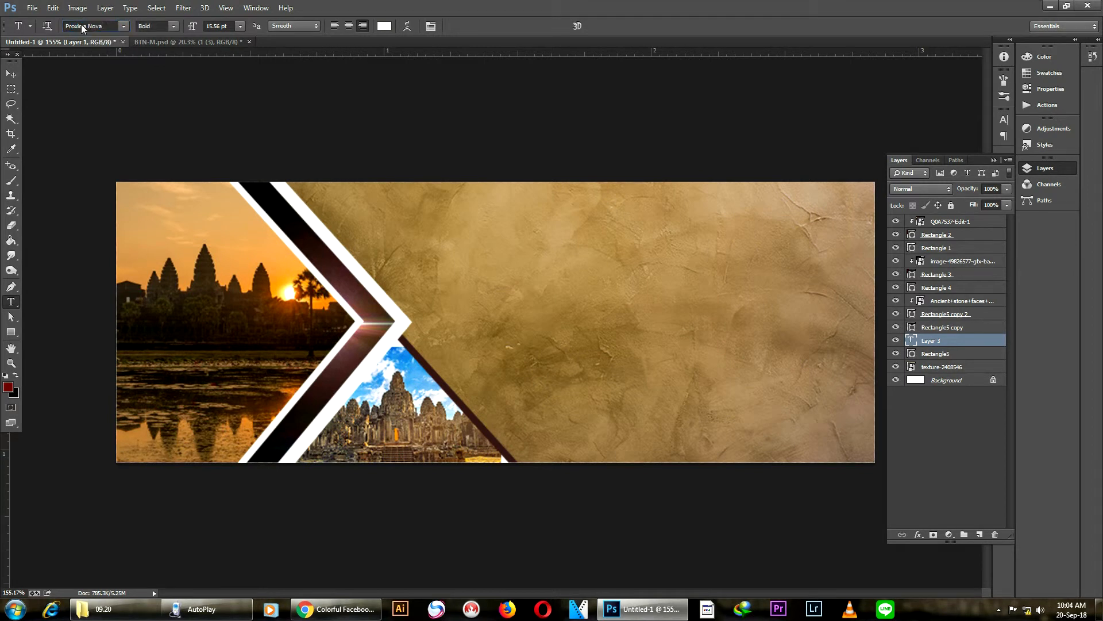
click(475, 225)
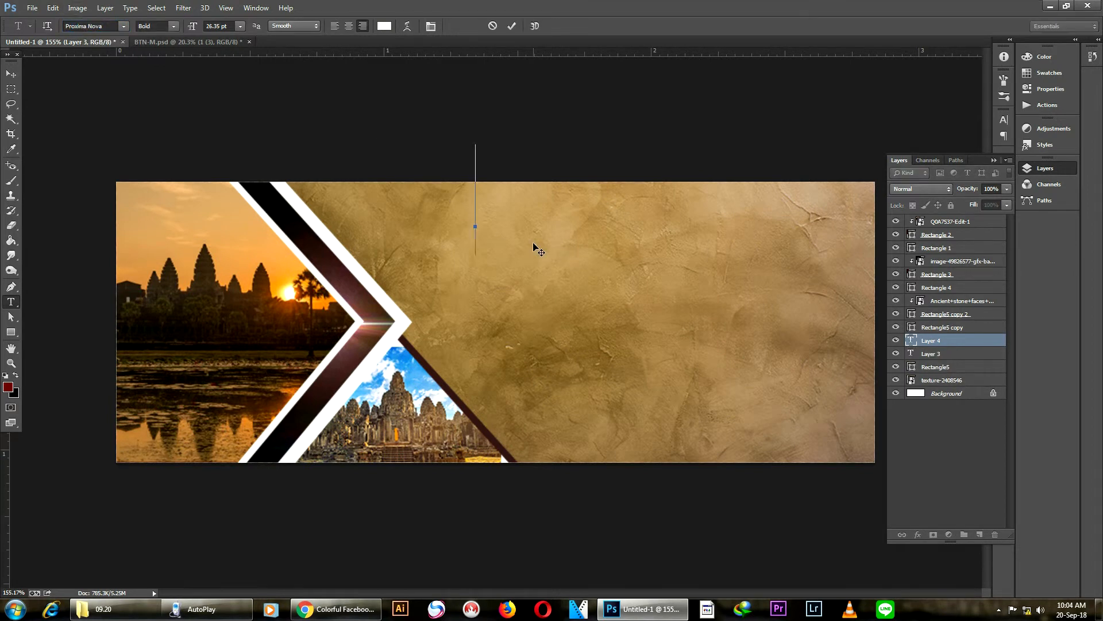
text(SI)
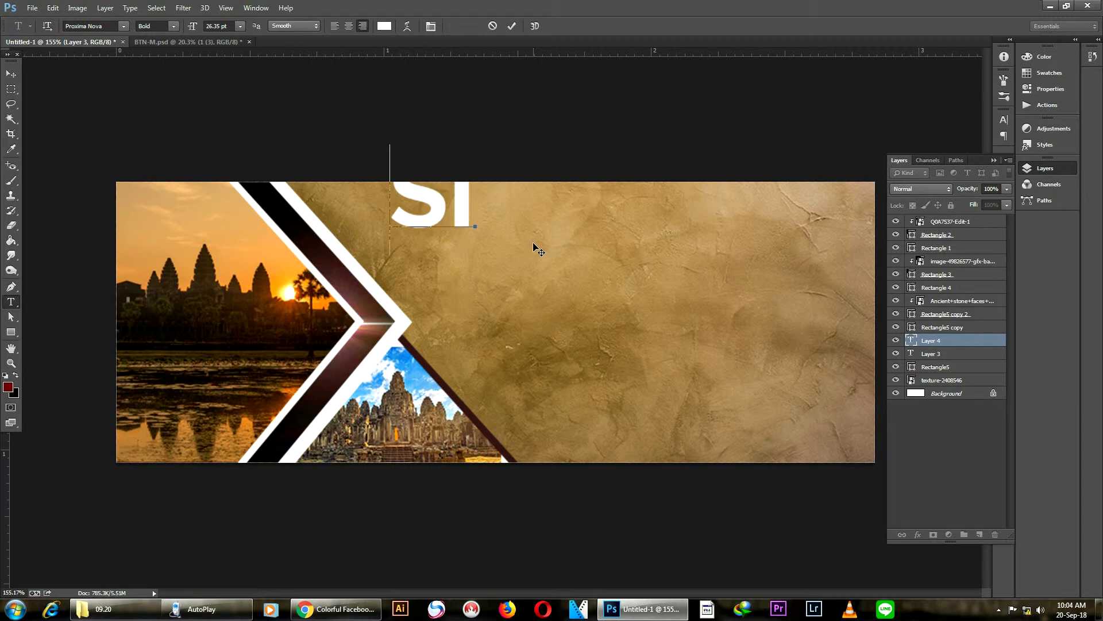
text(EM R)
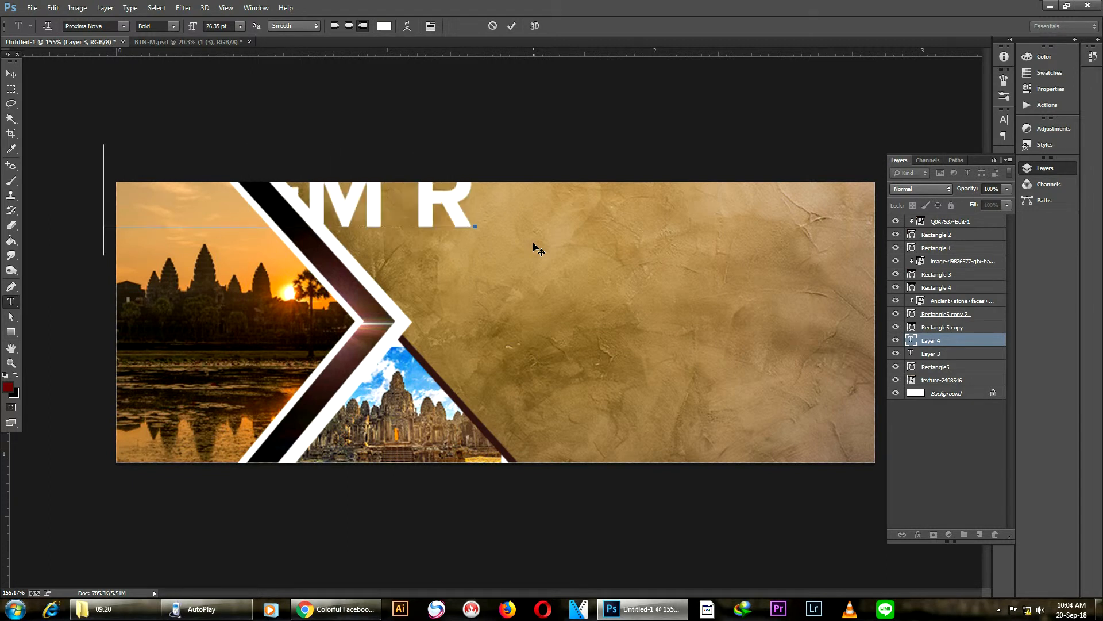
text(EAP TOURS)
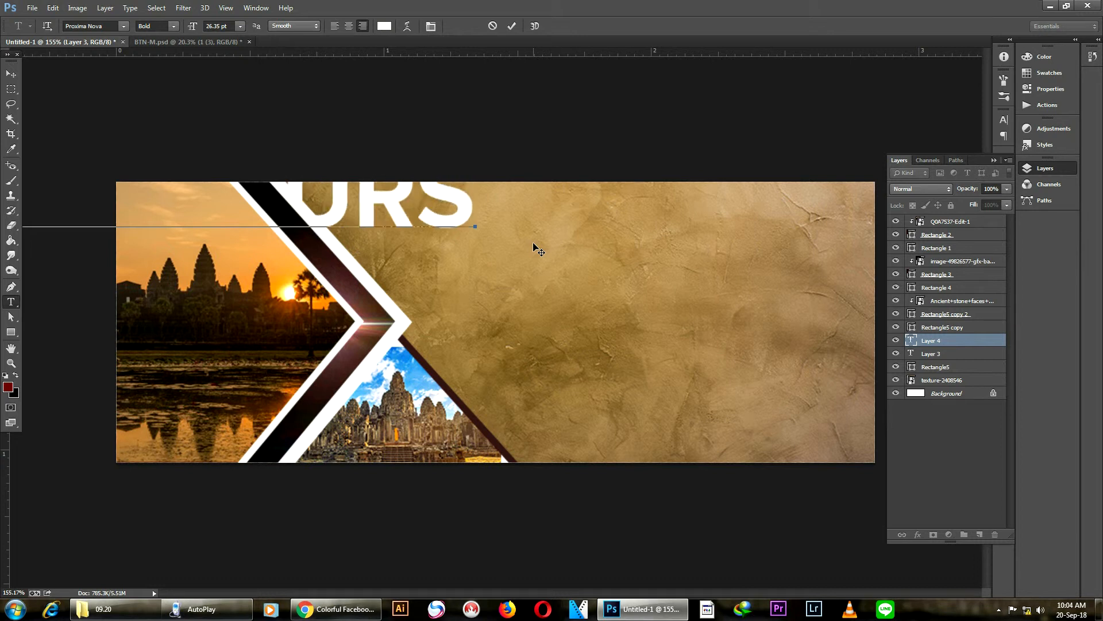
Move the SIEM REAP TOURS heading to the upper part of the textured area and scale it down to about 47.7%.
click(11, 73)
drag(463, 195, 843, 241)
key(ctrl+t)
drag(856, 298, 753, 232)
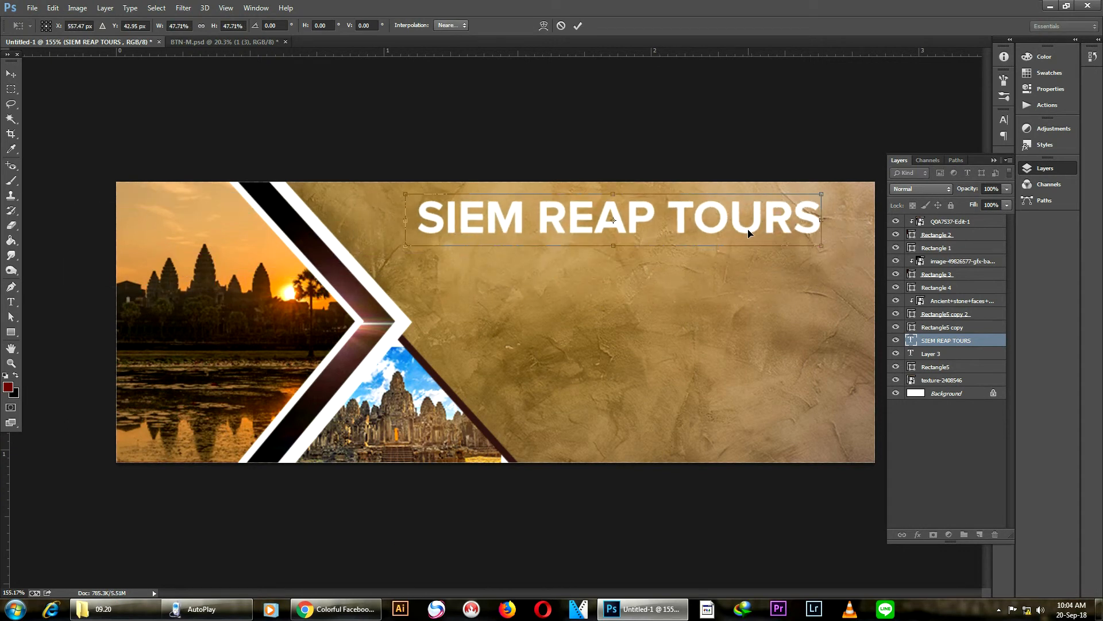
key(Return)
alt+scroll(695, 210, down, 3)
alt+scroll(673, 241, up, 4)
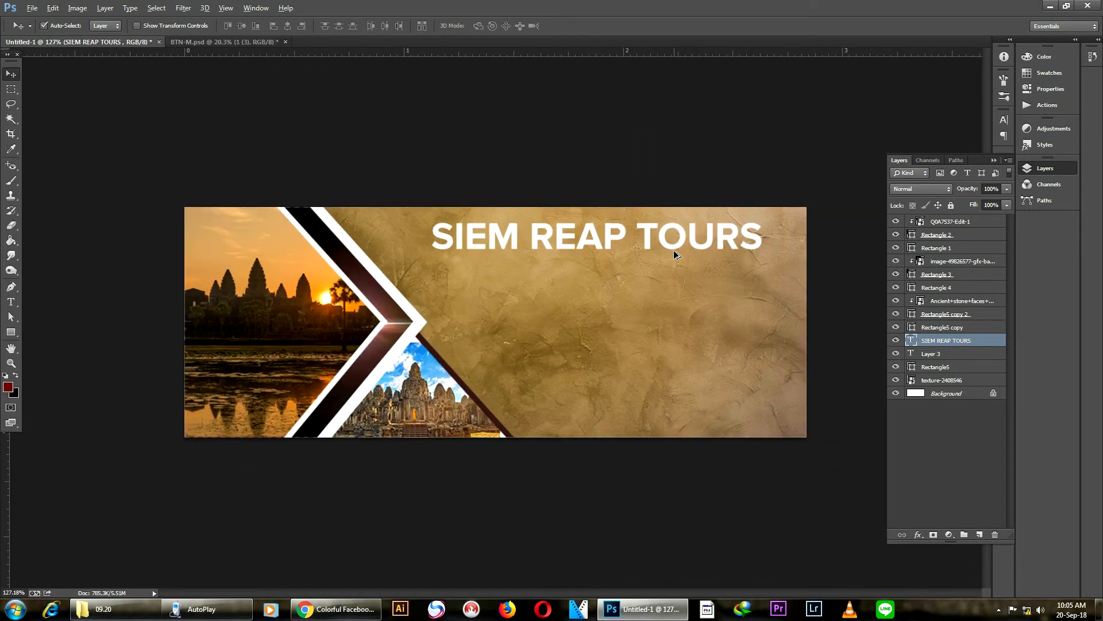
Recolor the SIEM REAP TOURS heading to near-black #1f0d0b, sampled from the dark chevron band.
click(679, 230)
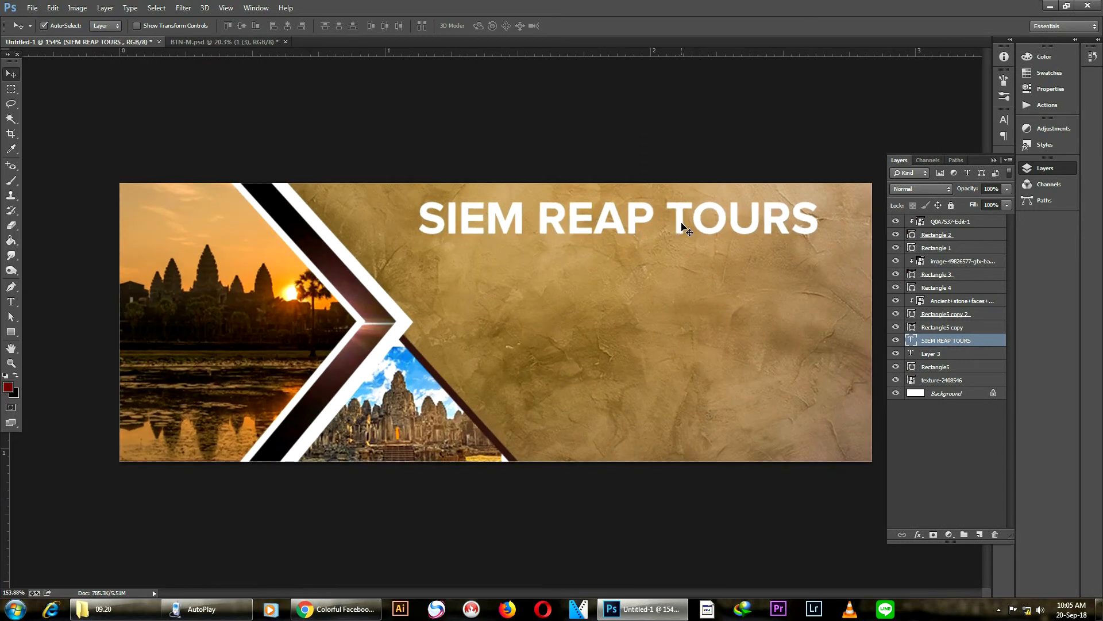
double_click(681, 231)
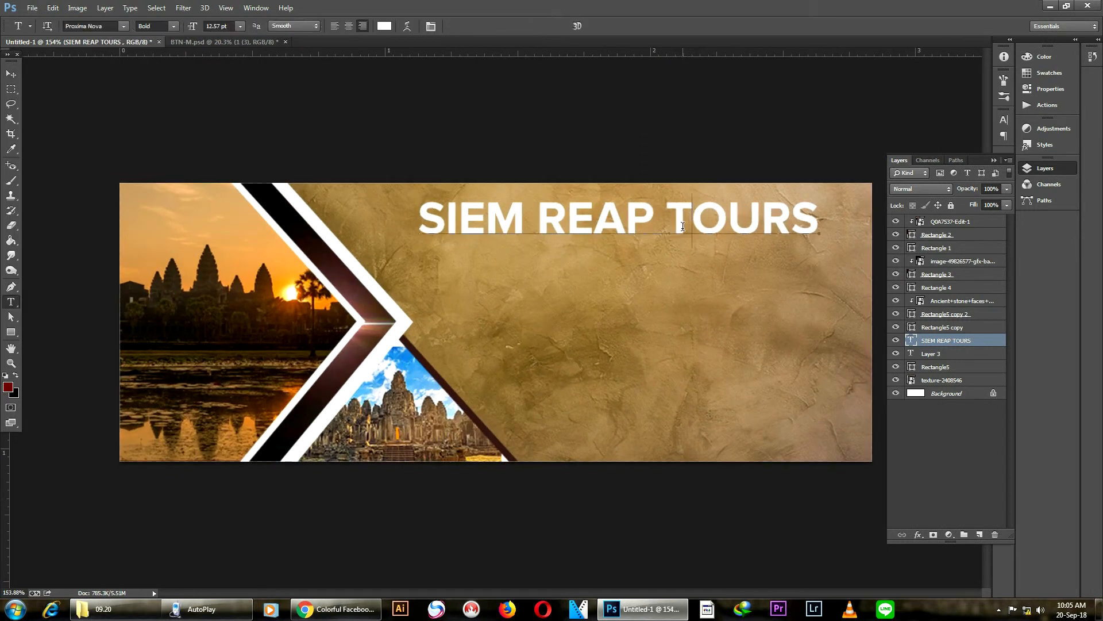
click(384, 26)
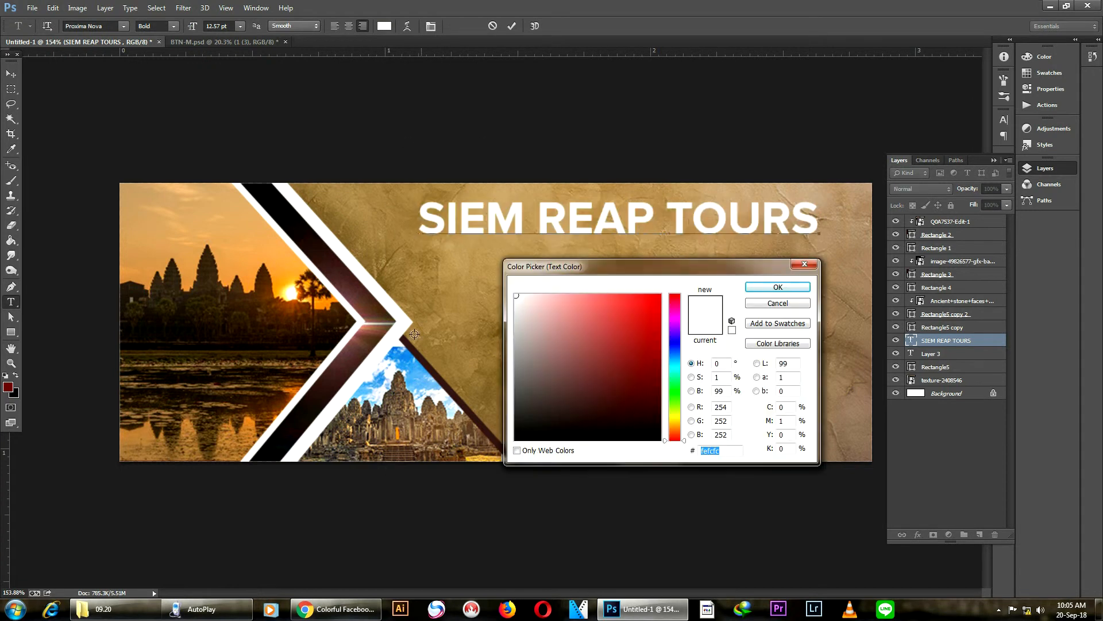
click(410, 363)
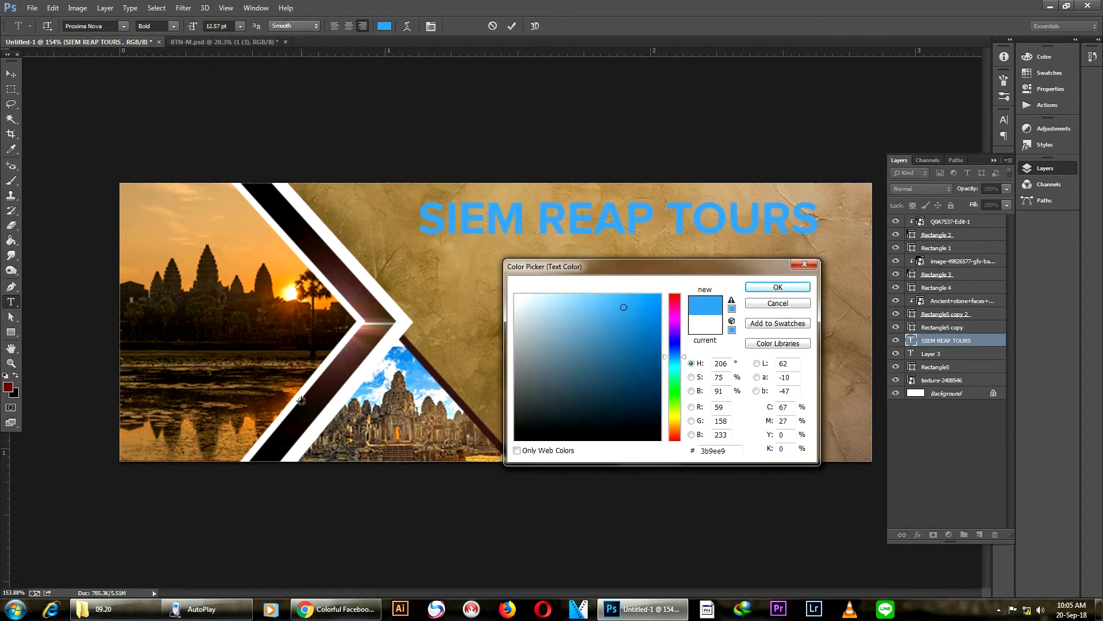
click(287, 434)
click(289, 432)
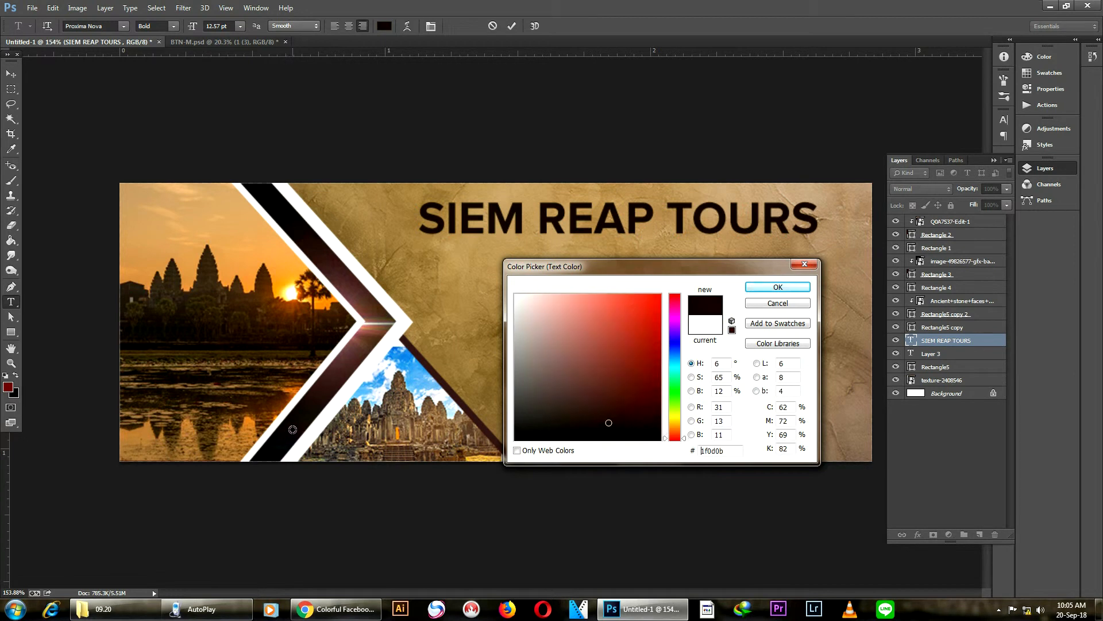
click(758, 290)
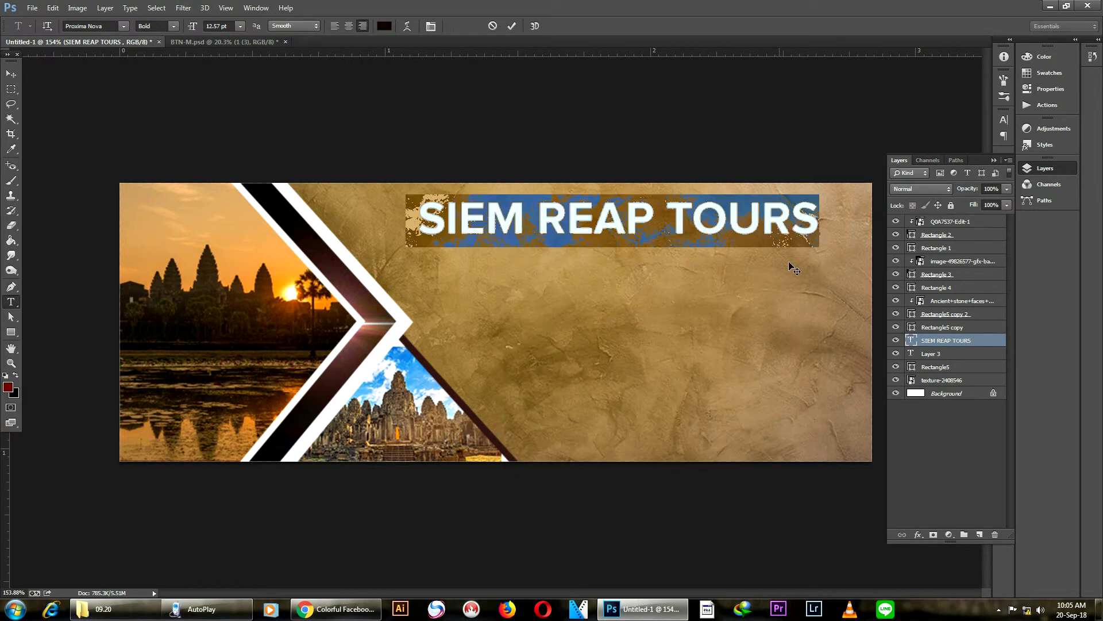
click(11, 74)
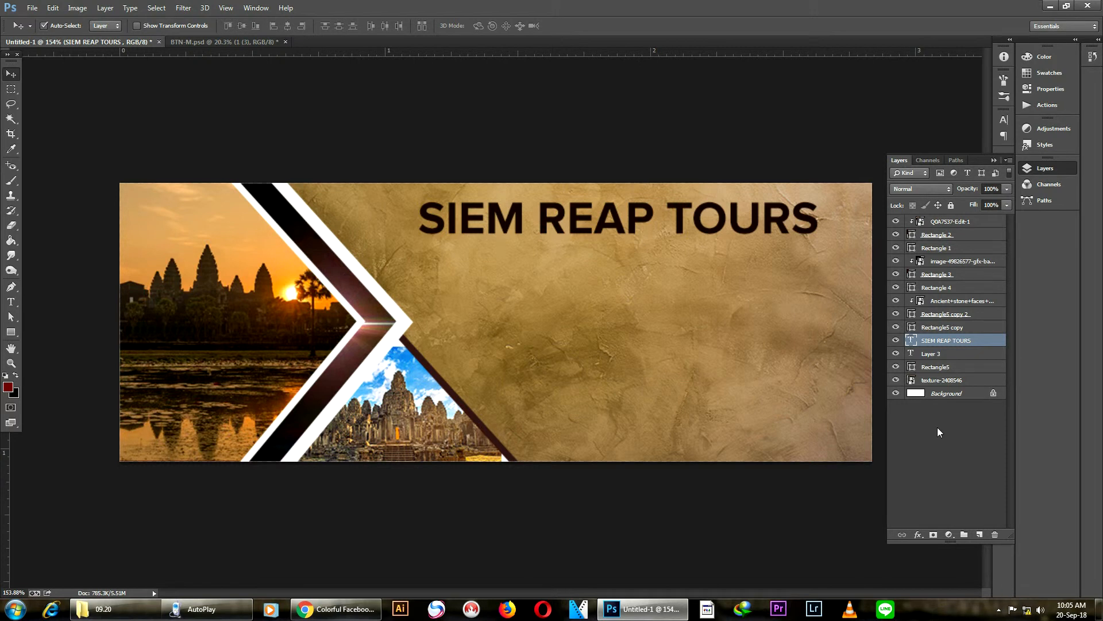
Give the SIEM REAP TOURS heading a 1 px white outside stroke and a drop shadow.
click(918, 535)
click(958, 395)
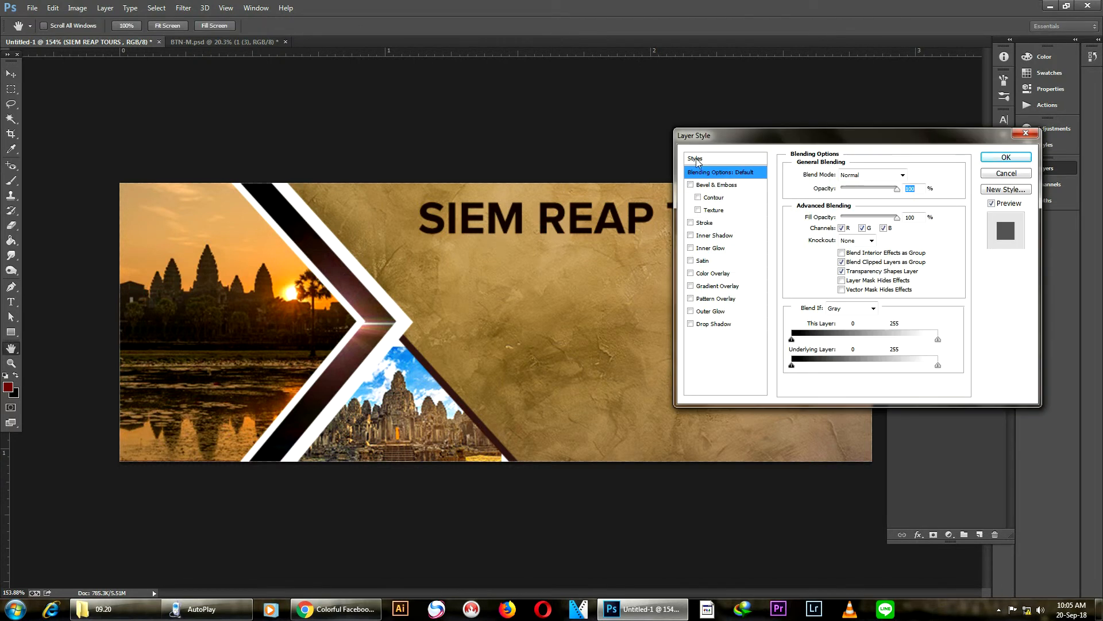
click(692, 223)
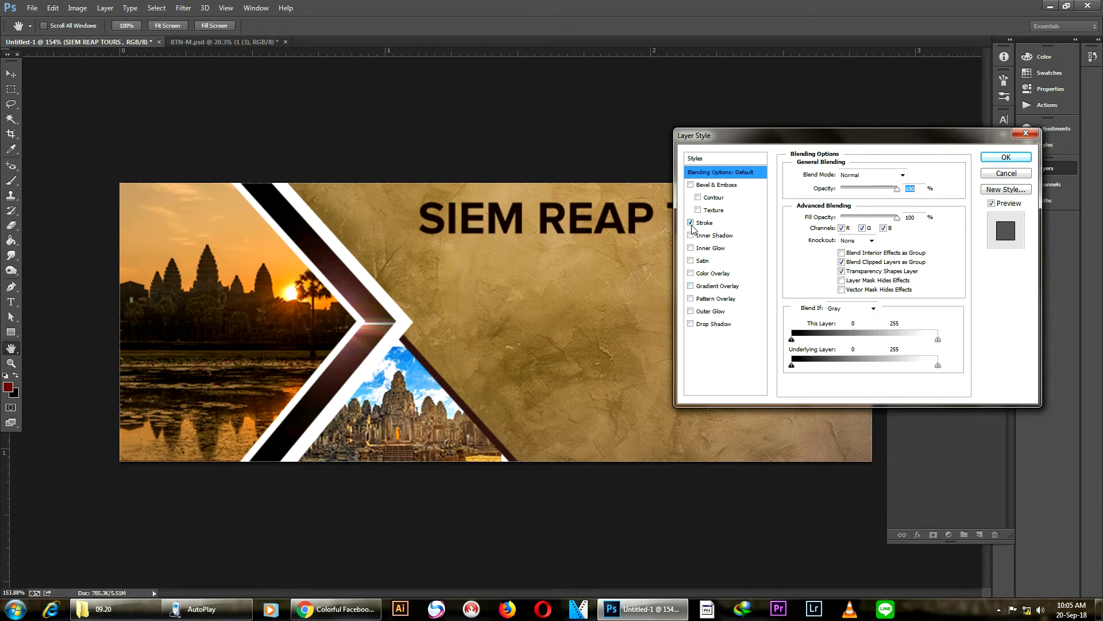
click(734, 224)
click(816, 252)
click(401, 314)
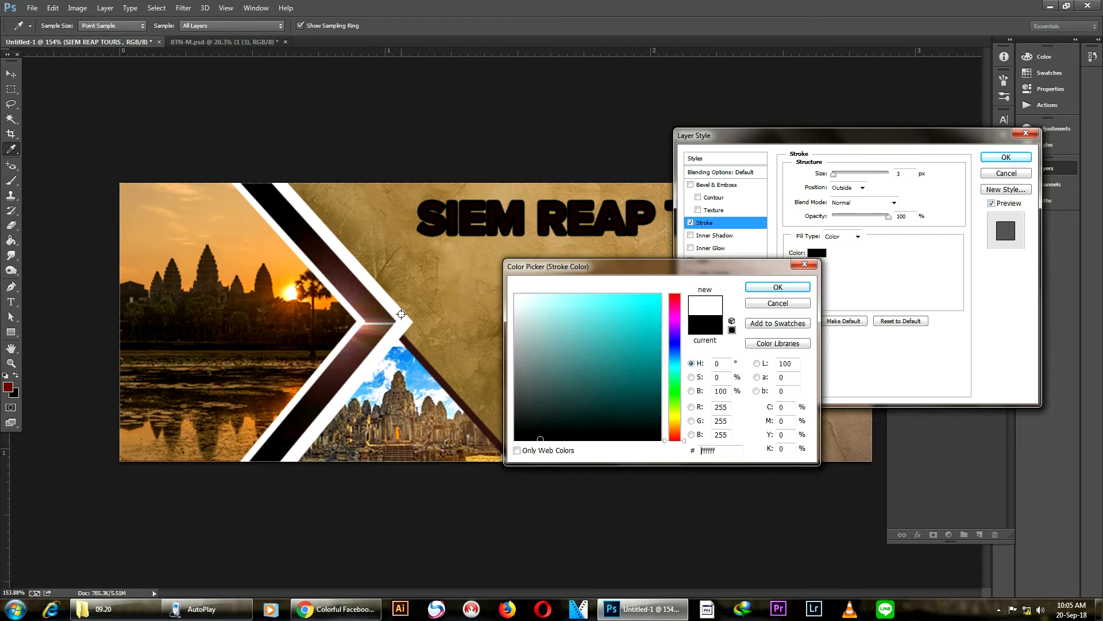
click(805, 289)
scroll(904, 175, down, 2)
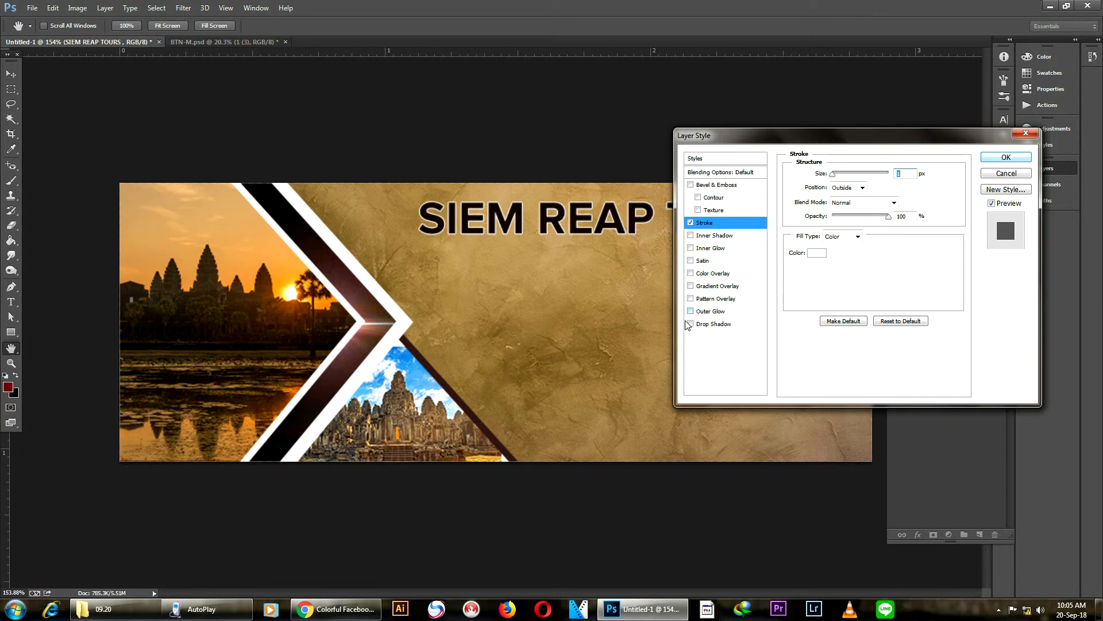
click(703, 329)
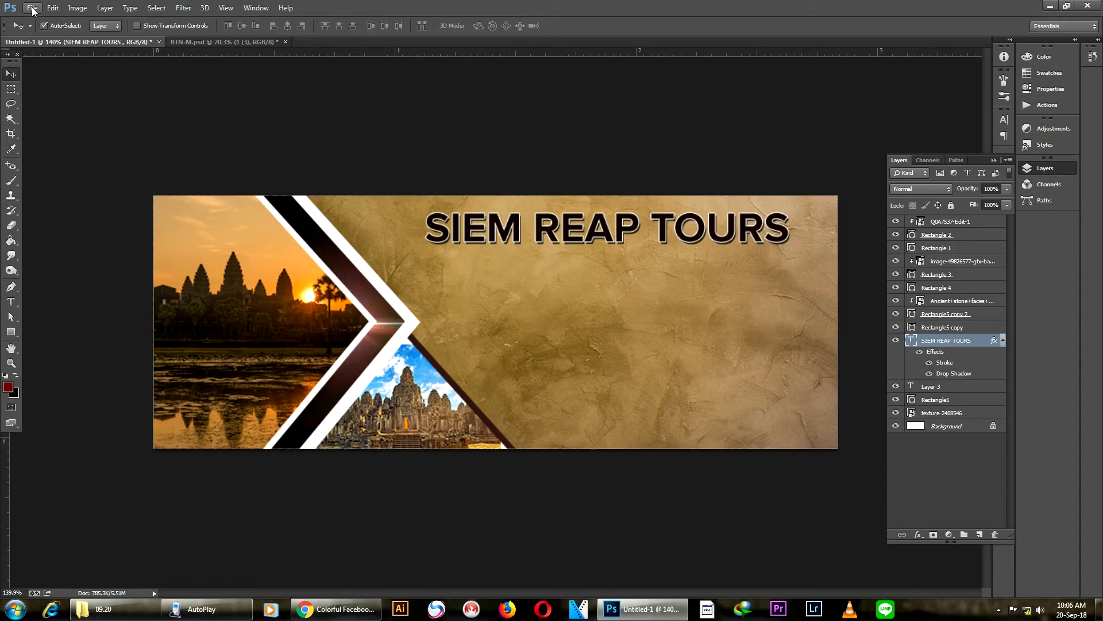
Place the blue lens flare image 3.jpg and move it over the textured area on the cover's right side.
click(32, 10)
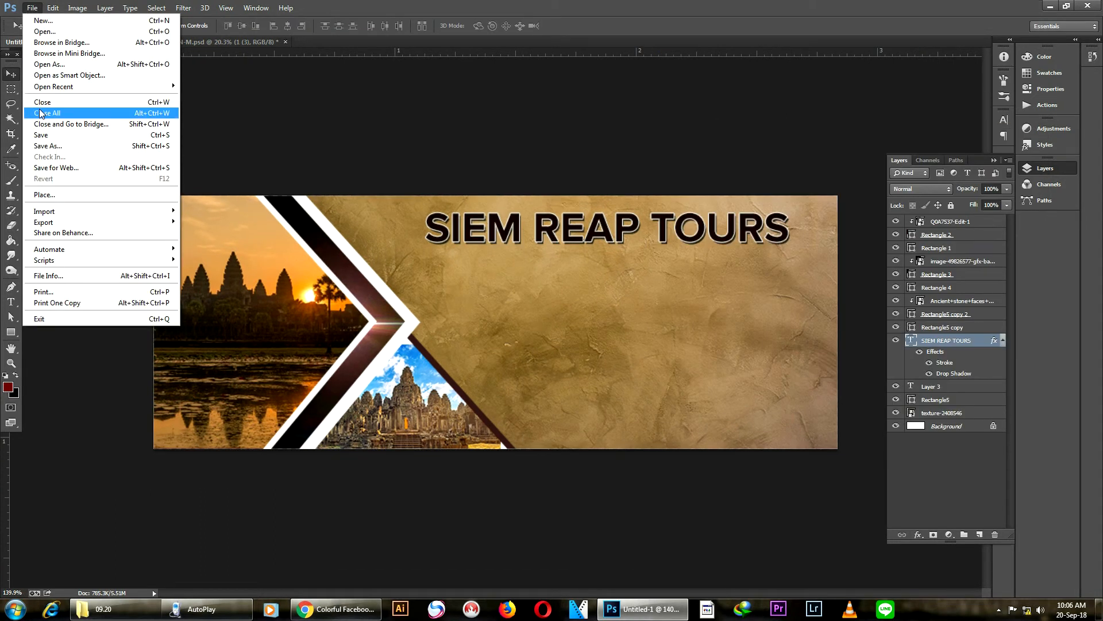
click(48, 196)
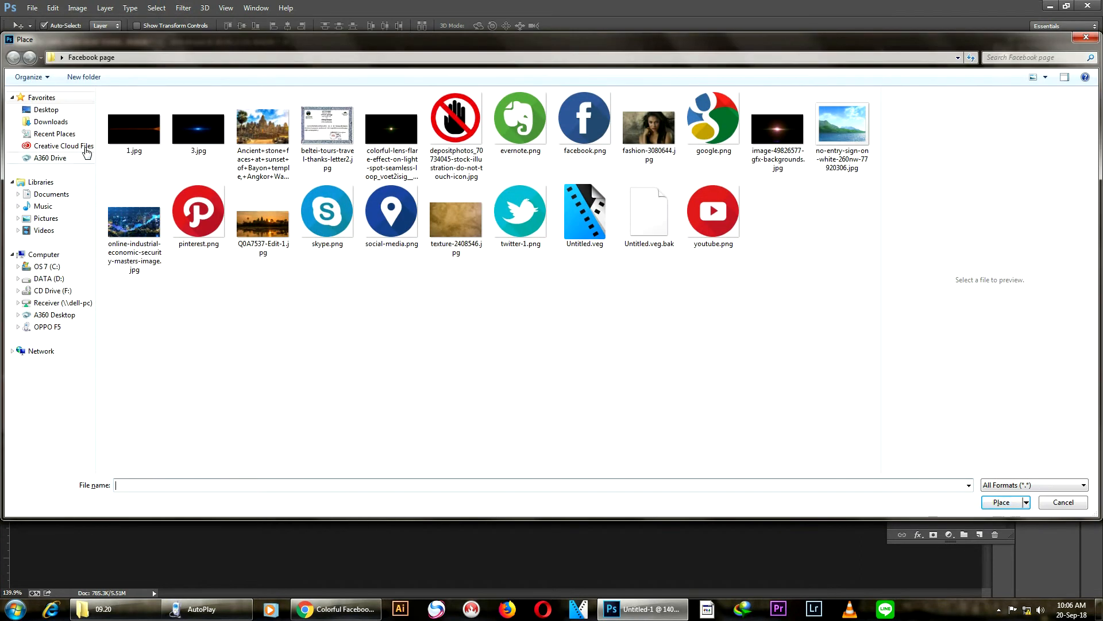
click(415, 138)
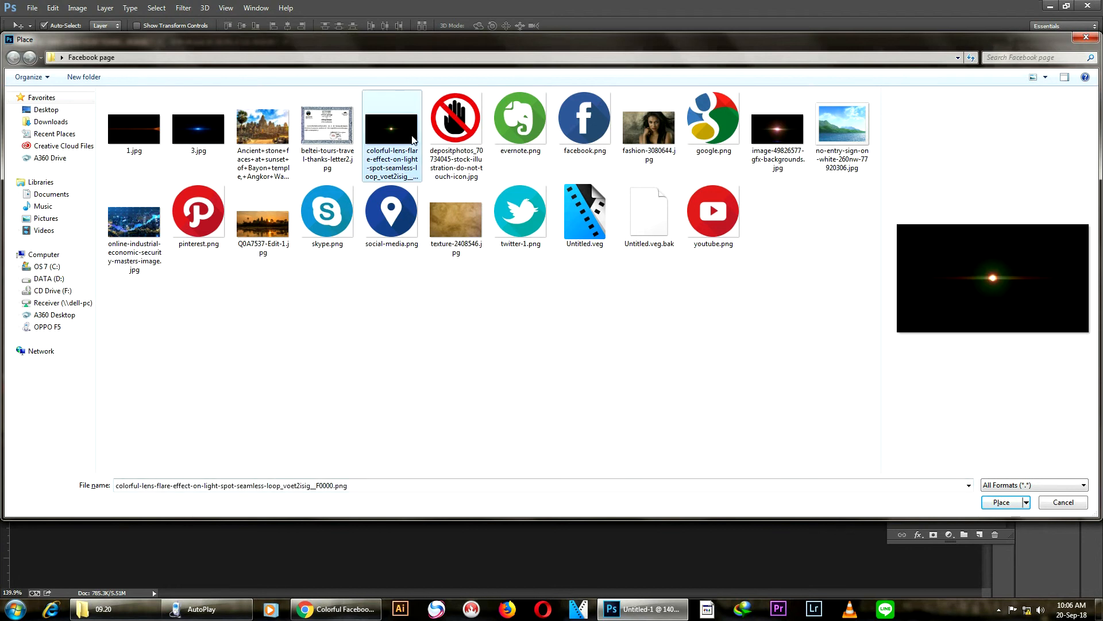
click(186, 122)
click(122, 138)
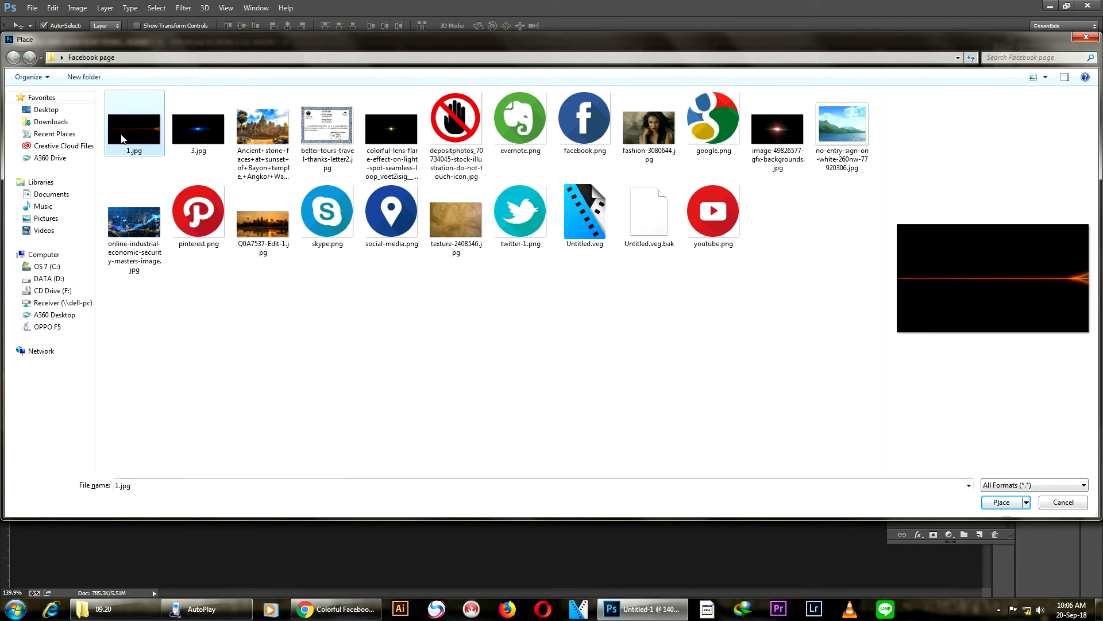
click(173, 128)
click(1028, 502)
drag(634, 328, 771, 288)
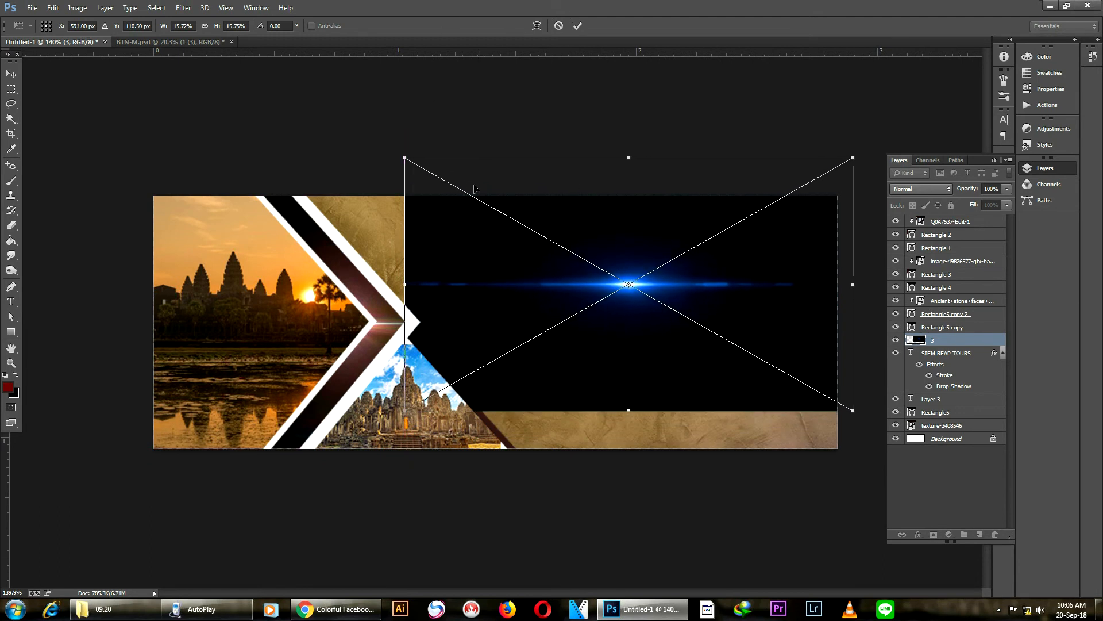
click(578, 26)
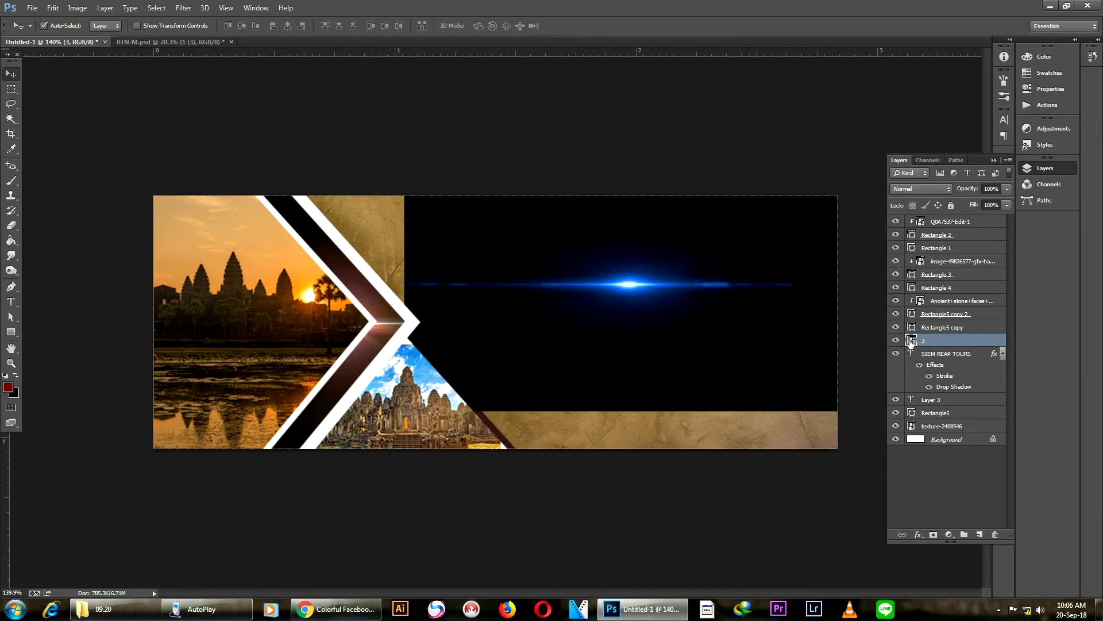
Set the lens flare layer's blend mode to Screen and position the flare centered just beneath the heading.
click(925, 189)
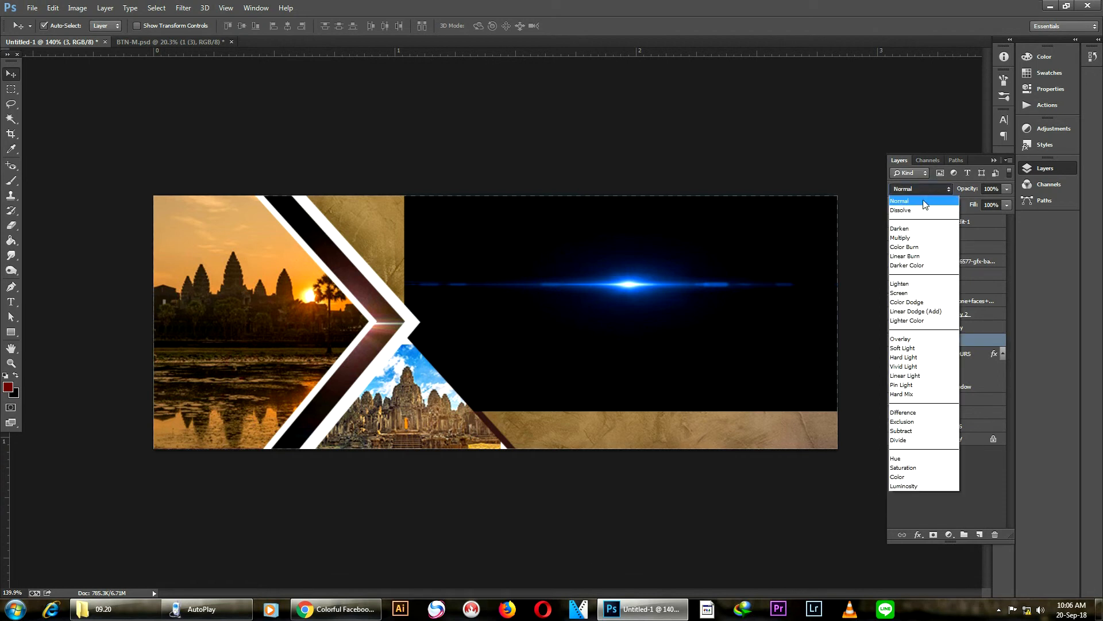
click(905, 293)
drag(610, 292, 614, 253)
key(Right)
key(Right)
key(Right)
key(Right)
key(Right)
key(Right)
key(Down)
key(Down)
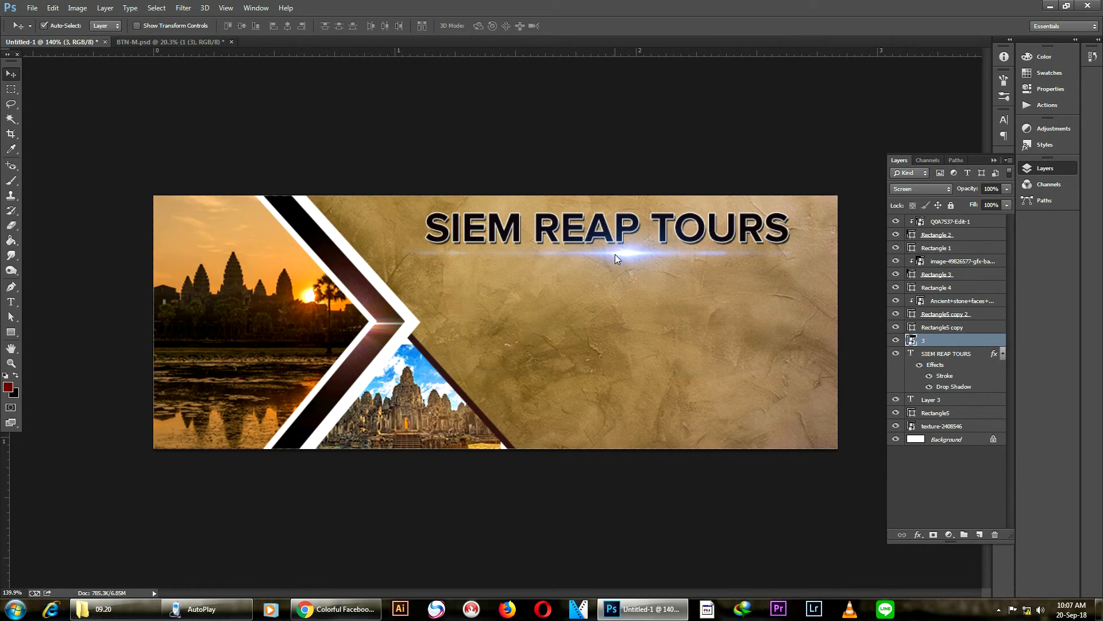
drag(615, 253, 614, 251)
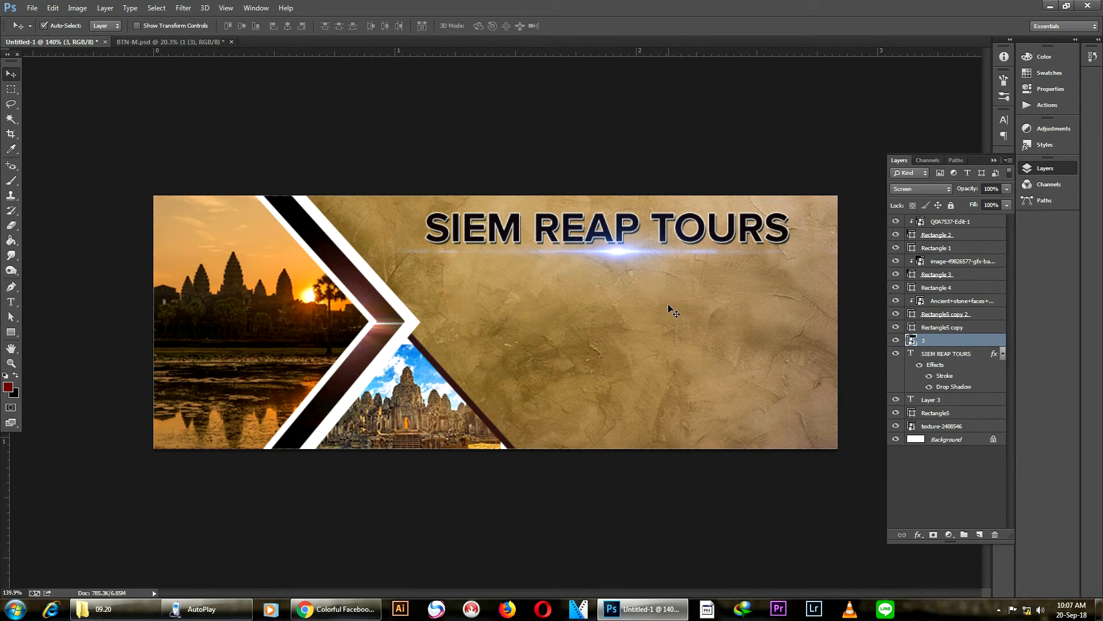
Scale the lens flare beneath the heading down to about 9.7%.
scroll(695, 315, down, 2)
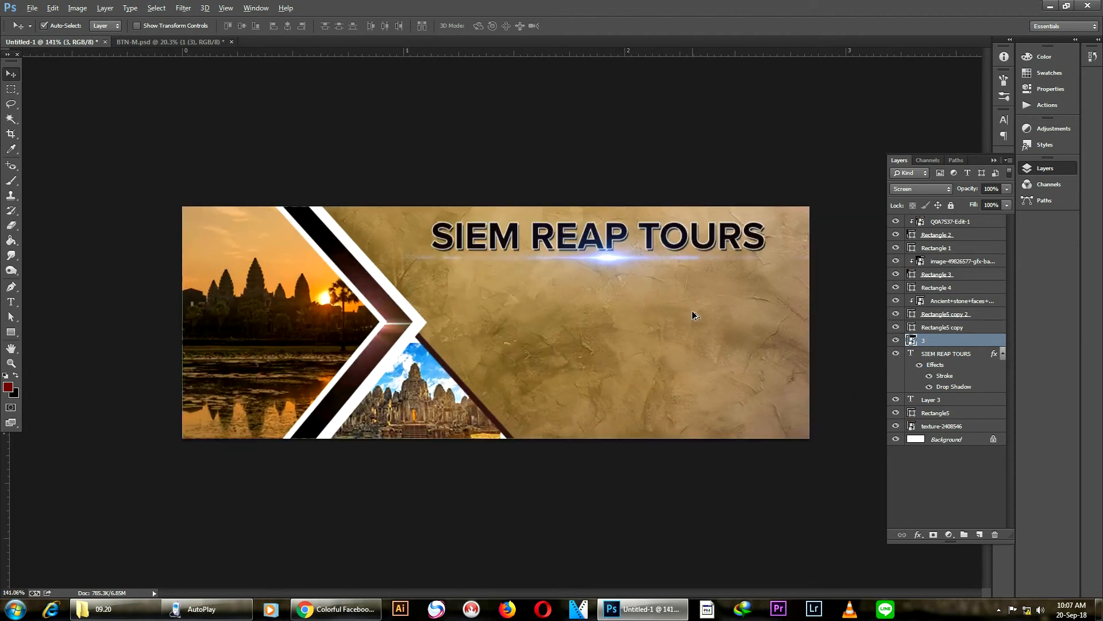
scroll(695, 315, up, 3)
key(ctrl+t)
drag(353, 62, 472, 124)
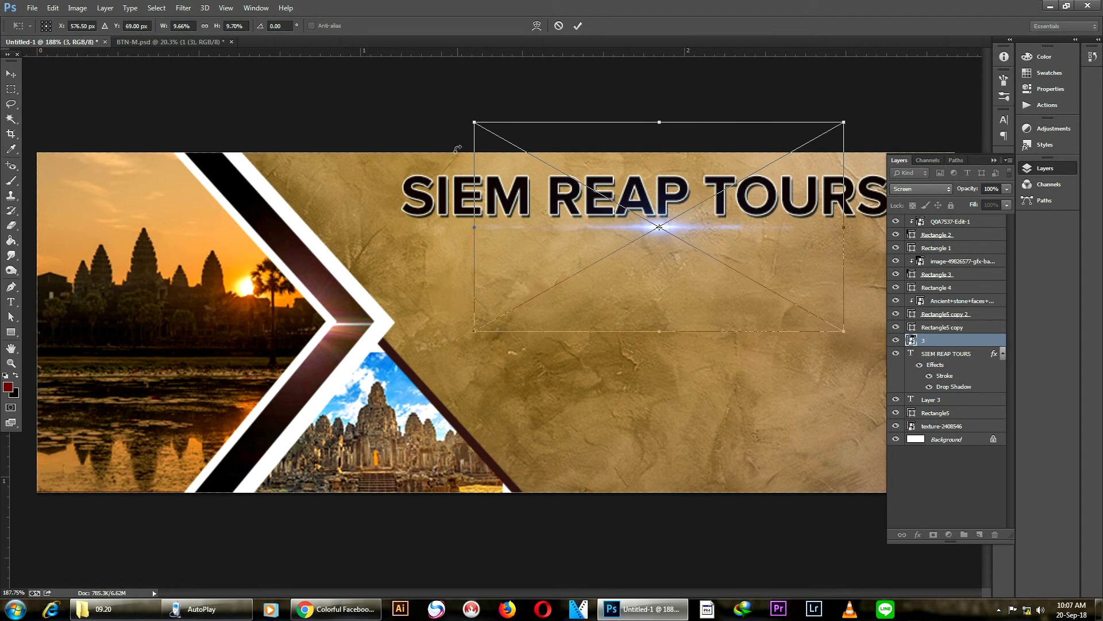
key(Return)
scroll(471, 173, down, 5)
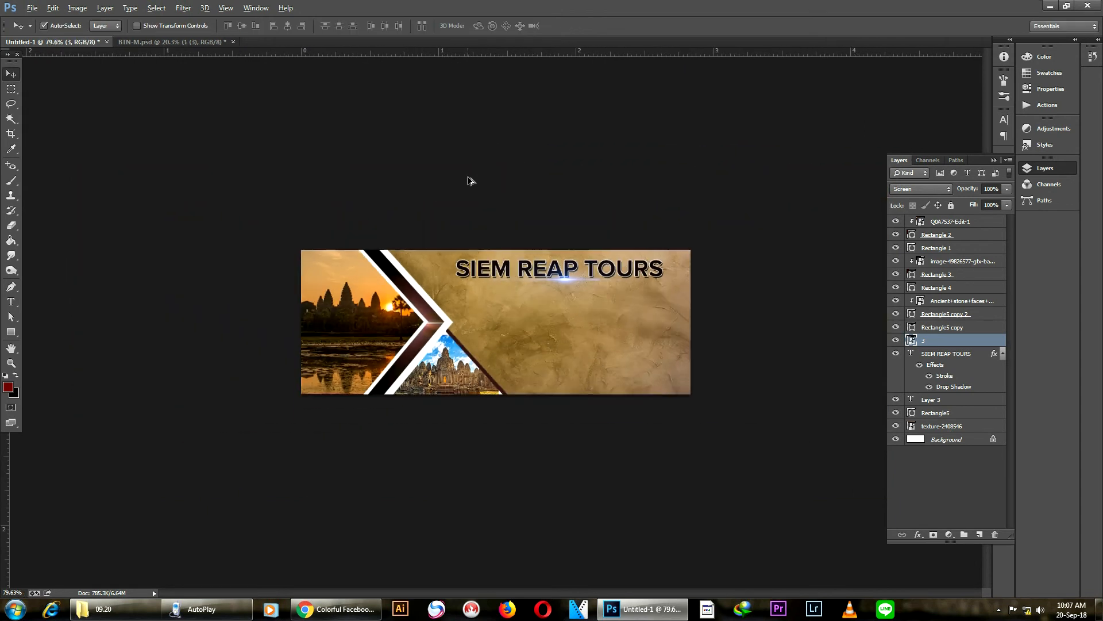
scroll(468, 177, up, 2)
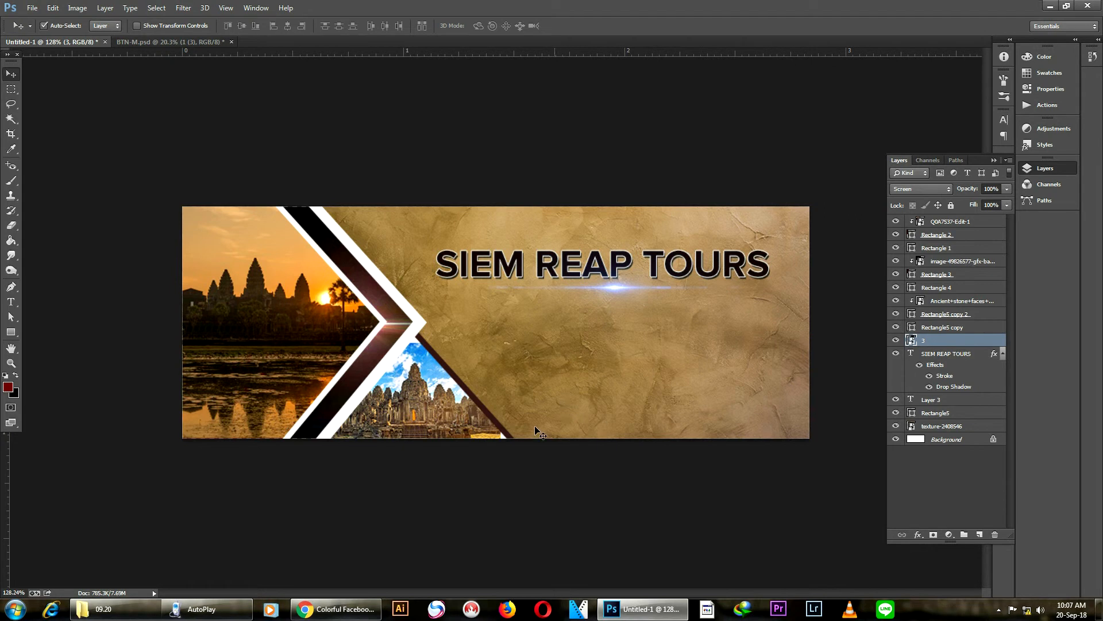
Add a horizontal guide just above the cover's lower edge and place the image youtube.png.
drag(745, 55, 690, 421)
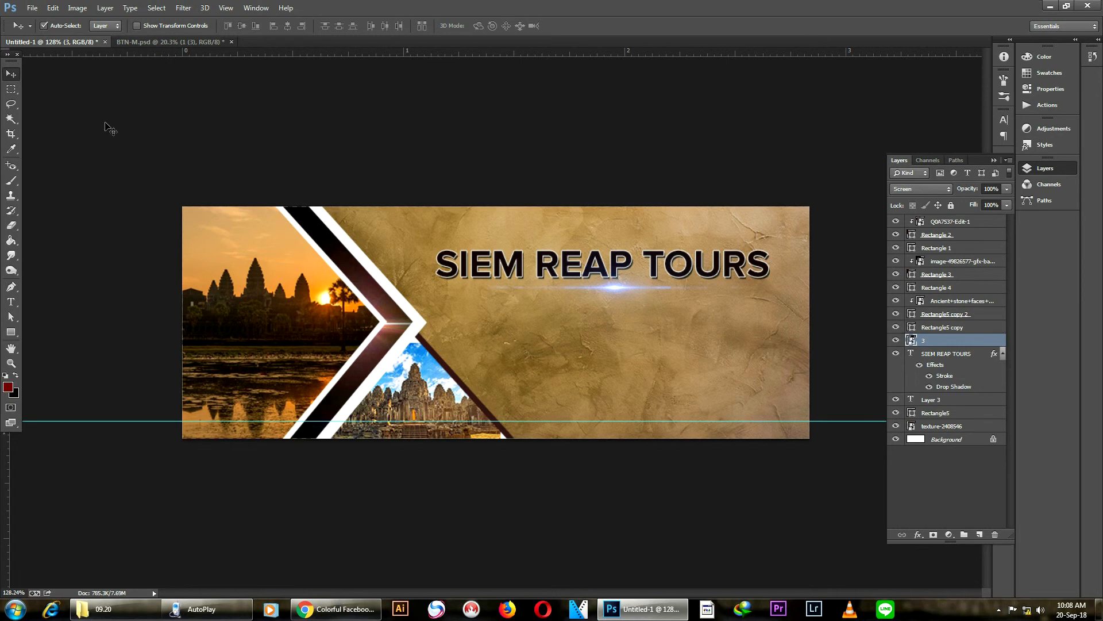
click(32, 8)
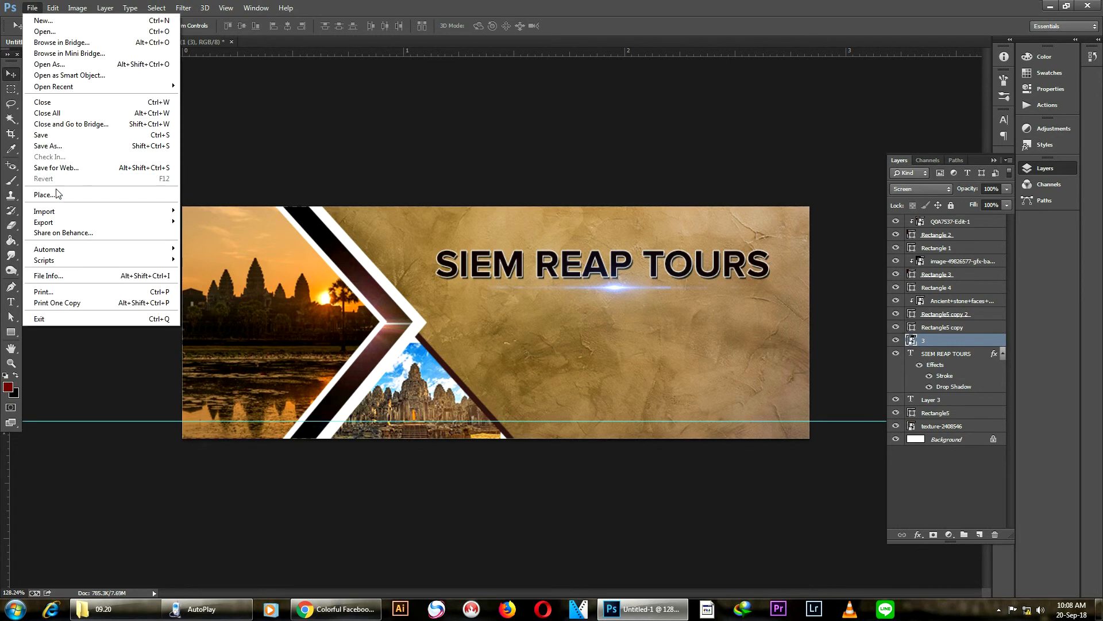
click(56, 194)
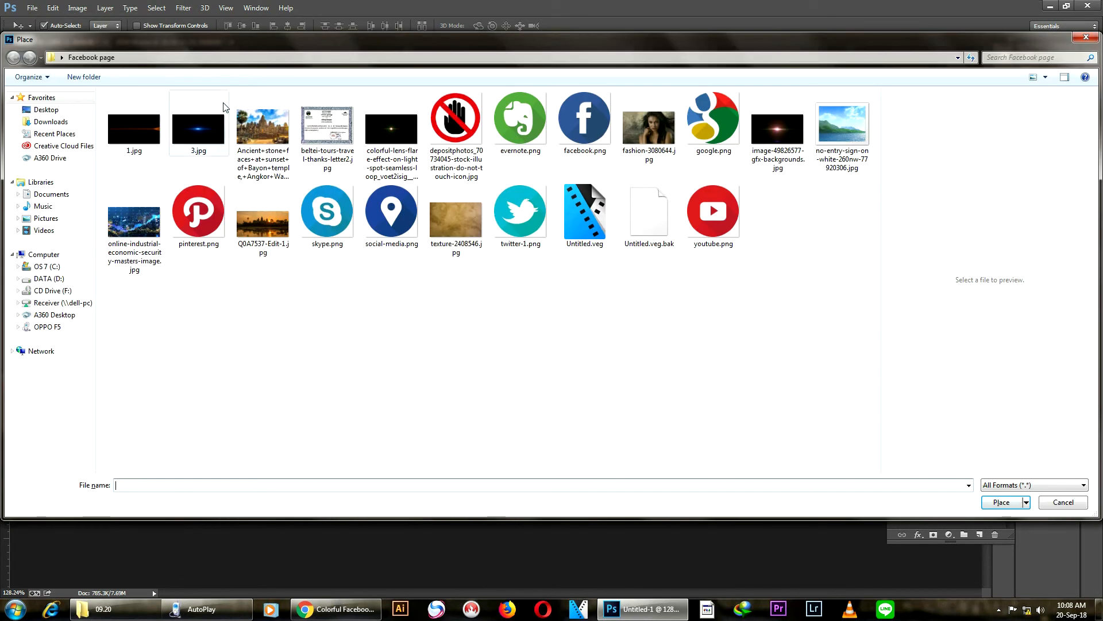
click(206, 235)
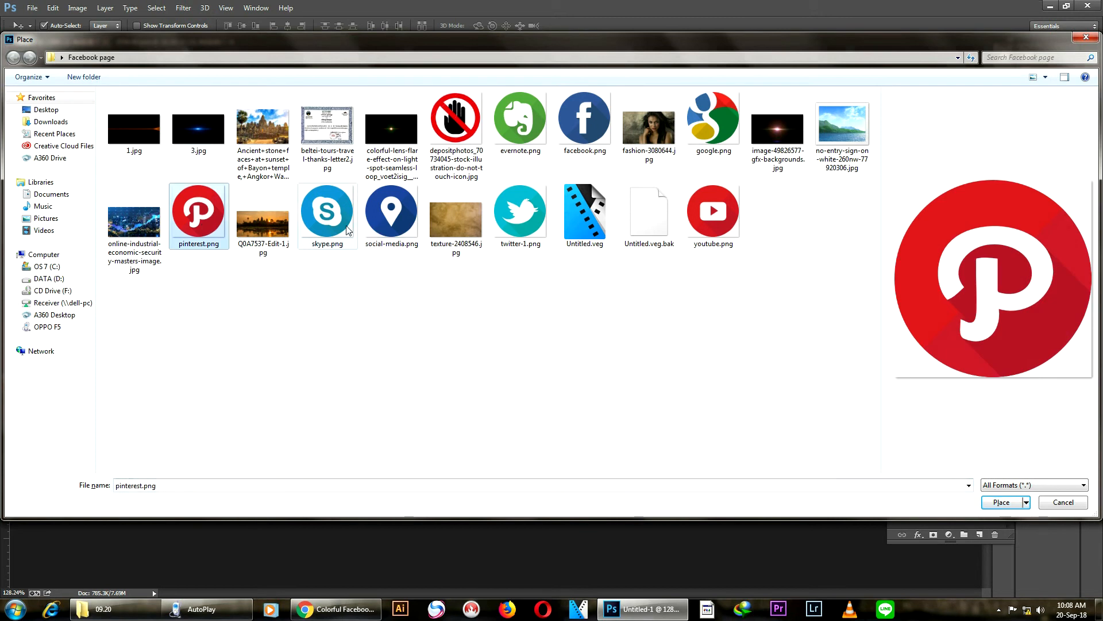
click(351, 229)
click(197, 212)
click(355, 224)
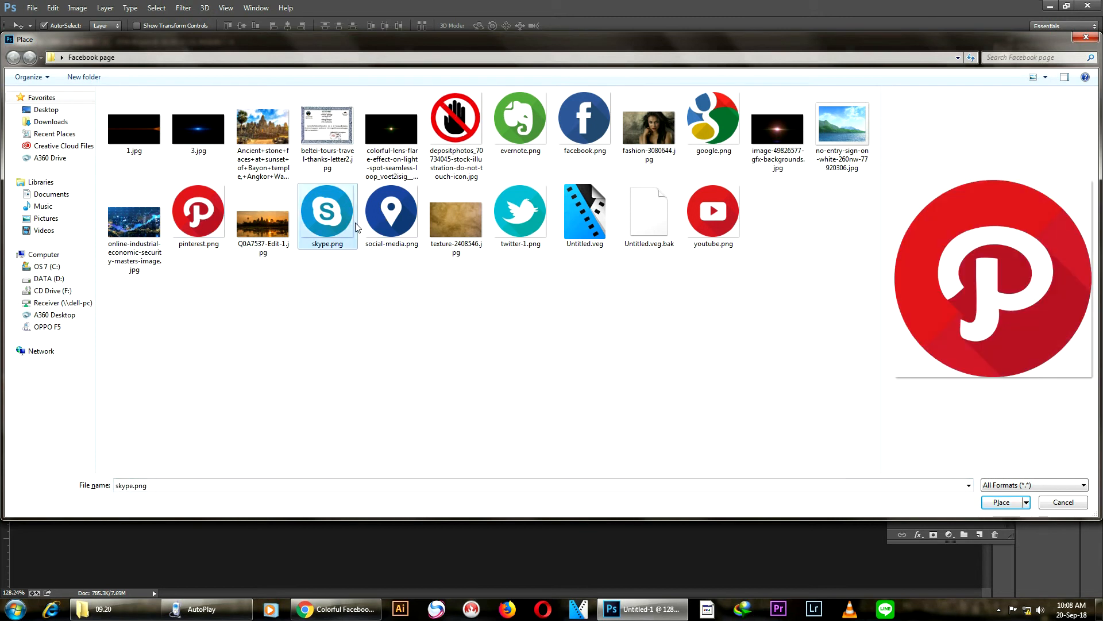
click(391, 214)
click(520, 214)
click(590, 141)
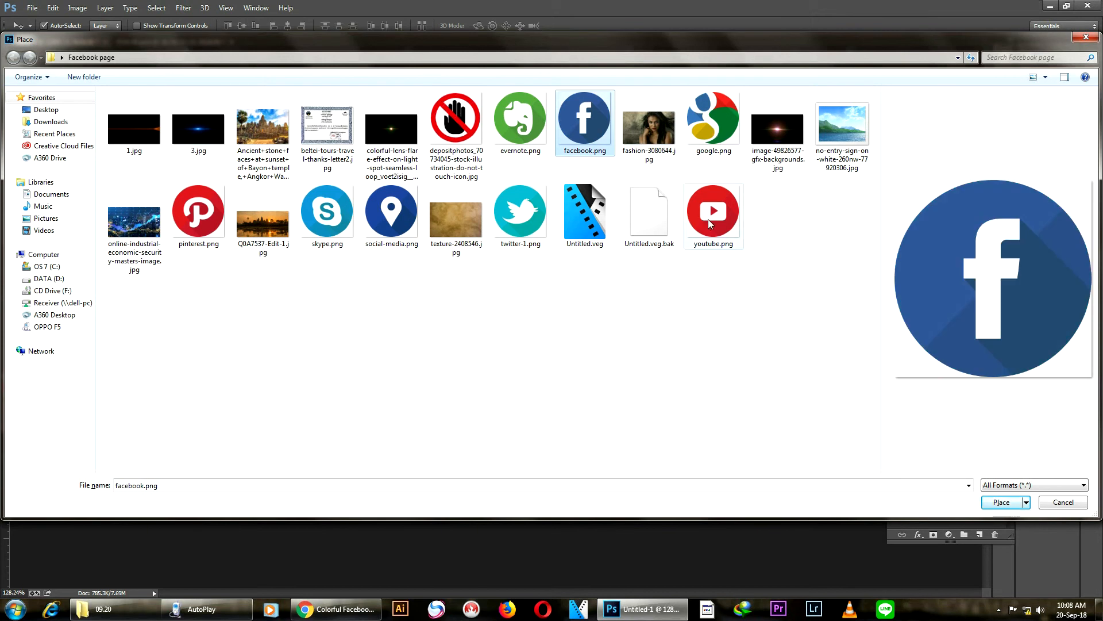
click(709, 222)
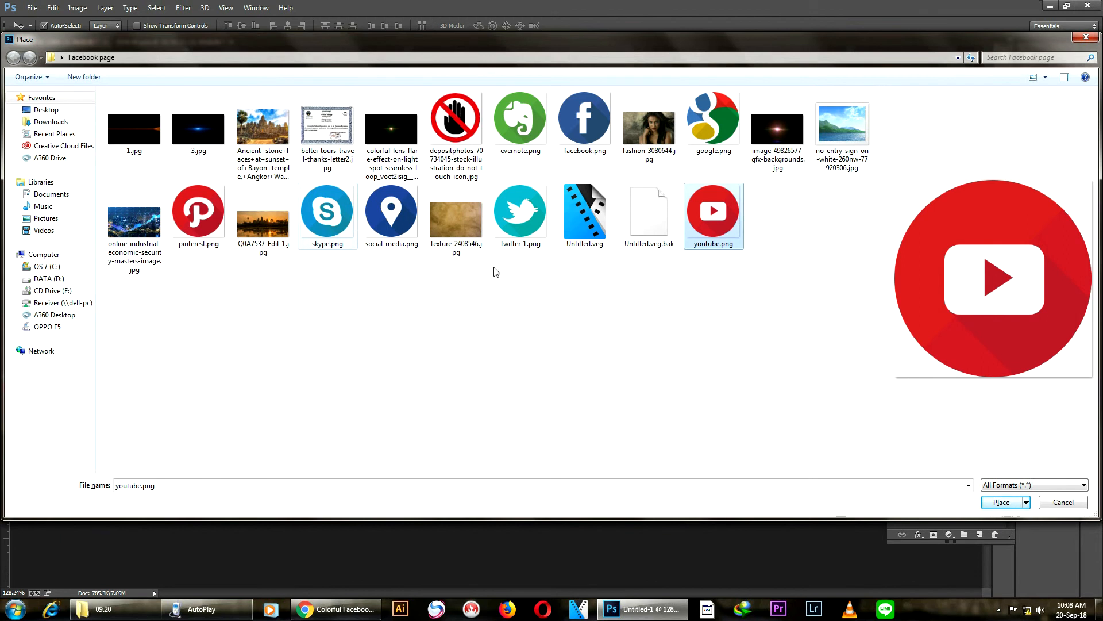
click(1005, 502)
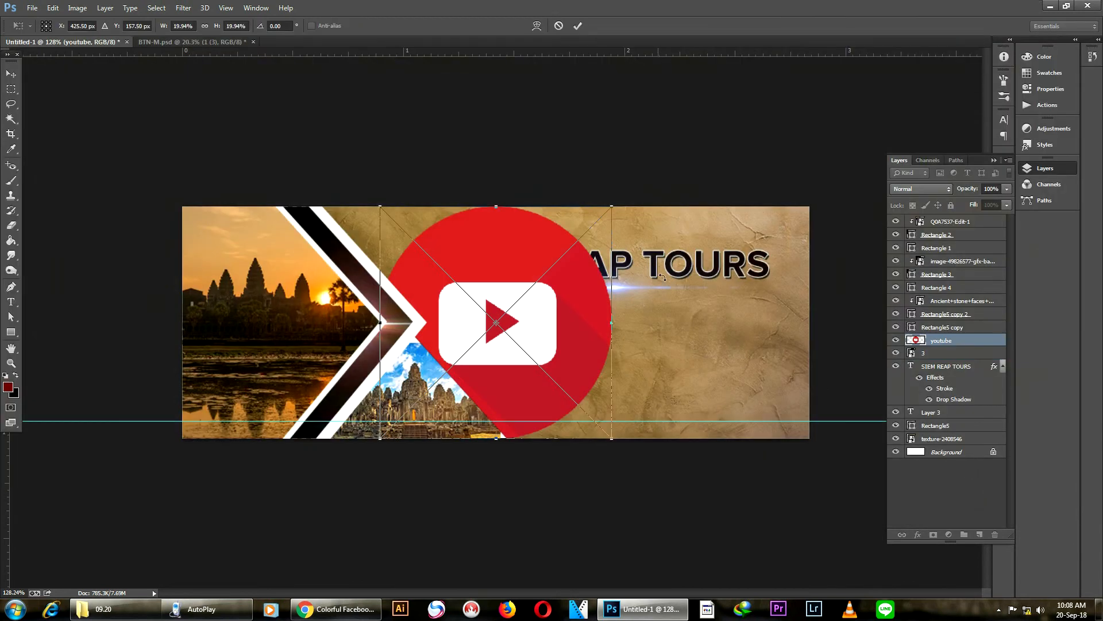
Scale the YouTube icon down to a small badge and position it just above the guide, beneath the lens flare.
drag(614, 206, 682, 361)
scroll(685, 406, up, 5)
drag(684, 409, 594, 262)
drag(669, 262, 560, 369)
key(Return)
scroll(698, 449, down, 3)
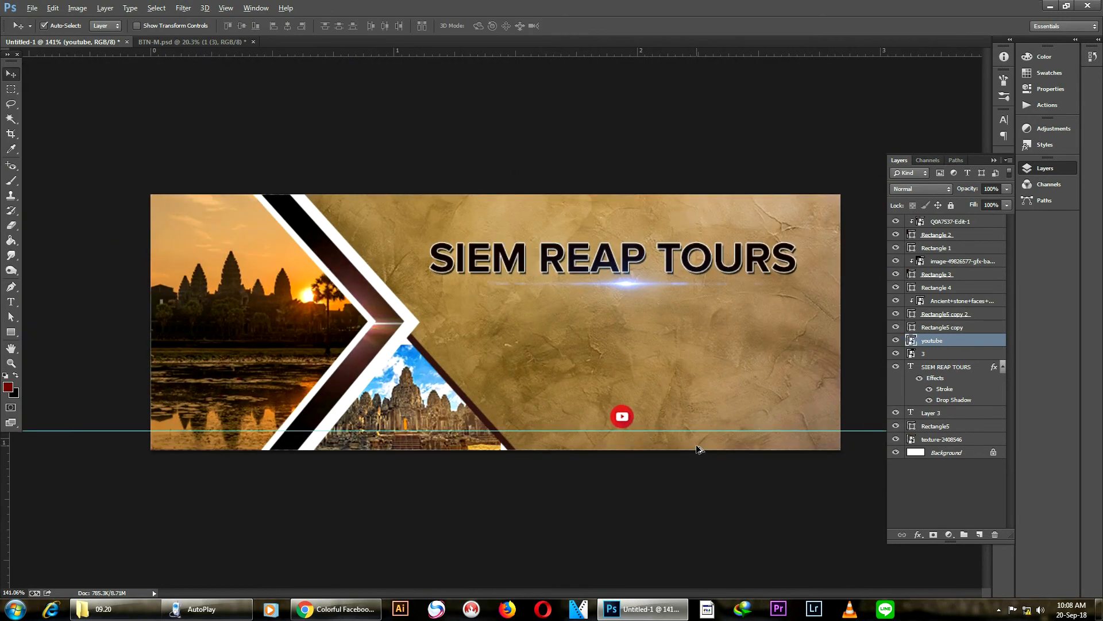
drag(646, 410, 649, 408)
key(Down)
scroll(693, 439, up, 3)
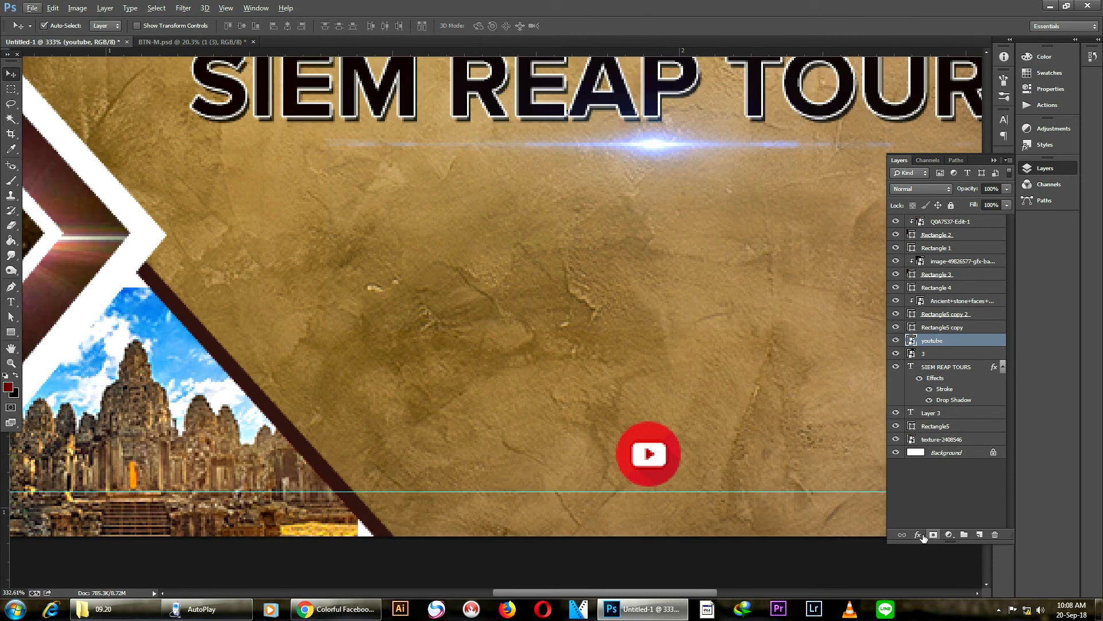
Add a 2 px white (ffffff) outside stroke to the YouTube icon.
click(918, 534)
click(933, 426)
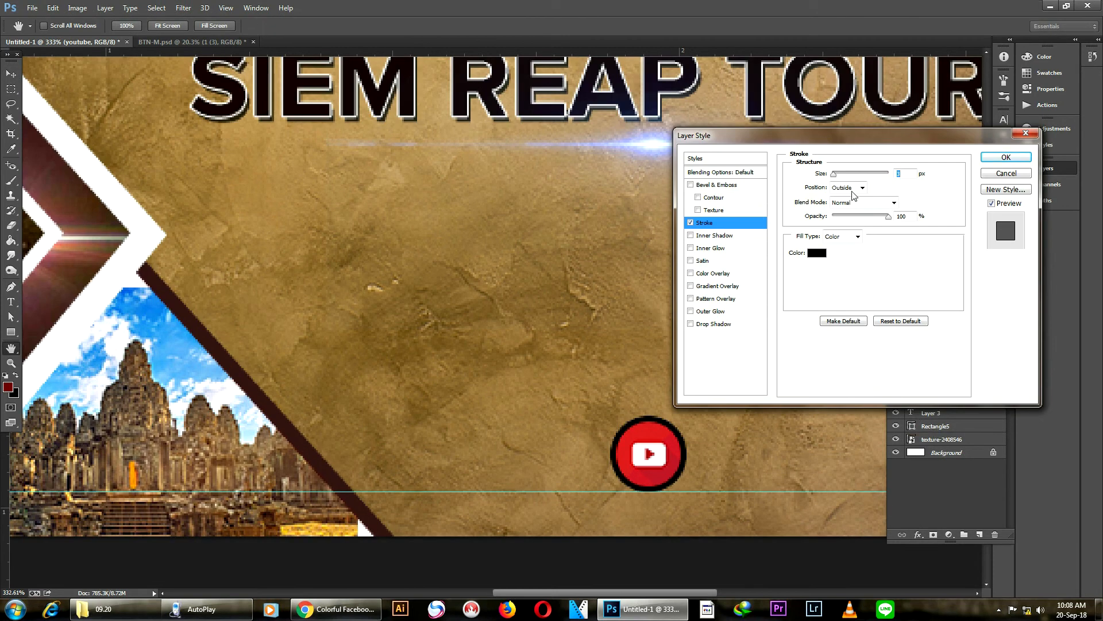
click(817, 252)
text(ffffff)
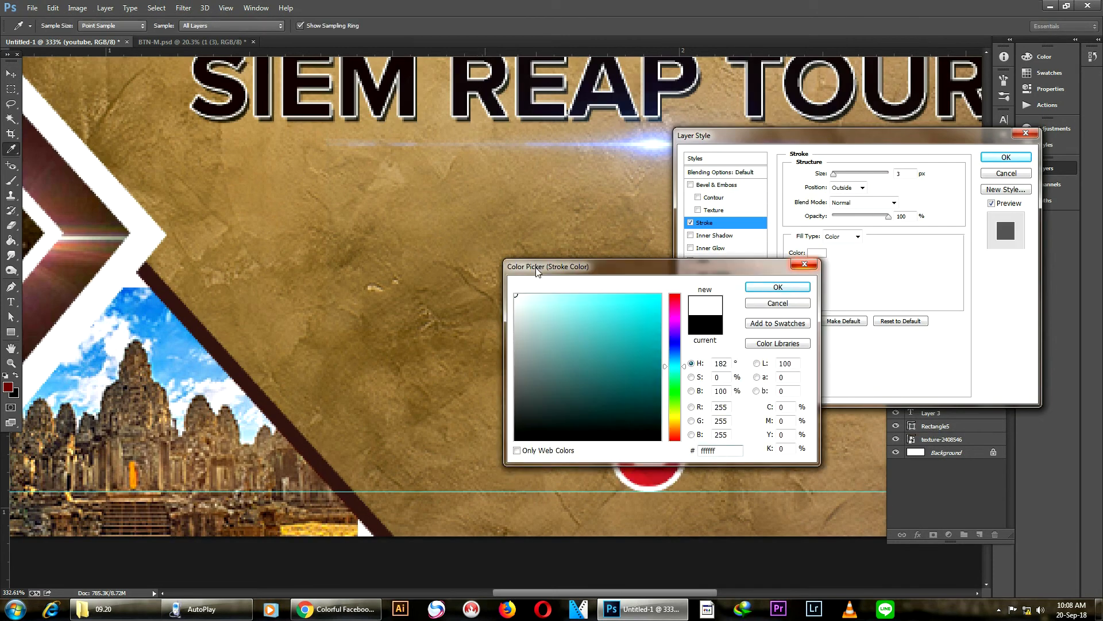
click(795, 289)
key(Down)
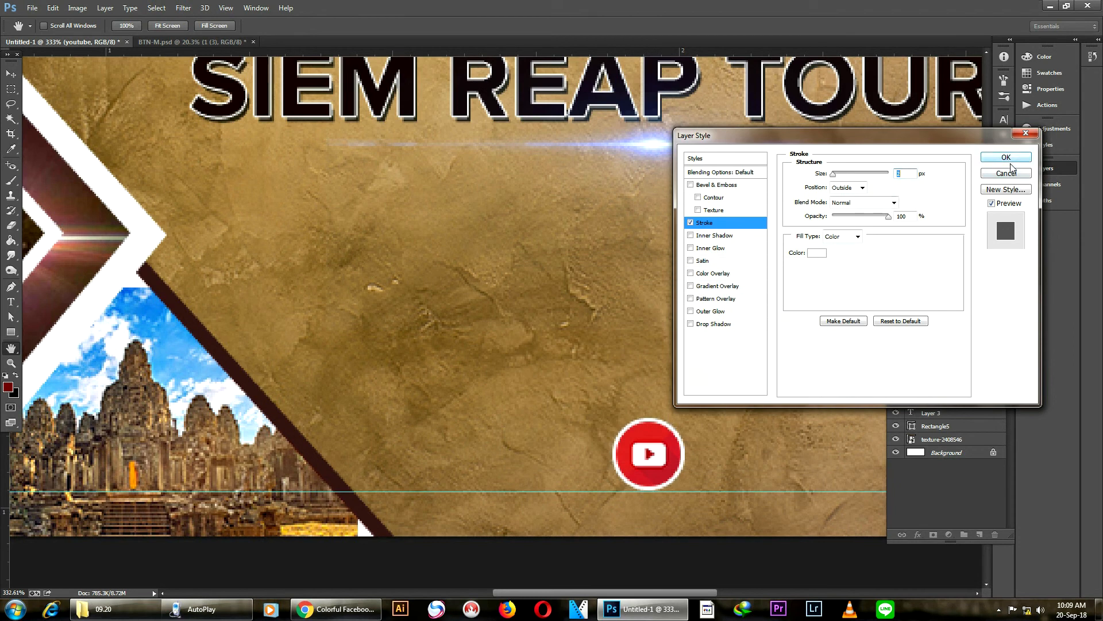
Add a drop shadow to the YouTube icon, adjusting its angle and shortening its distance.
click(730, 325)
mouse_move(835, 225)
mouse_down()
mouse_move(836, 241)
mouse_move(840, 204)
mouse_up()
click(843, 202)
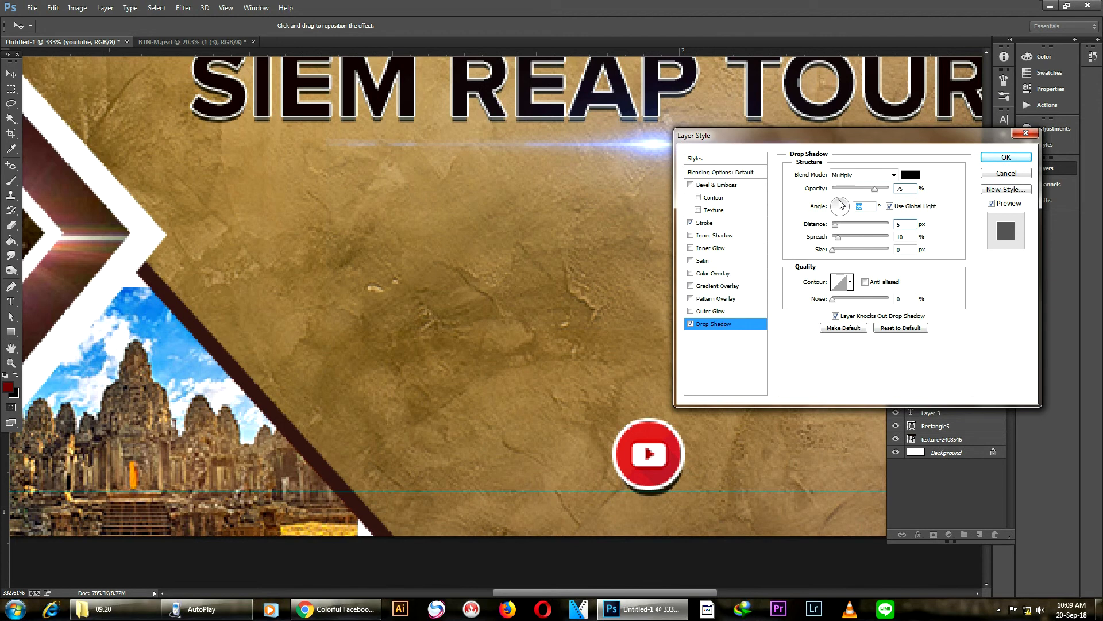
double_click(904, 224)
key(Down)
click(995, 160)
scroll(646, 307, down, 10)
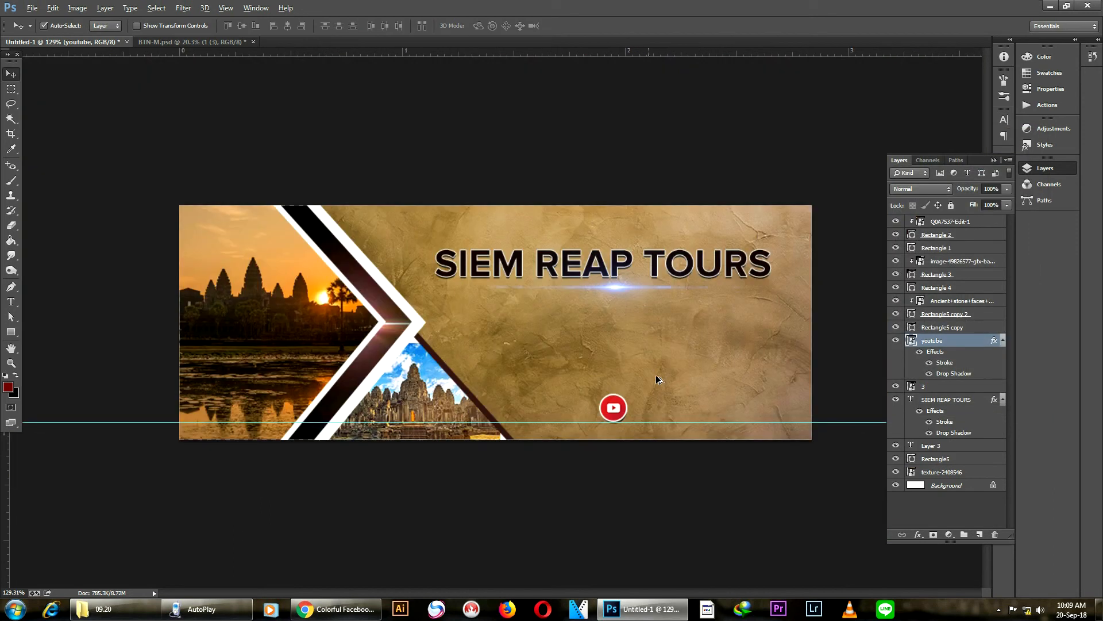
click(679, 497)
drag(825, 421, 810, 452)
key(ctrl+z)
scroll(798, 451, up, 2)
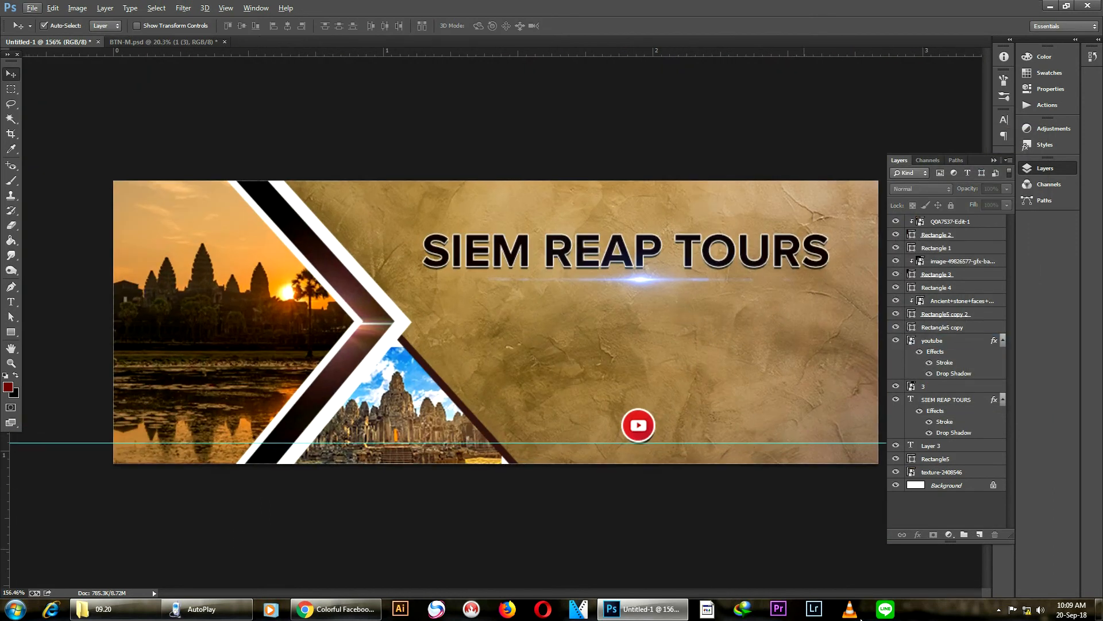
Place the image twitter-1.png on the cover.
click(32, 8)
click(46, 198)
click(520, 213)
click(1002, 503)
drag(631, 181, 632, 424)
key(ctrl+alt+z)
key(ctrl+shift+z)
key(ctrl+shift+z)
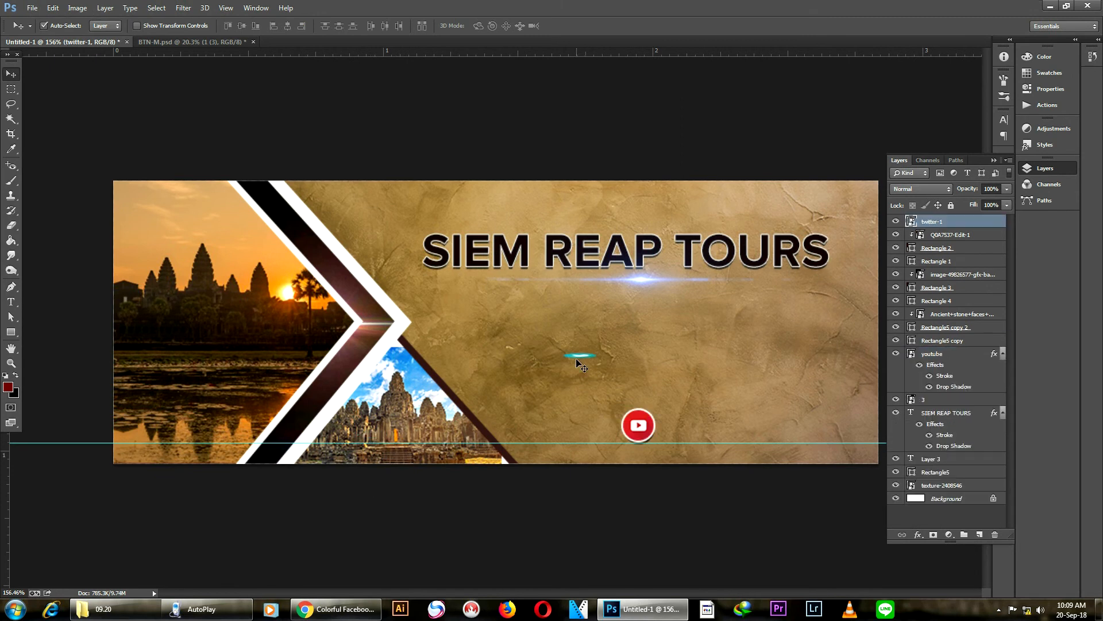
Scale the Twitter icon down proportionally to about the YouTube icon's size and move it near that icon.
key(ctrl+t)
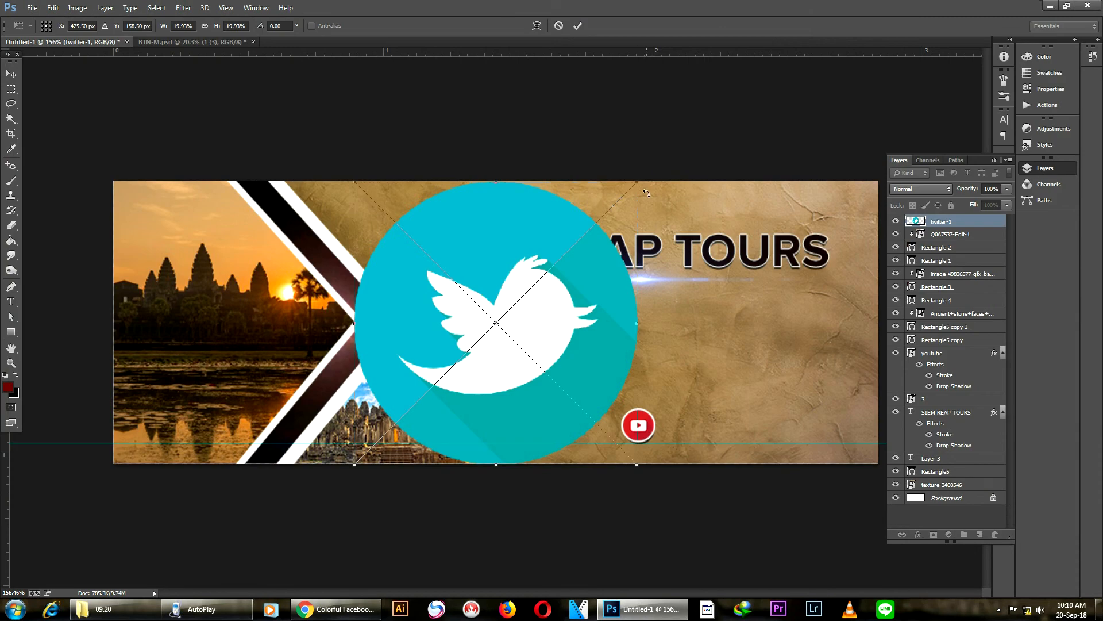
drag(406, 419, 622, 337)
scroll(785, 404, up, 3)
drag(625, 326, 578, 373)
drag(565, 397, 548, 394)
Add a horizontal guide along the YouTube icon's upper edge and fit the Twitter icon between both guides, right of YouTube.
drag(902, 53, 781, 362)
scroll(569, 392, up, 1)
drag(568, 398, 578, 390)
drag(570, 442, 572, 442)
drag(552, 433, 582, 435)
key(Return)
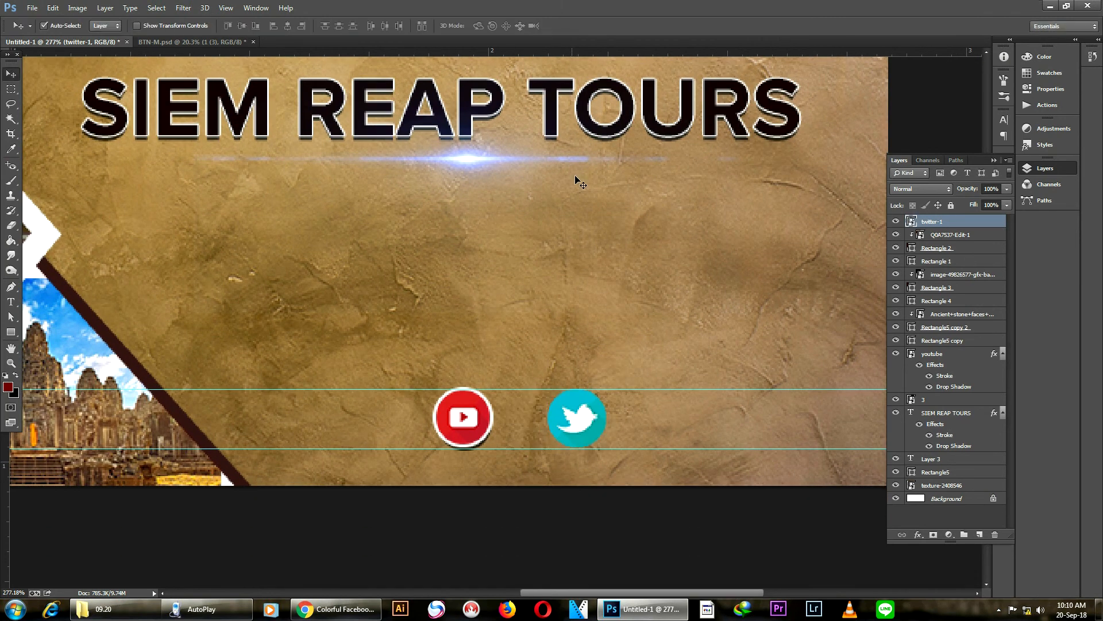
Place skype.png, scaled down to match the other icons, between the guides to the right of the Twitter icon.
click(32, 8)
click(74, 196)
click(328, 219)
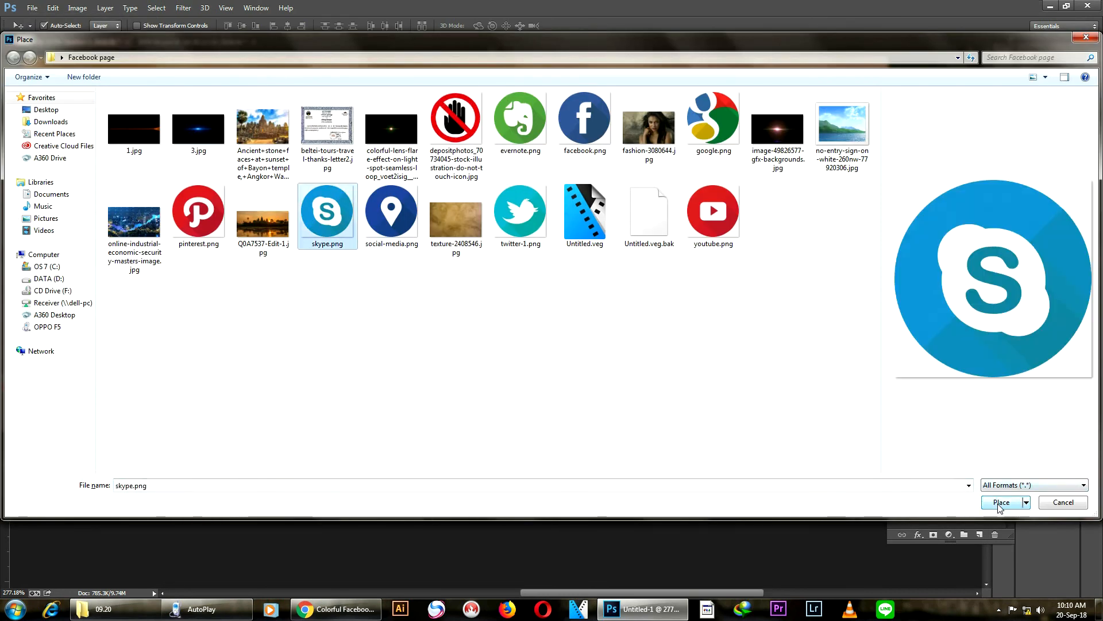
click(996, 502)
drag(747, 73, 679, 431)
key(Return)
Move the YouTube and Twitter icons together closer to the Skype icon, keeping them in the same row.
scroll(615, 288, down, 4)
scroll(742, 419, up, 1)
drag(706, 431, 718, 428)
Place facebook.png and scale it down to about the size of the other social icons.
click(32, 7)
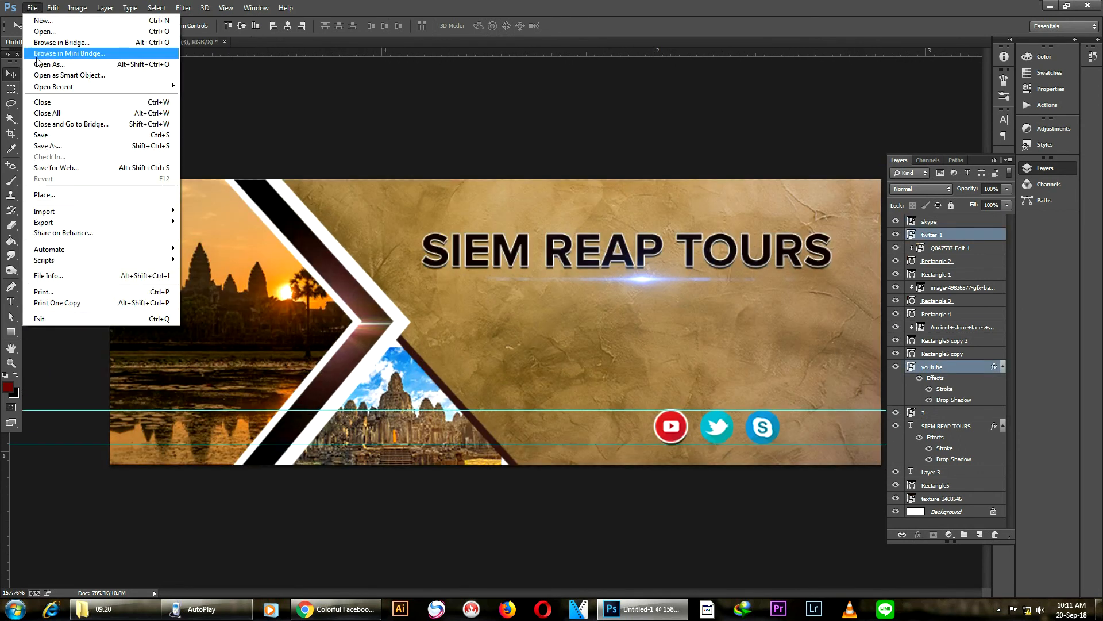
click(80, 195)
click(584, 121)
click(1002, 503)
drag(638, 179, 397, 420)
Position the Facebook icon between the guides, left of the YouTube icon, and nudge it slightly right.
drag(379, 446, 657, 426)
scroll(596, 384, up, 4)
key(Right)
key(Right)
key(Right)
key(Right)
key(Return)
scroll(677, 469, down, 4)
Place the location pin image social-media.png and scale it down to 3.60% near the right end of the icon row.
click(32, 8)
click(65, 203)
click(991, 509)
drag(613, 205, 767, 400)
scroll(819, 418, up, 5)
Reduce the location pin icon to 2.28% and fit it between the guides, right of the Skype icon.
key(alt+space)
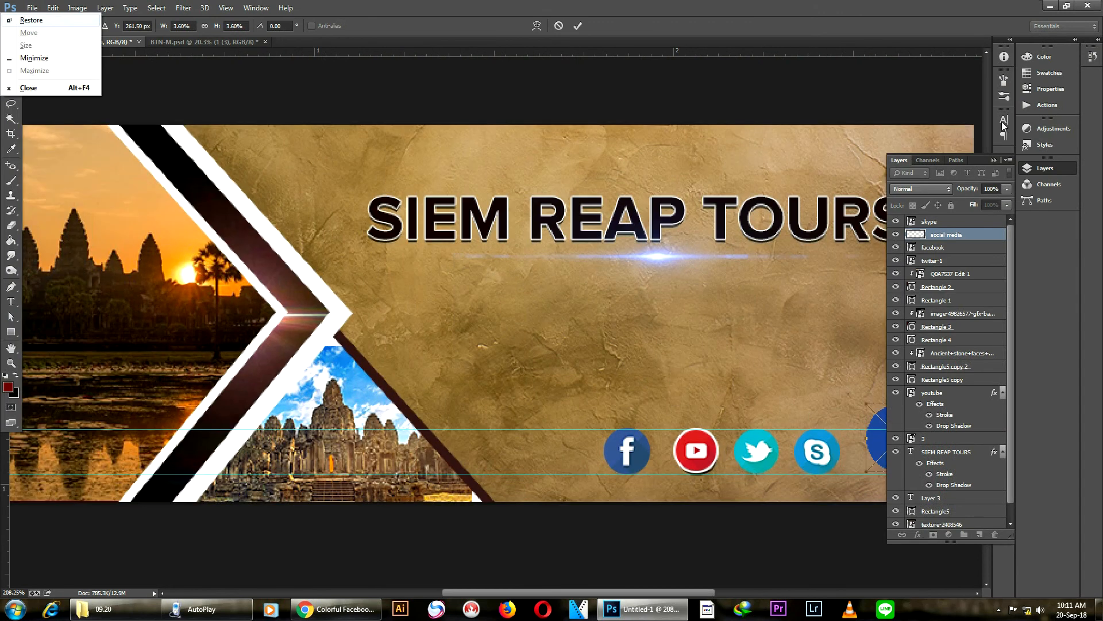
click(993, 160)
drag(934, 404, 890, 451)
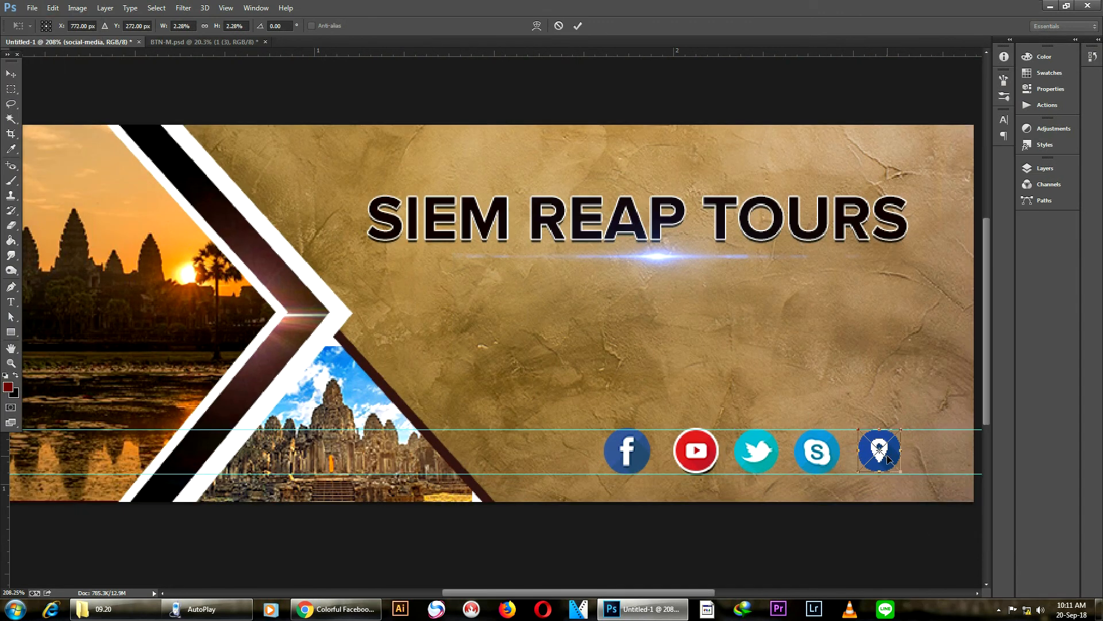
key(Return)
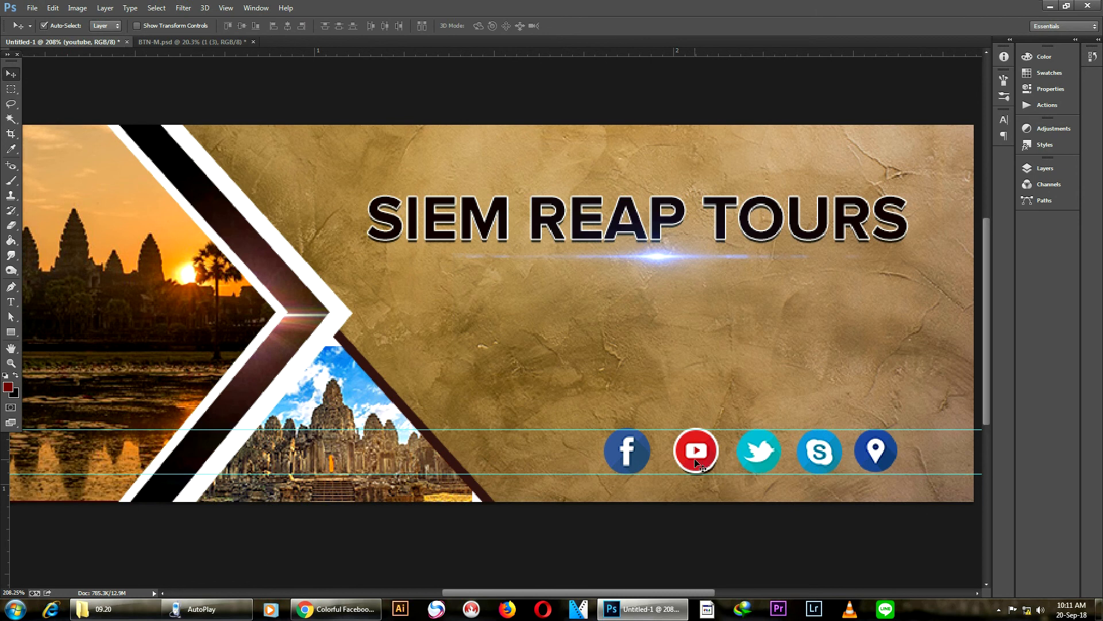
Scale the Facebook icon to 2.34% and shift the whole row of five social icons further right.
key(ctrl+t)
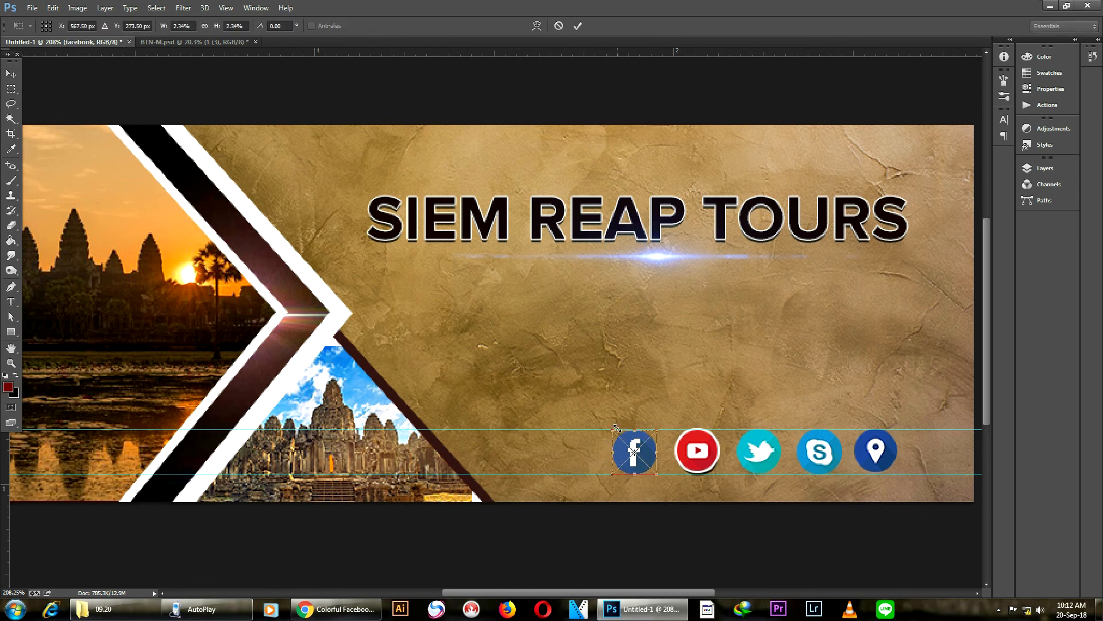
key(Return)
scroll(646, 382, down, 6)
click(722, 406)
drag(599, 407, 620, 407)
scroll(770, 274, up, 10)
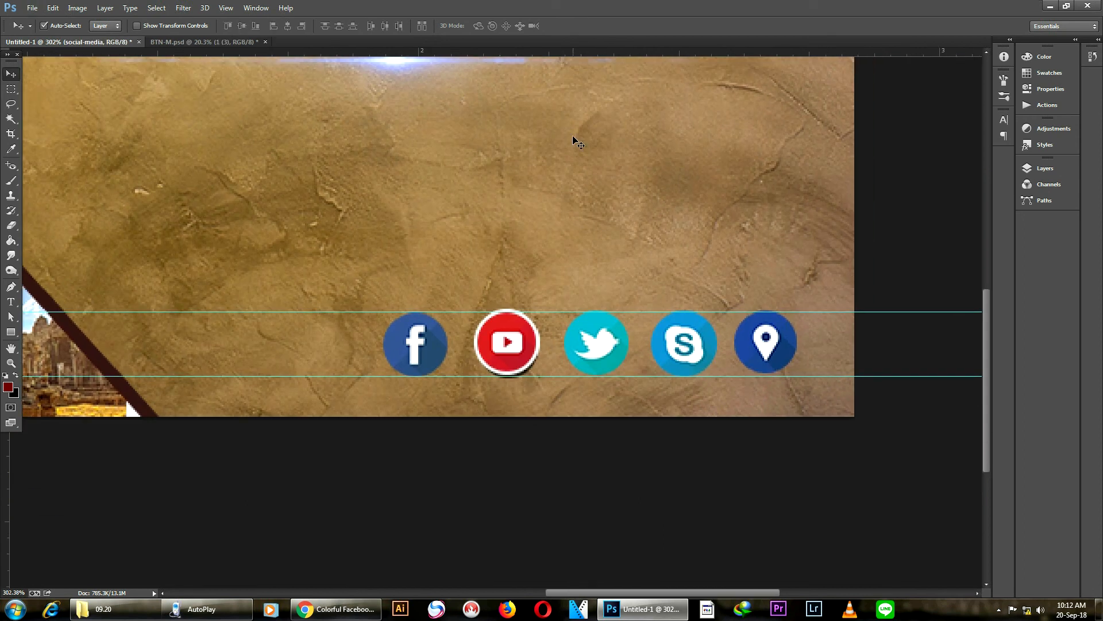